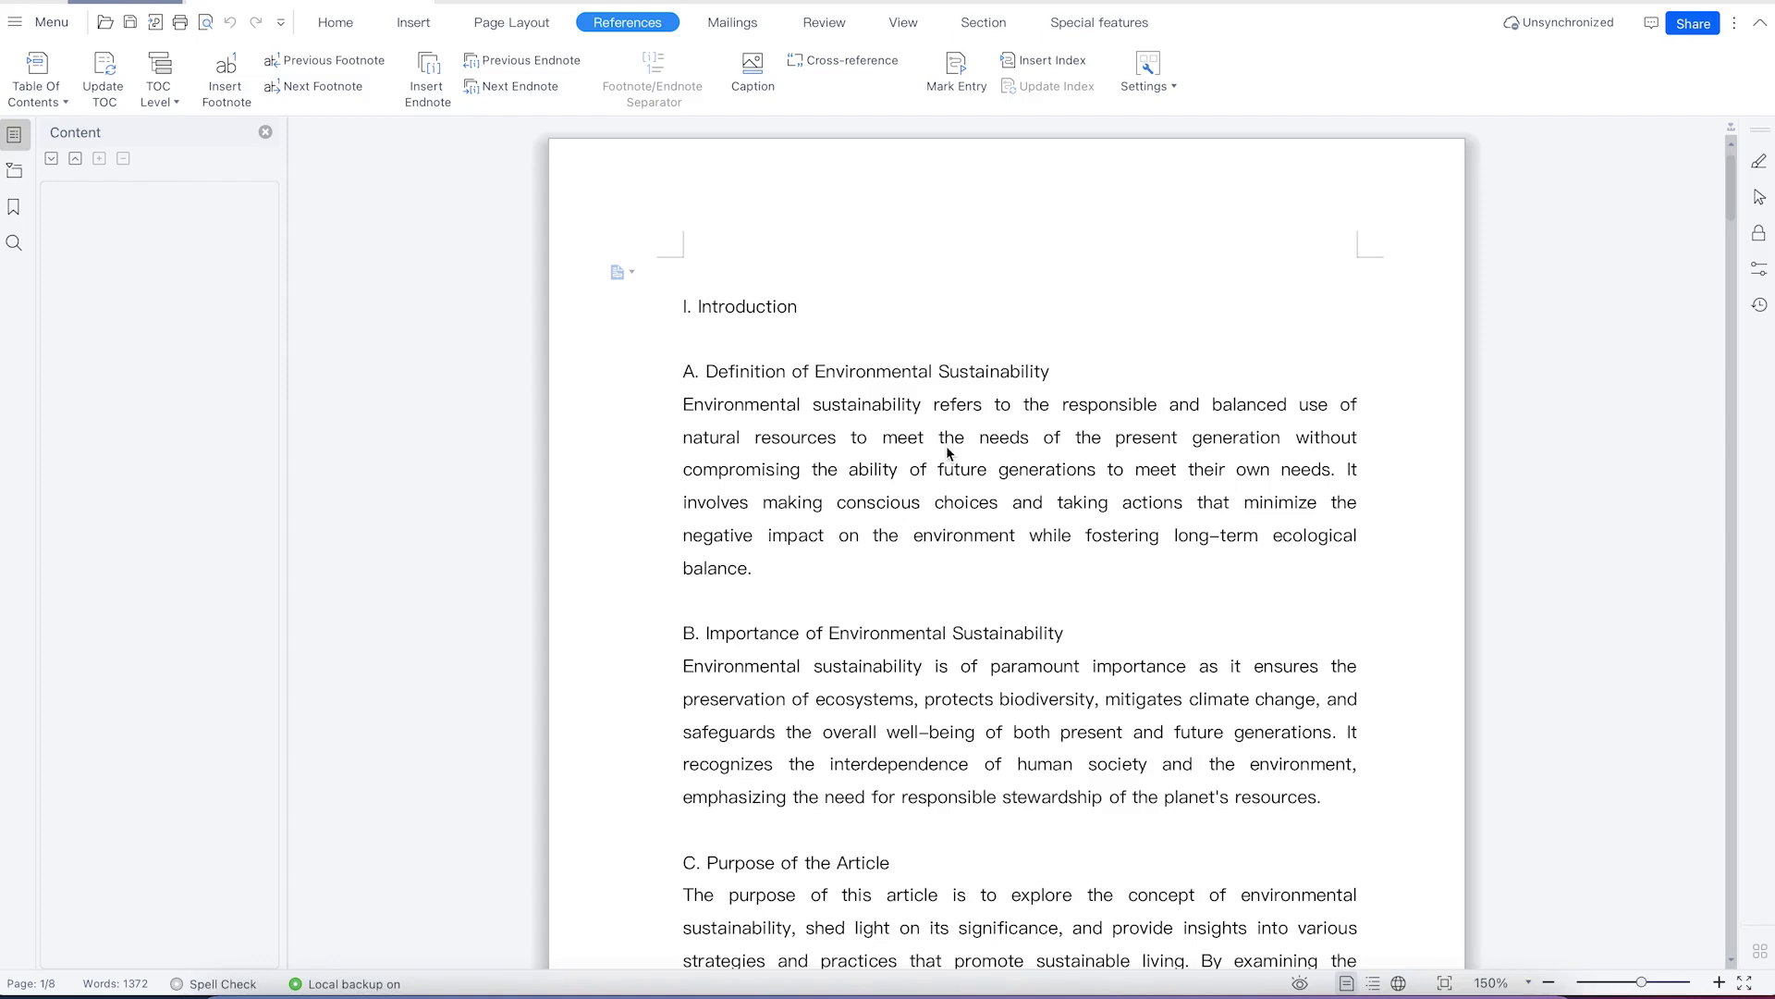
# Add blank lines after the 'balance.' paragraph and open the Insert Chart gallery on the middle line.
pyautogui.click(323, 26)
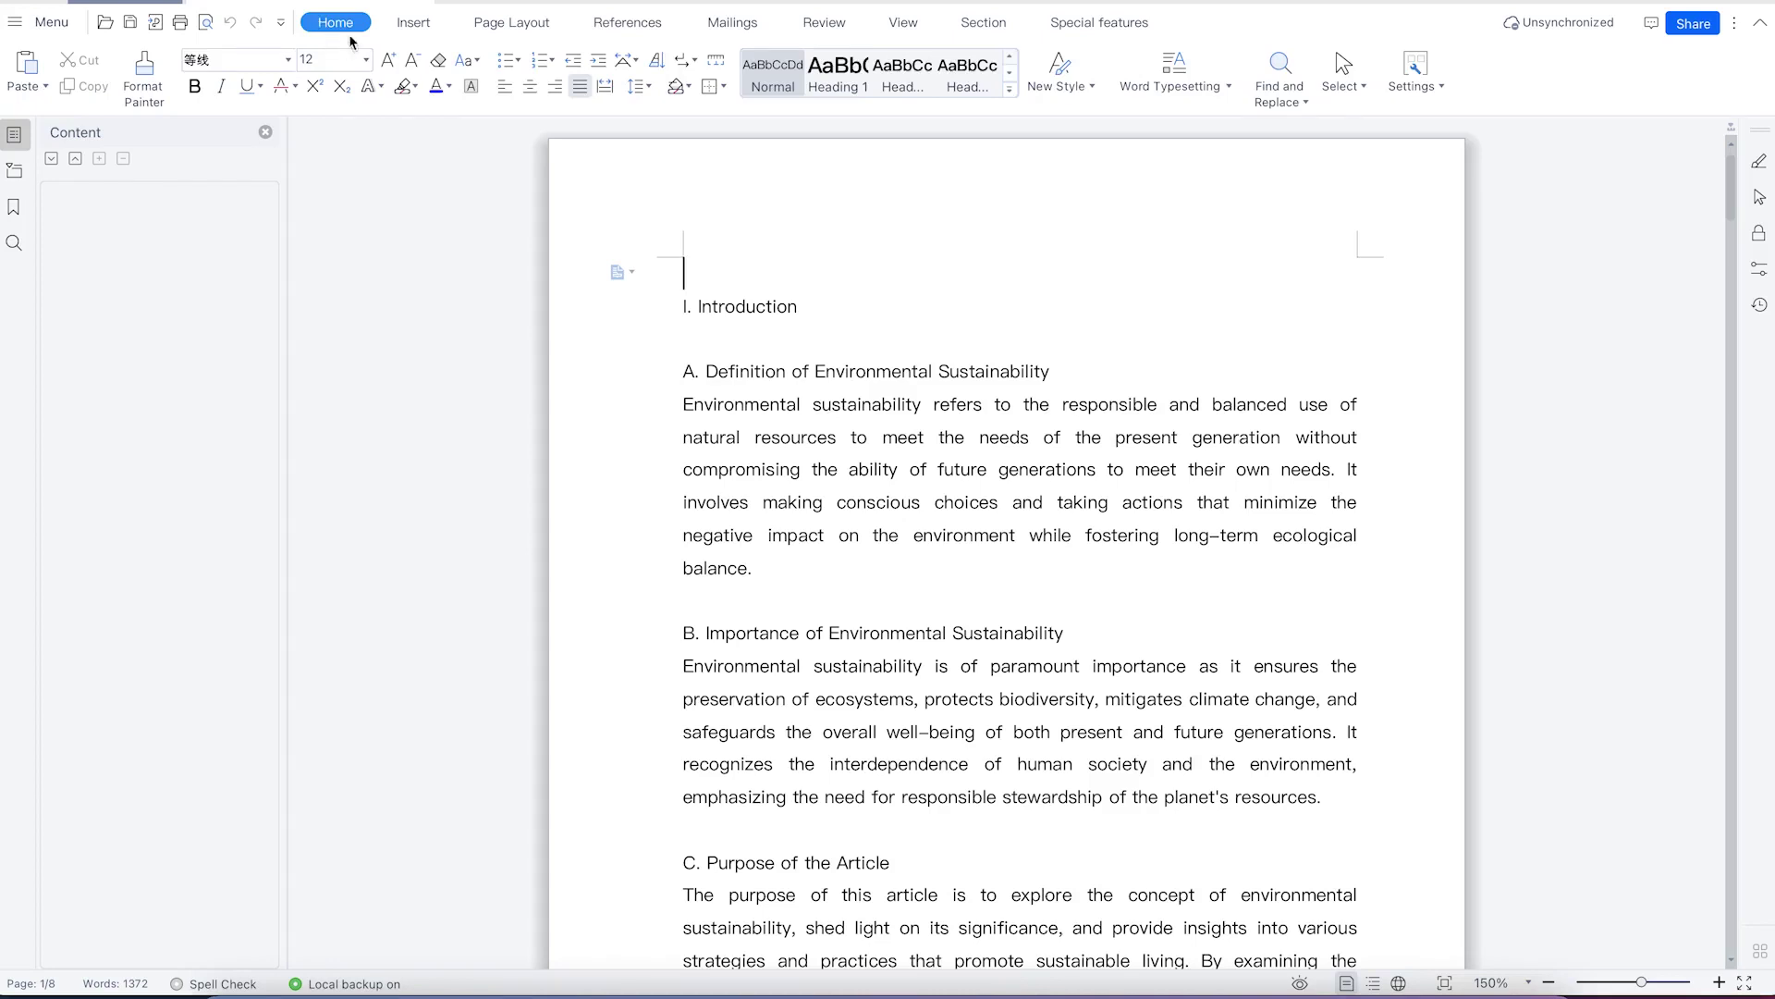
pyautogui.click(410, 25)
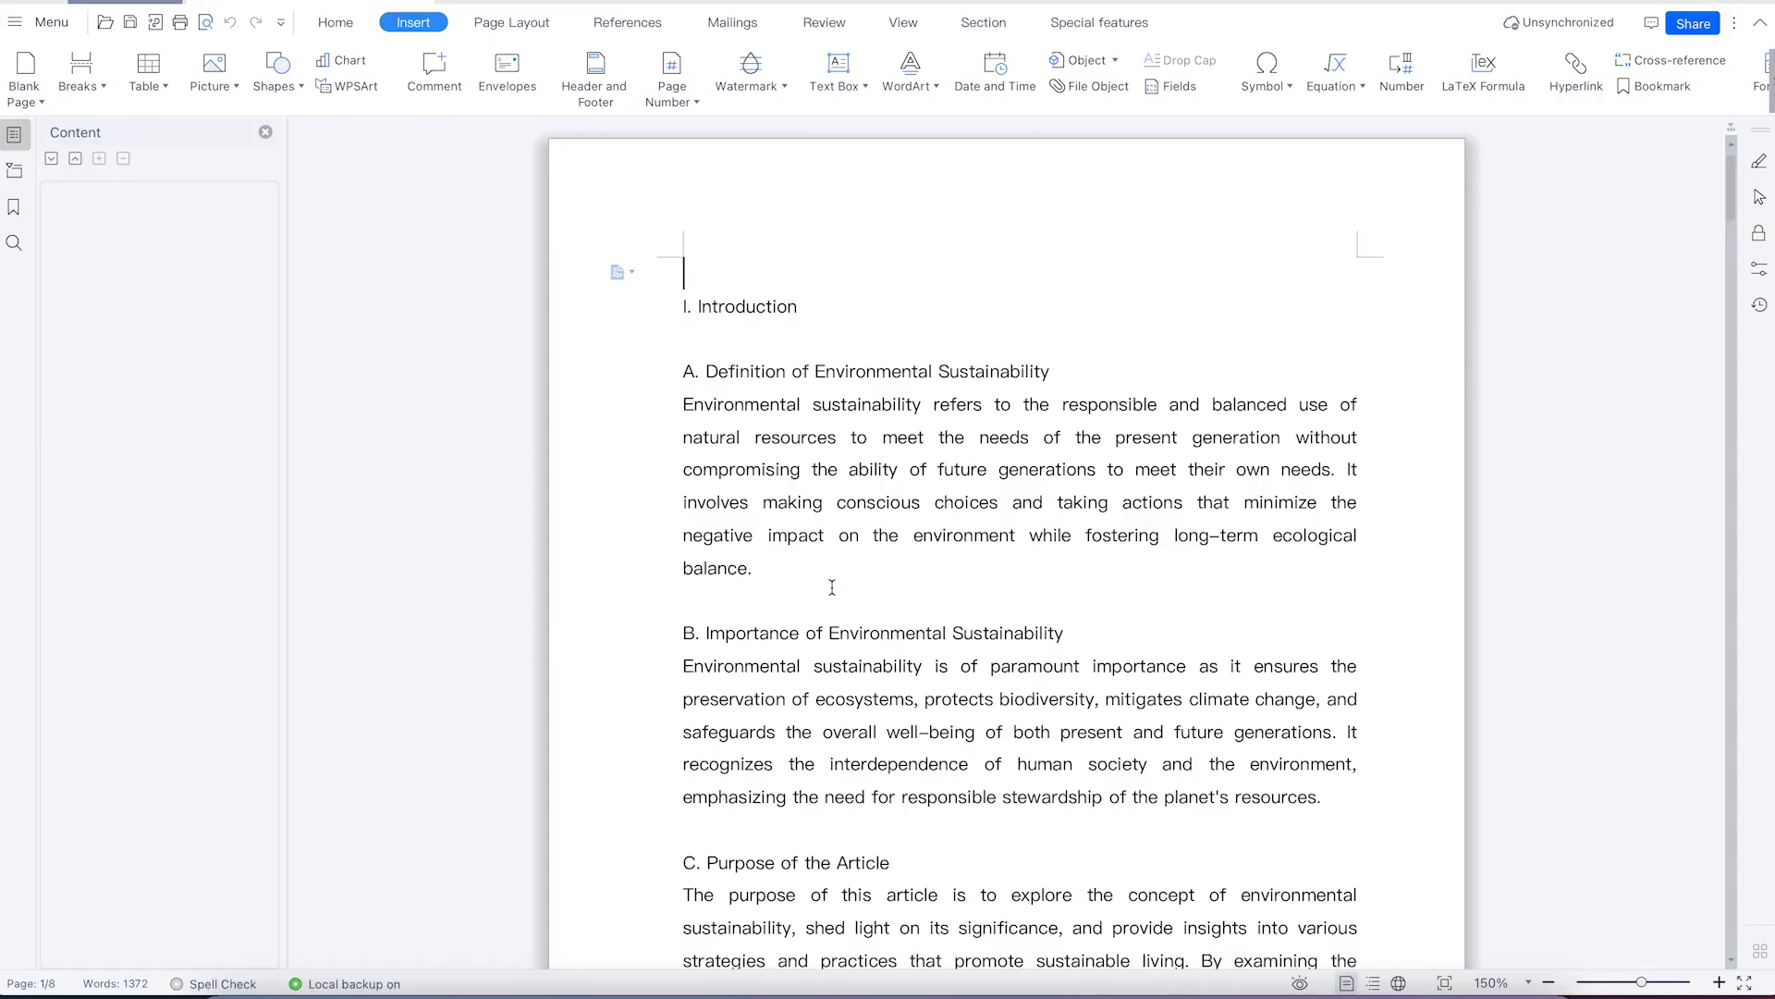
pyautogui.click(825, 568)
pyautogui.press('Return')
pyautogui.press('Return')
pyautogui.press('Return')
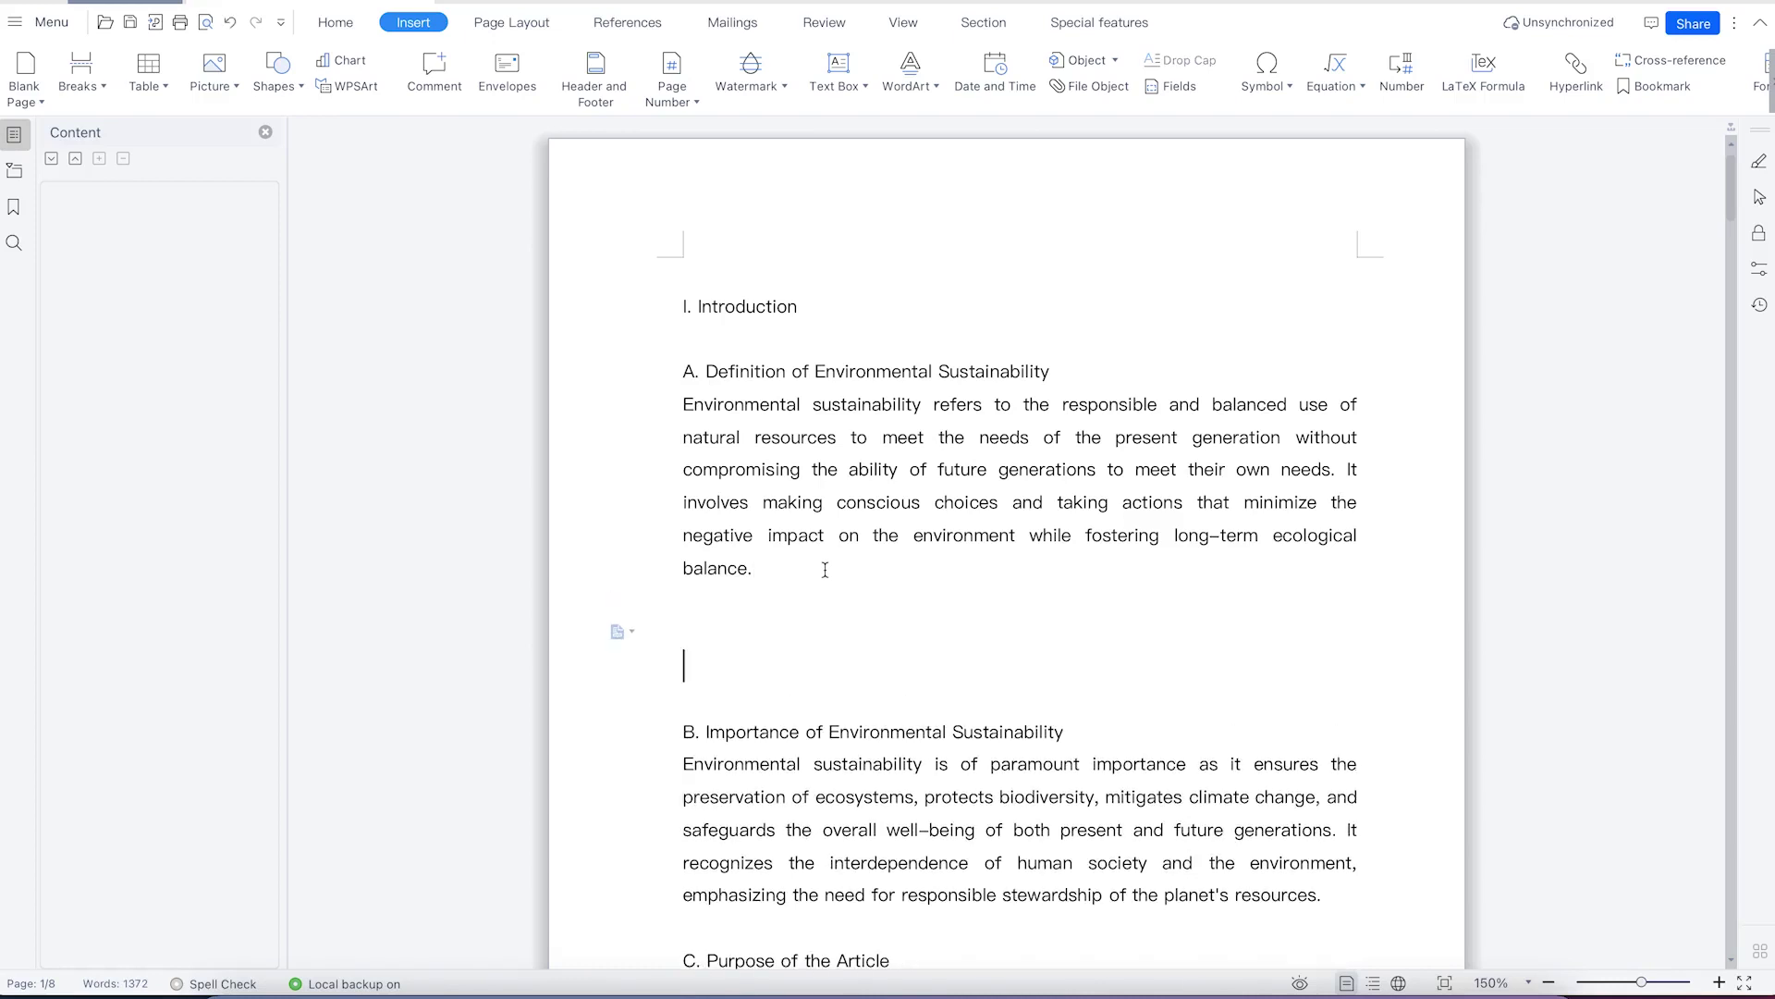
pyautogui.click(773, 635)
pyautogui.click(346, 61)
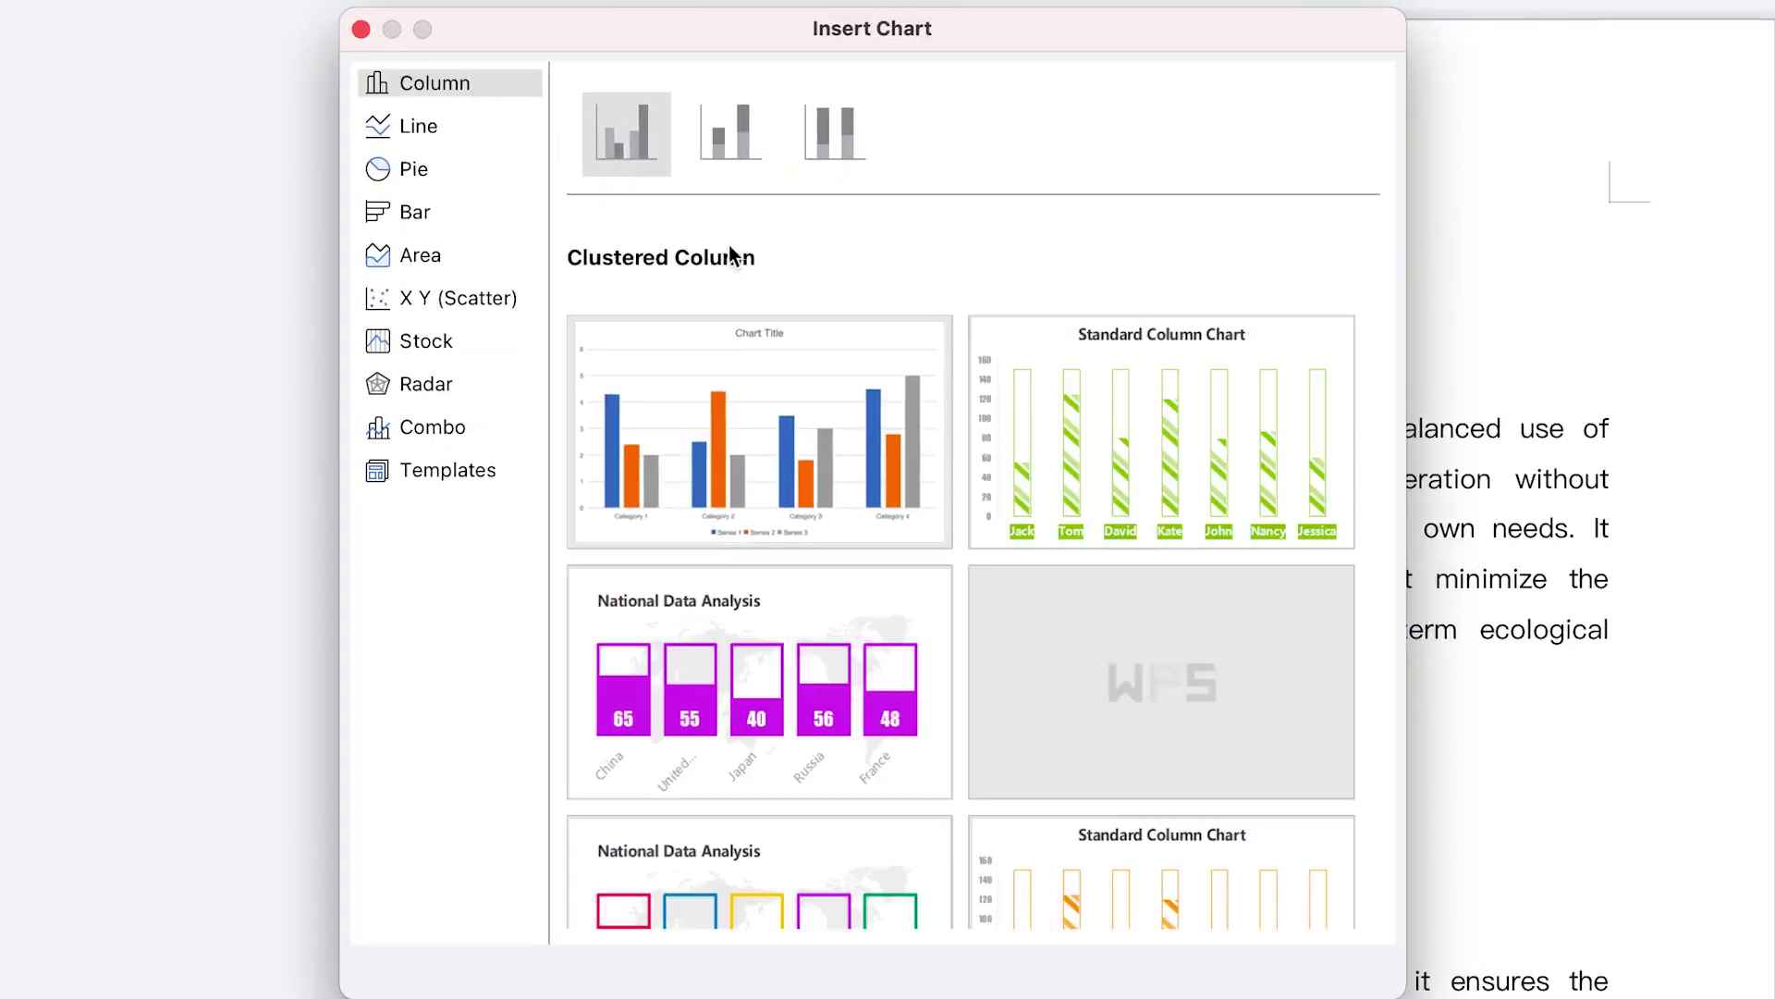
# Preview the Stacked Column and 100% Stacked Column chart templates.
pyautogui.moveTo(839, 372)
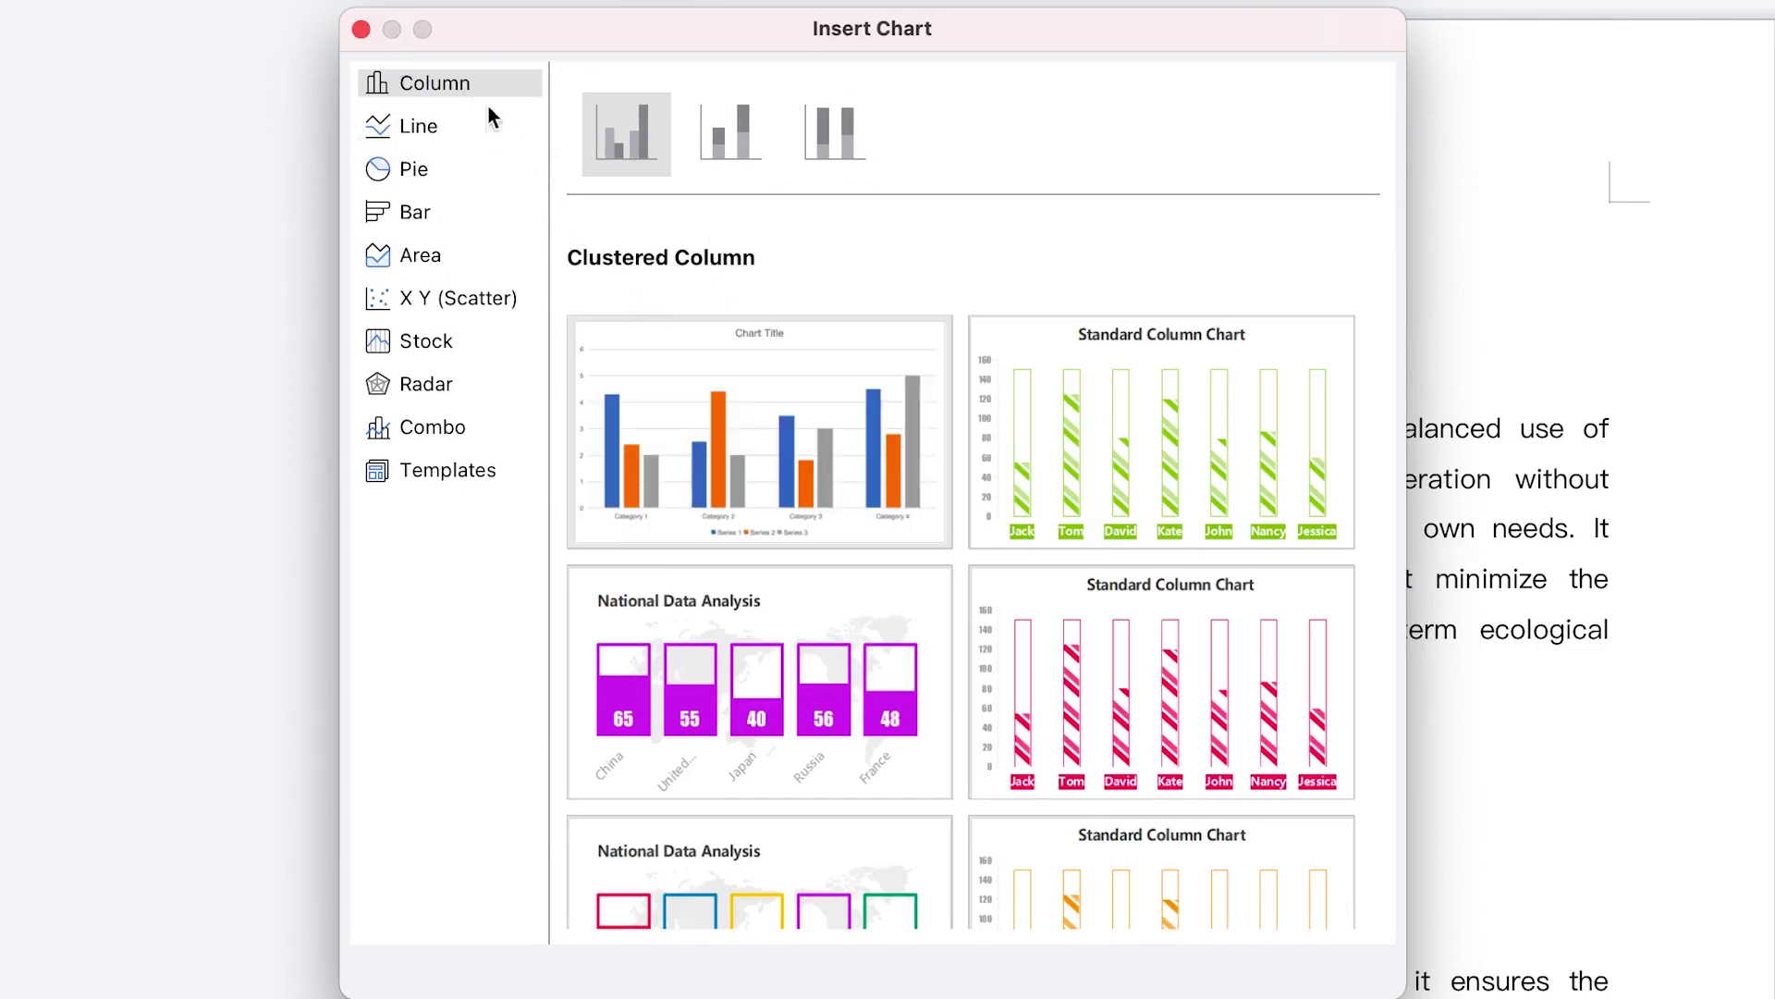
pyautogui.scroll(-3, 1091, 780)
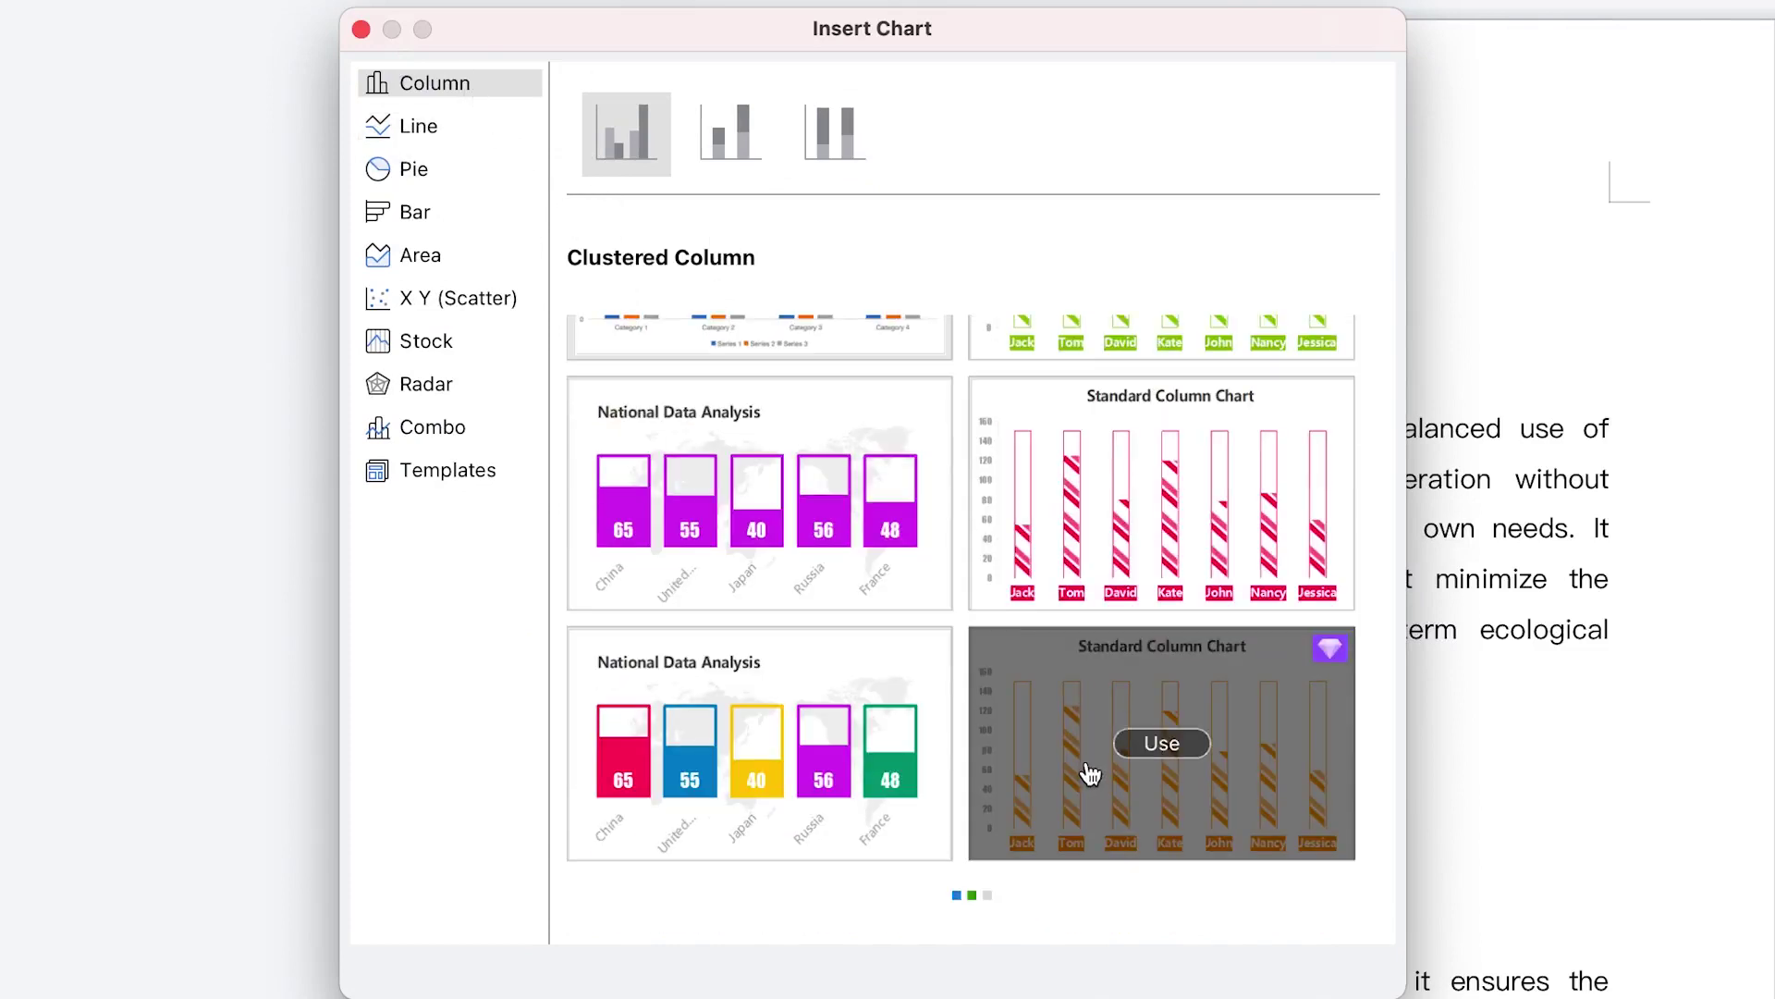
pyautogui.scroll(3, 1017, 739)
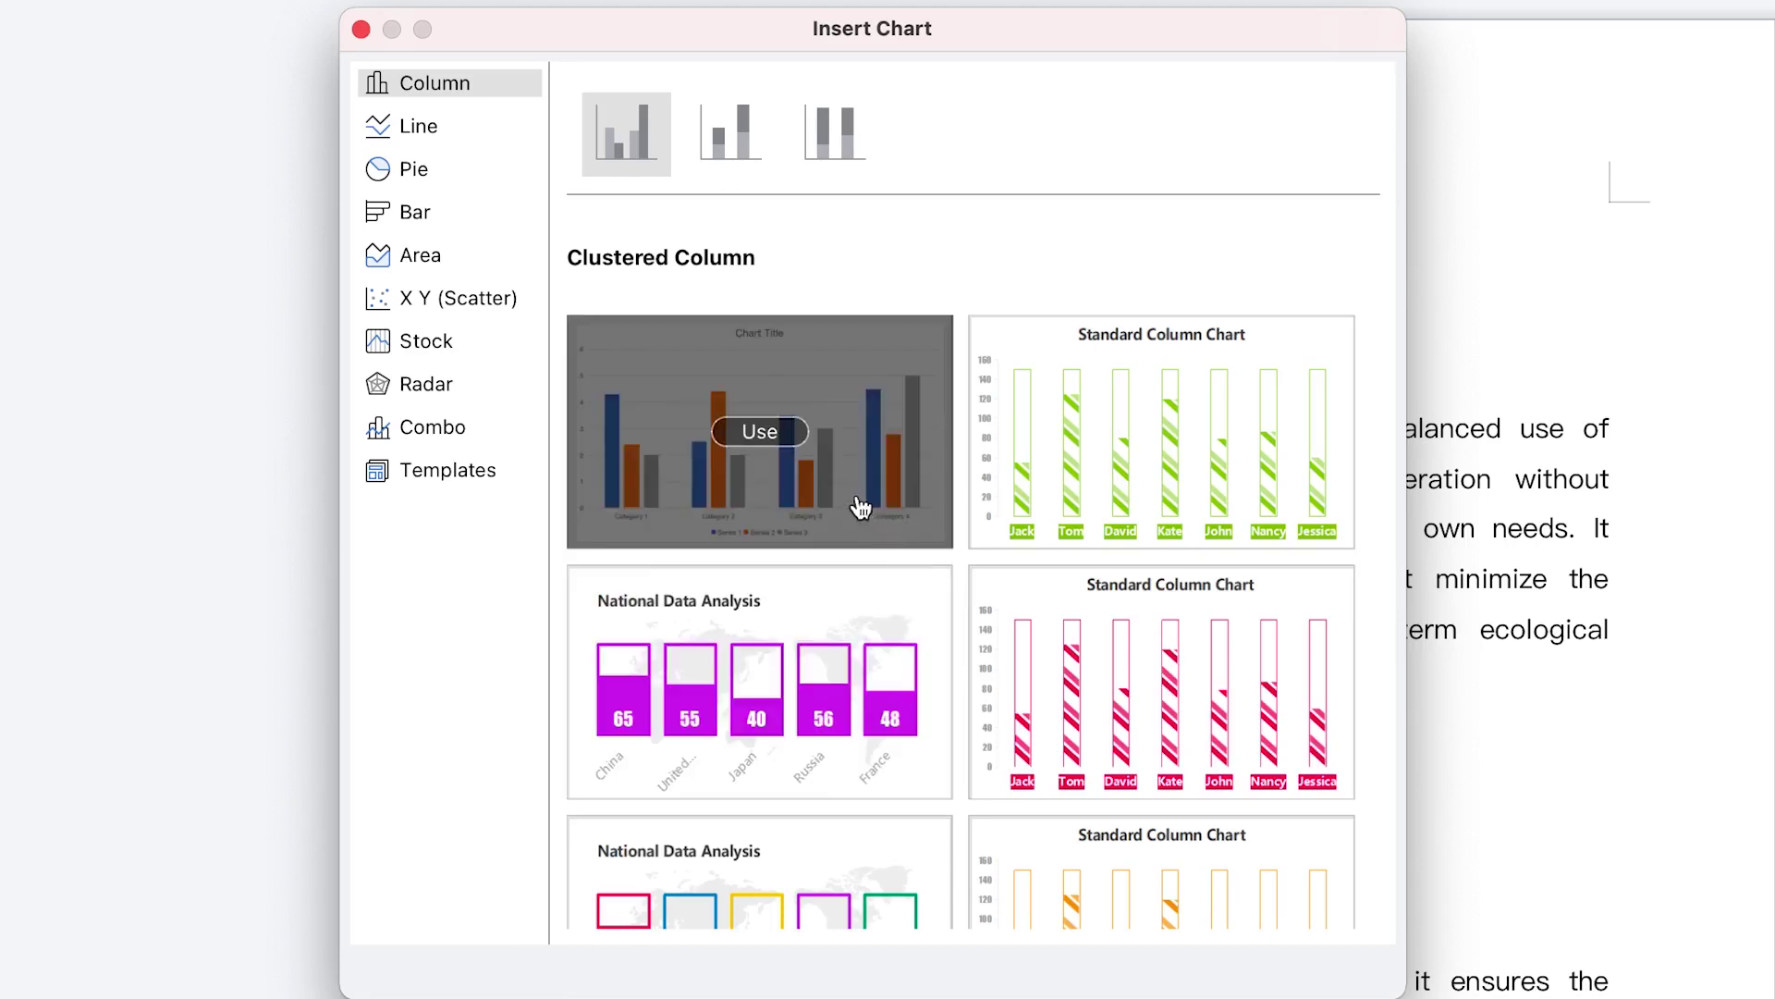
pyautogui.click(740, 137)
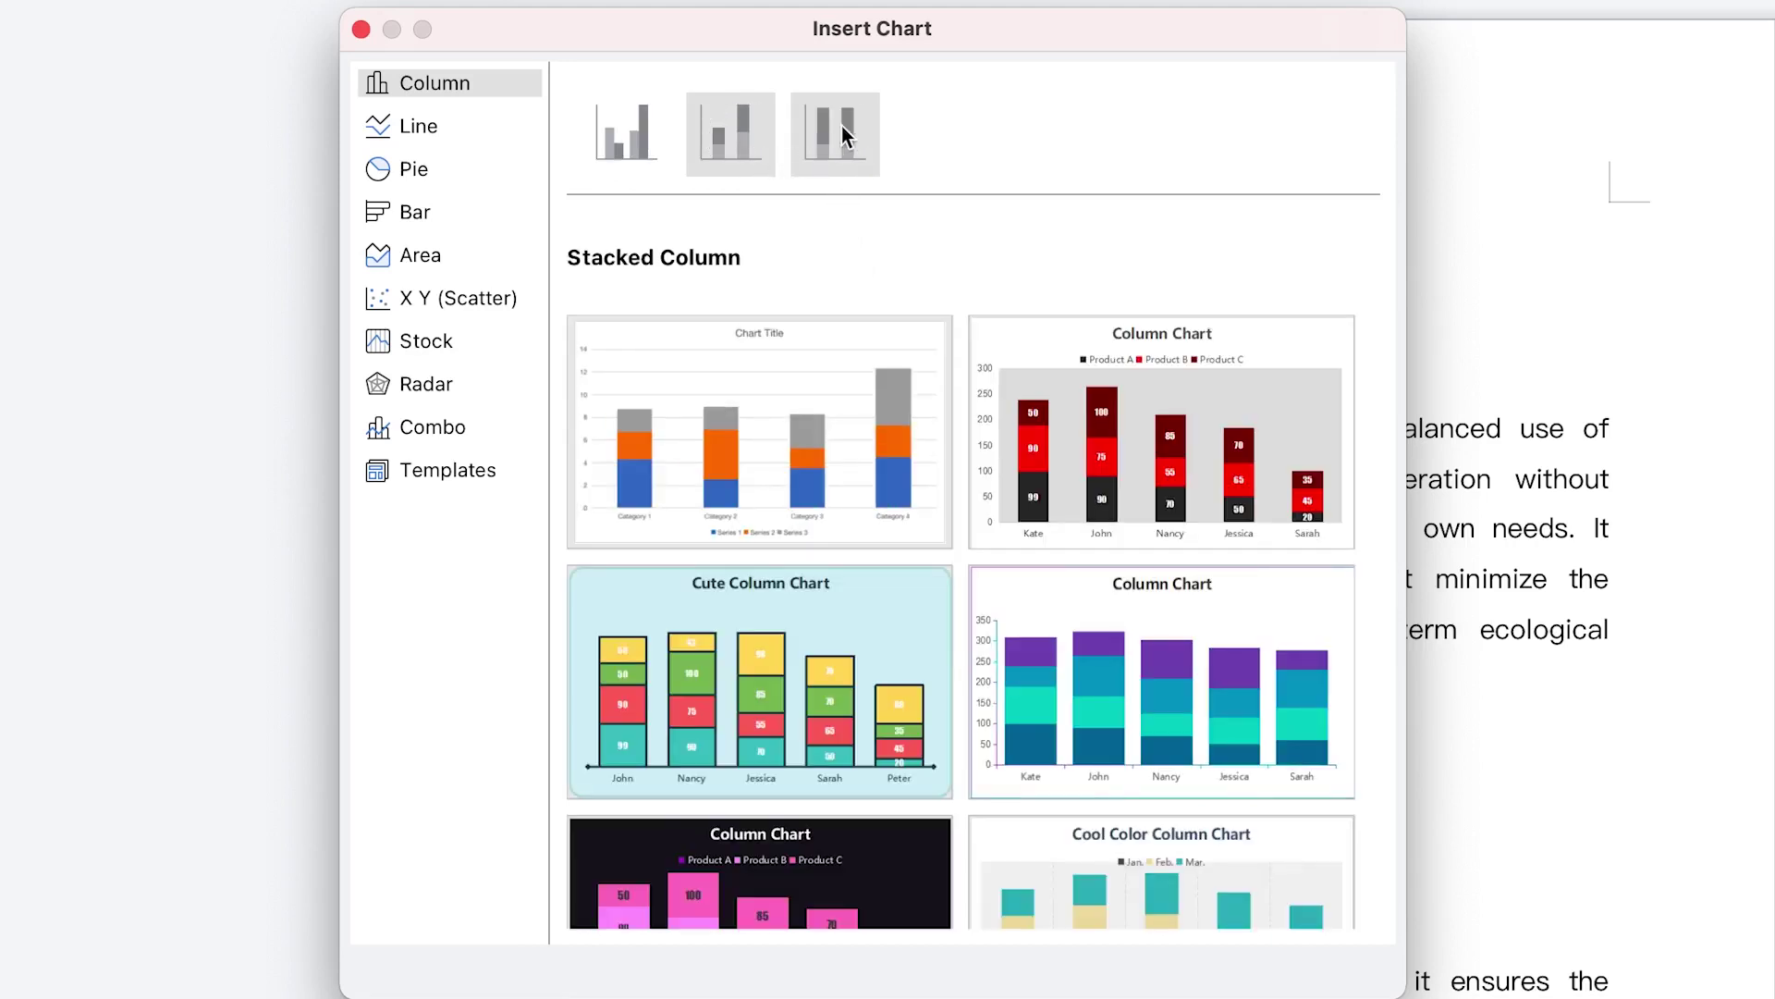
pyautogui.scroll(-3, 832, 638)
pyautogui.scroll(3, 846, 592)
pyautogui.click(852, 155)
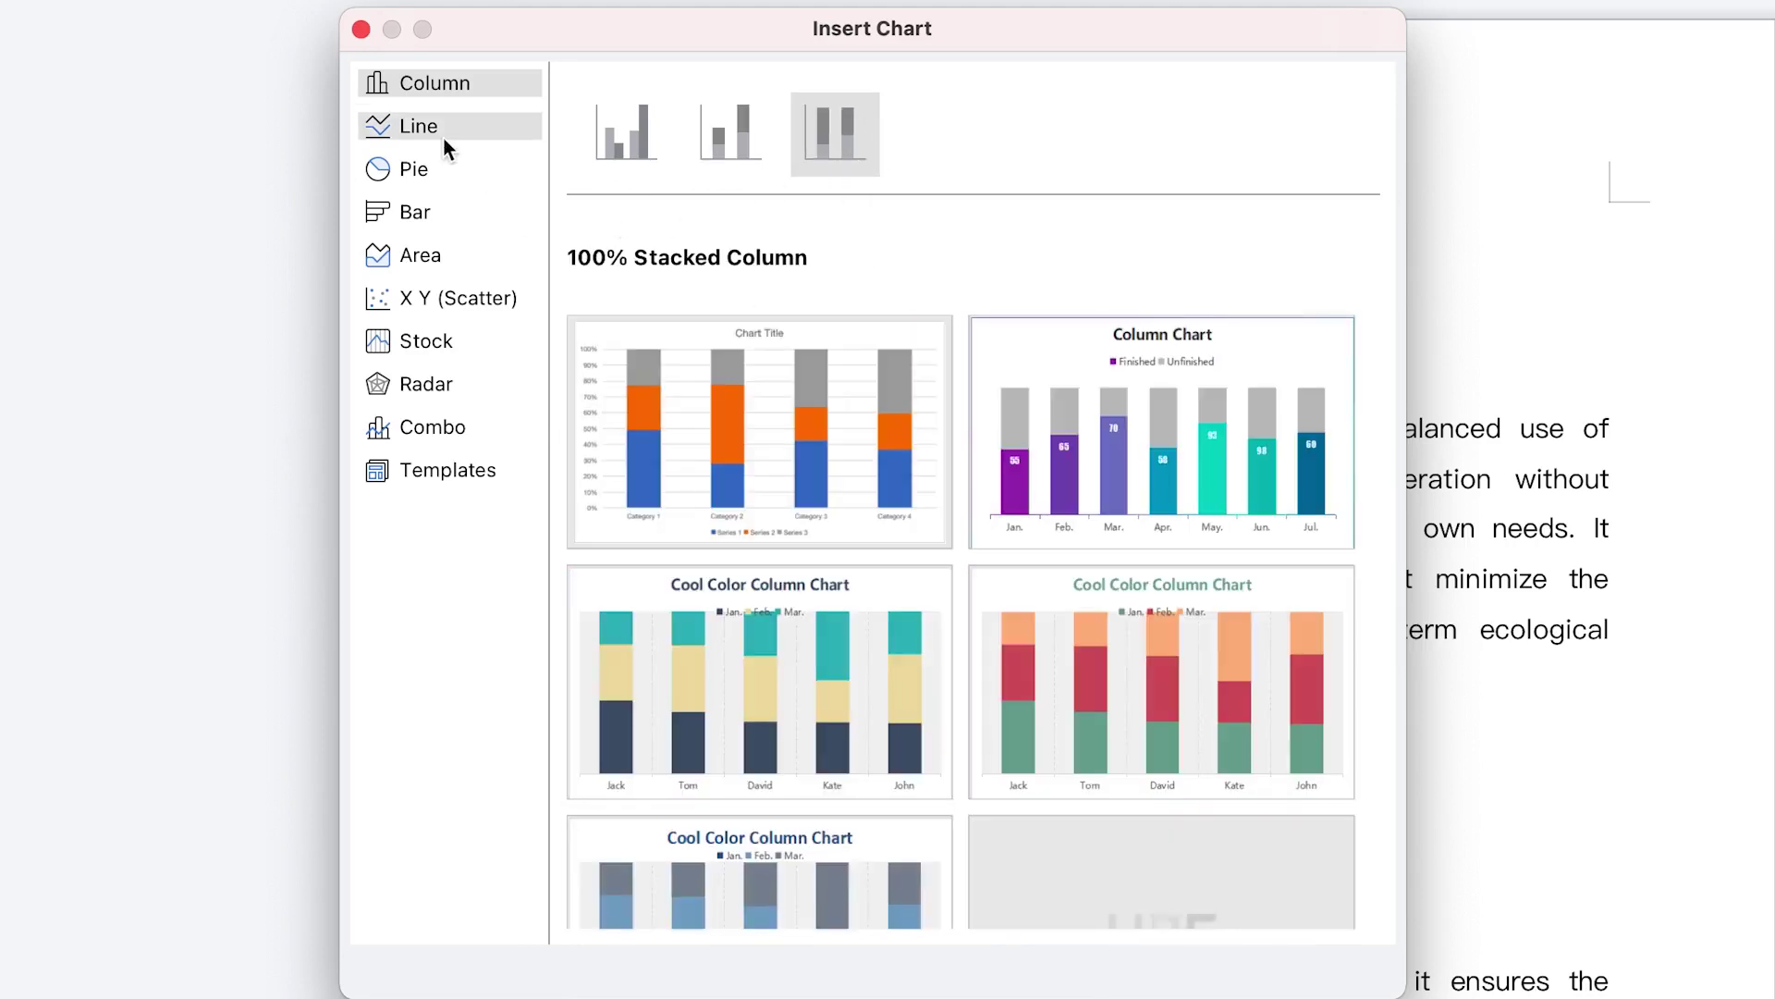
# Browse the Line chart templates, then switch to the Pie templates.
pyautogui.click(443, 137)
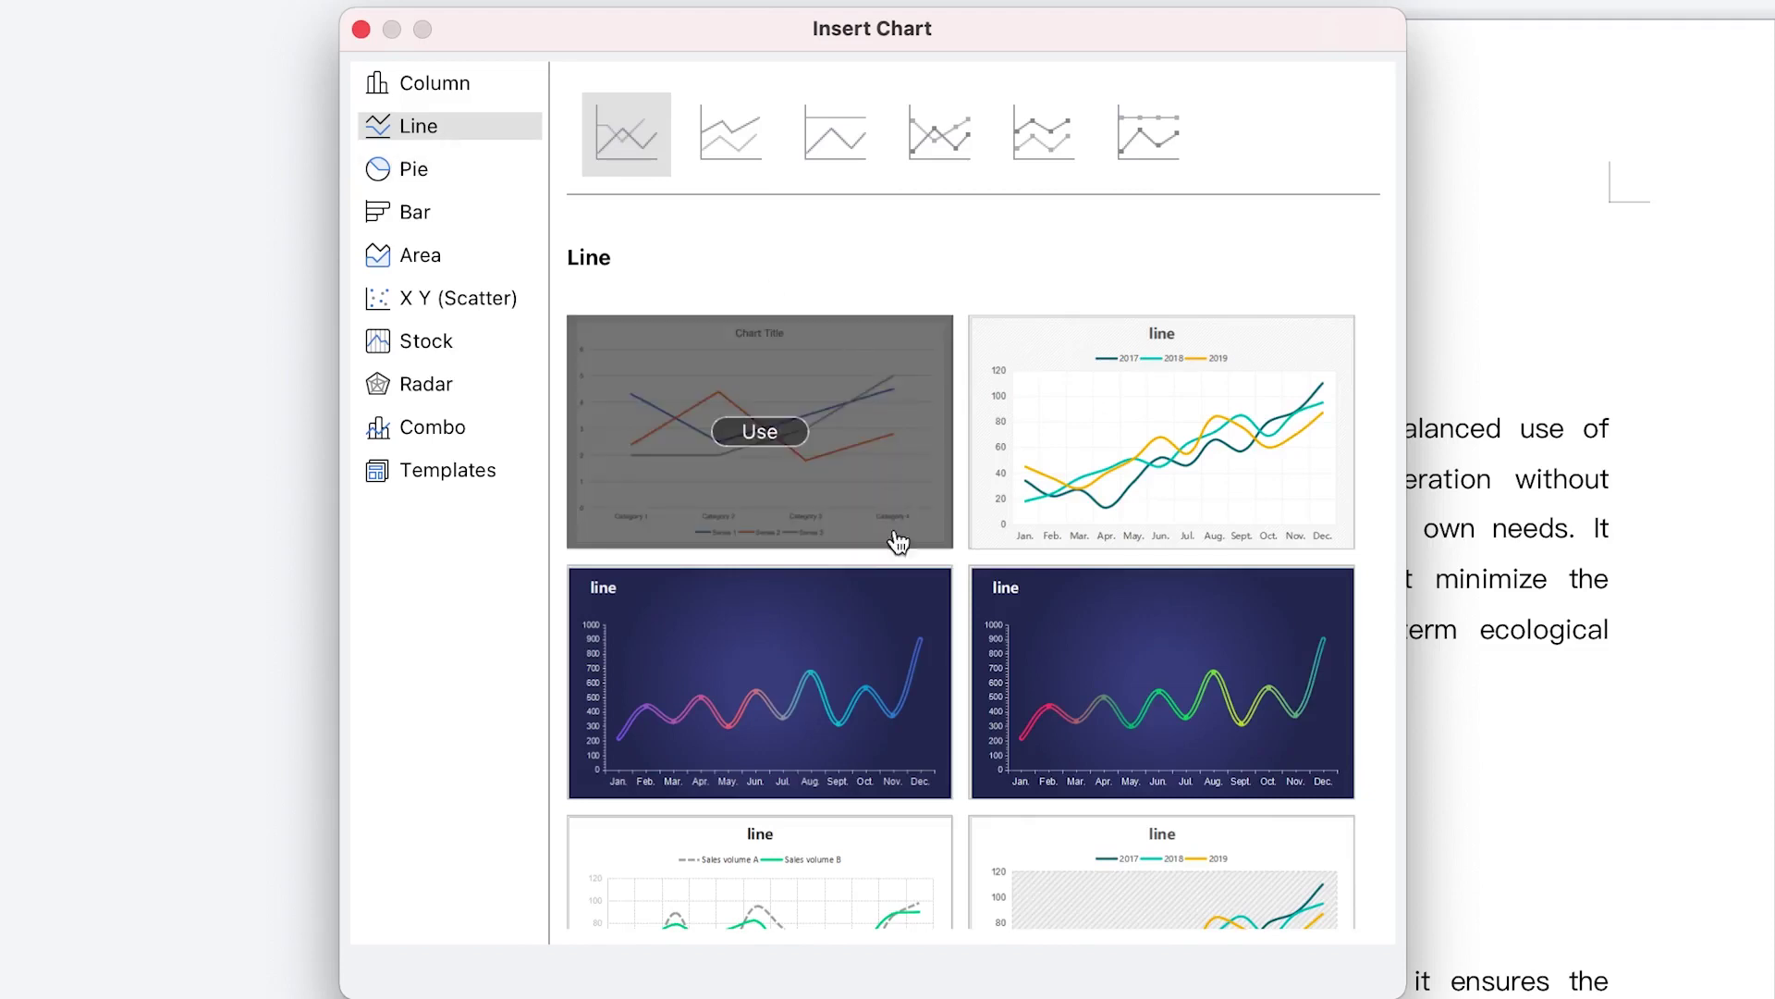
pyautogui.scroll(-2, 895, 592)
pyautogui.scroll(-6, 897, 612)
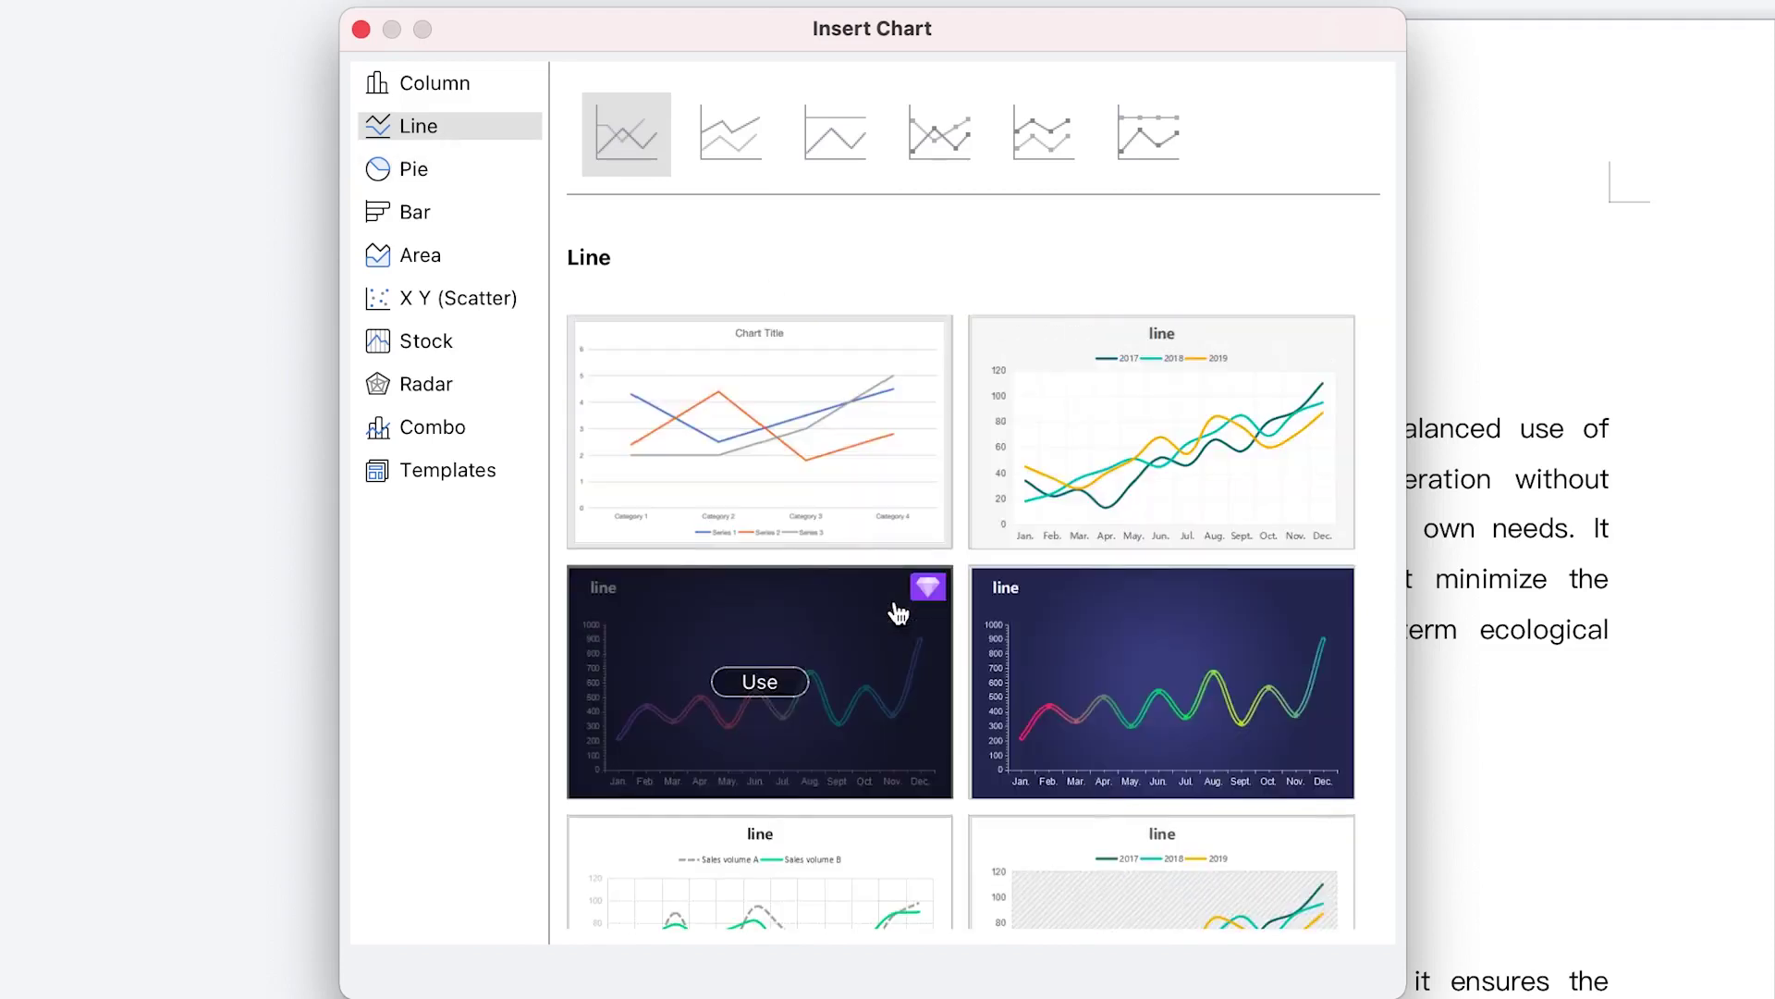
pyautogui.scroll(5, 897, 612)
pyautogui.moveTo(805, 350)
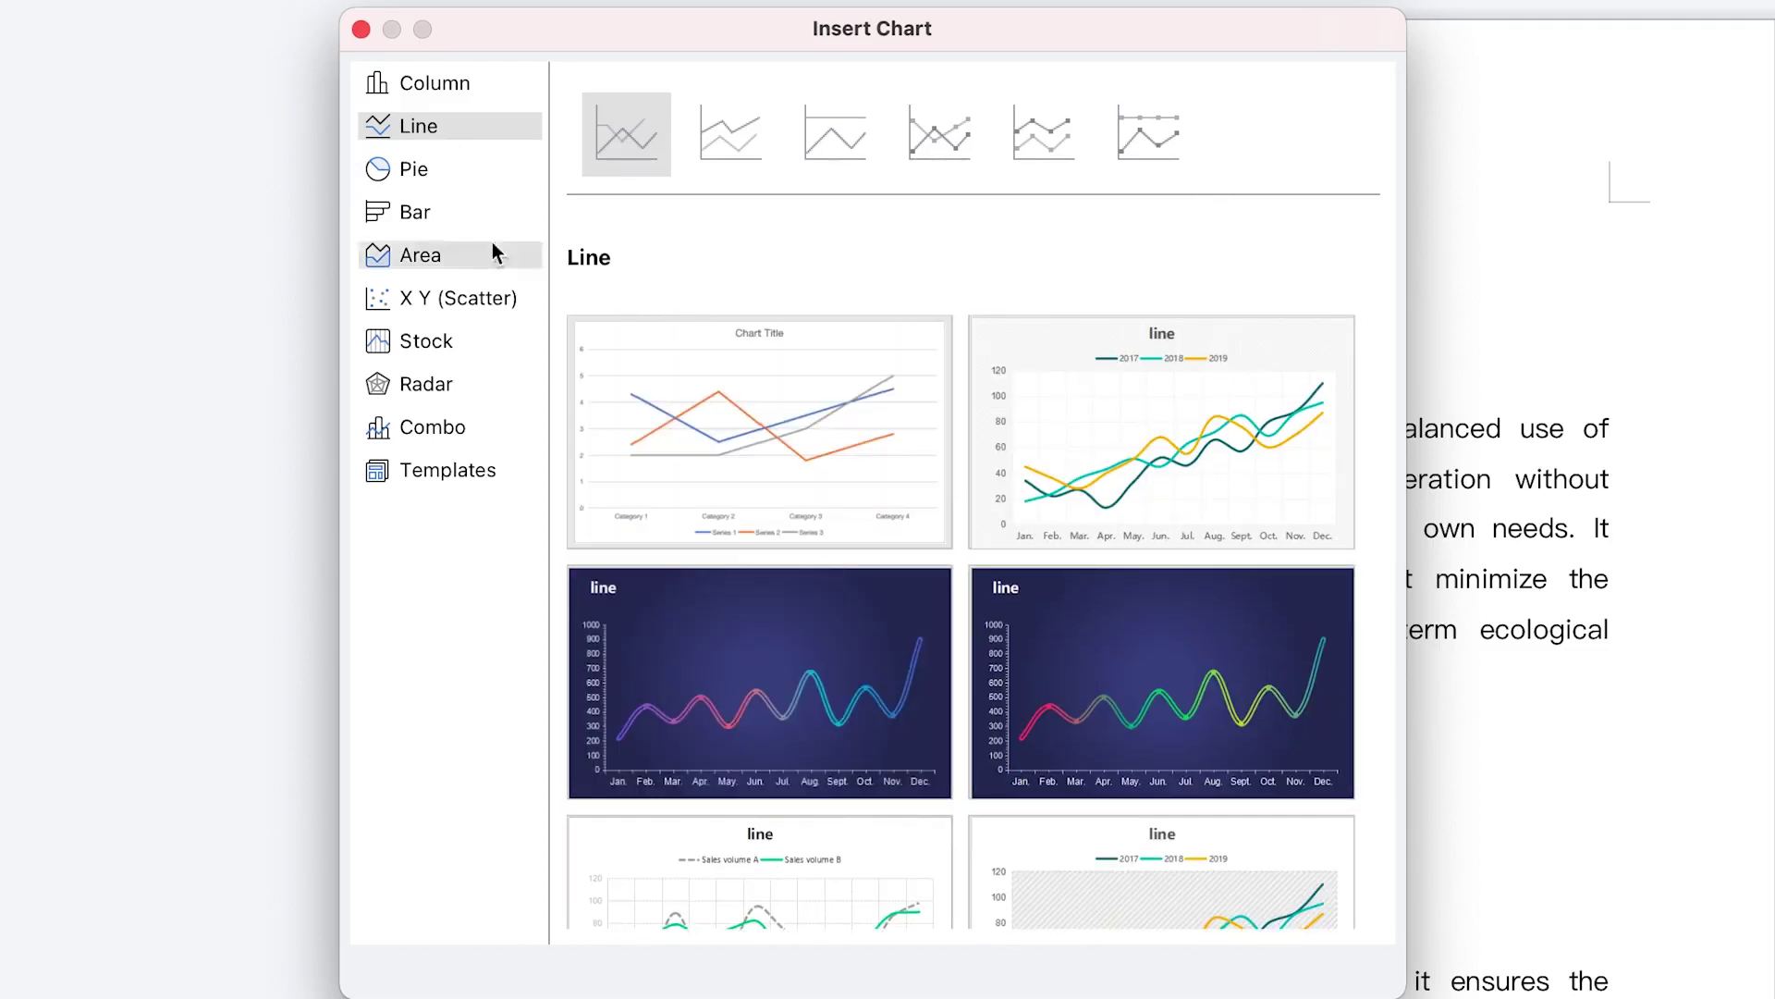
pyautogui.click(369, 174)
# Preview the Pie of Pie templates, then the Clustered Bar and Area chart categories.
pyautogui.moveTo(752, 403)
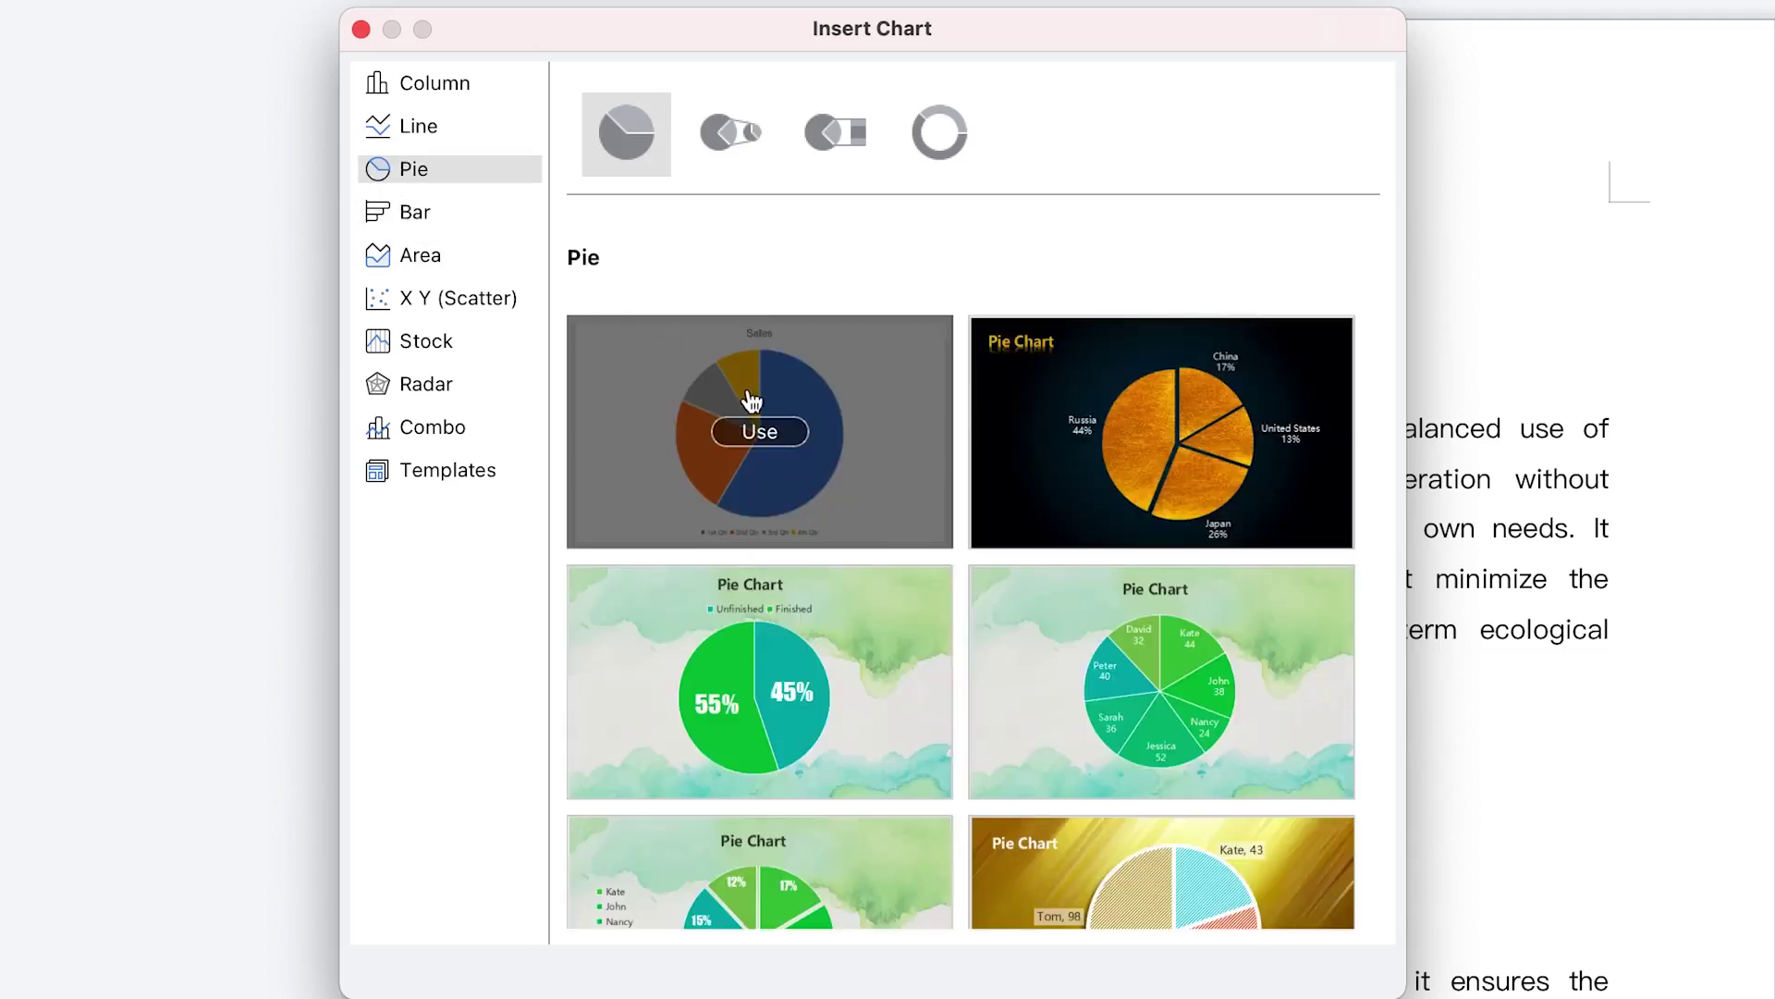
pyautogui.scroll(-3, 772, 721)
pyautogui.scroll(3, 805, 773)
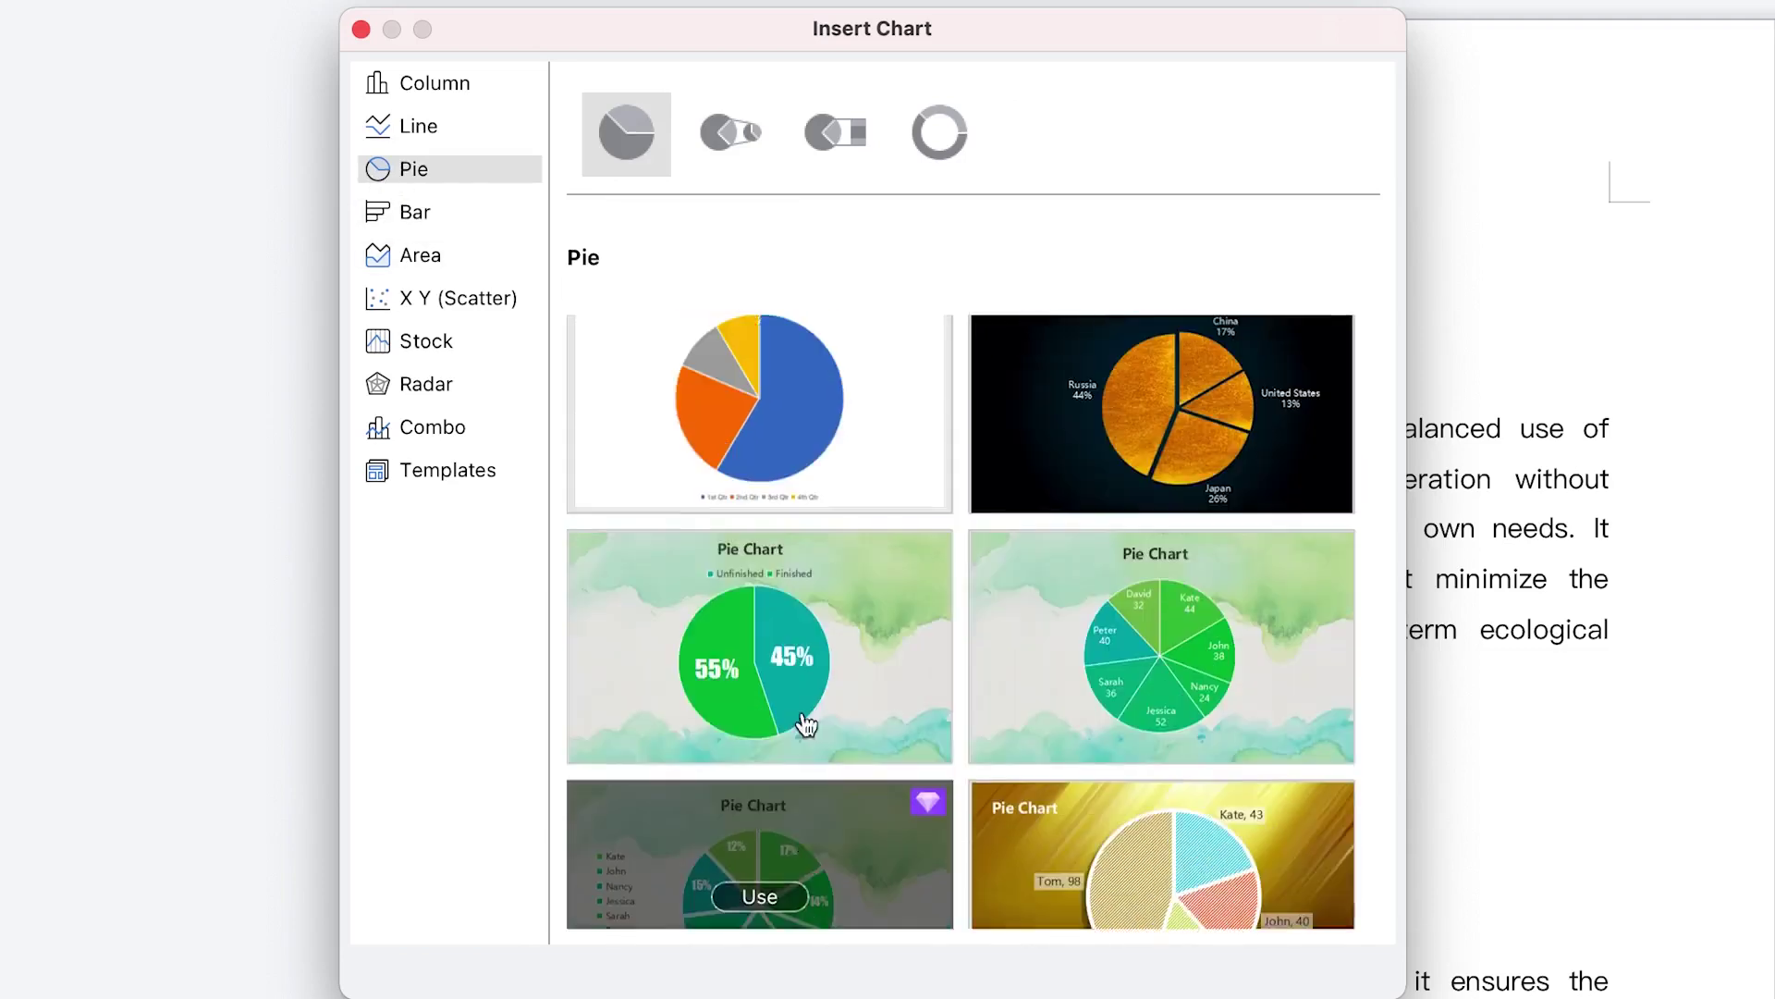
pyautogui.click(727, 135)
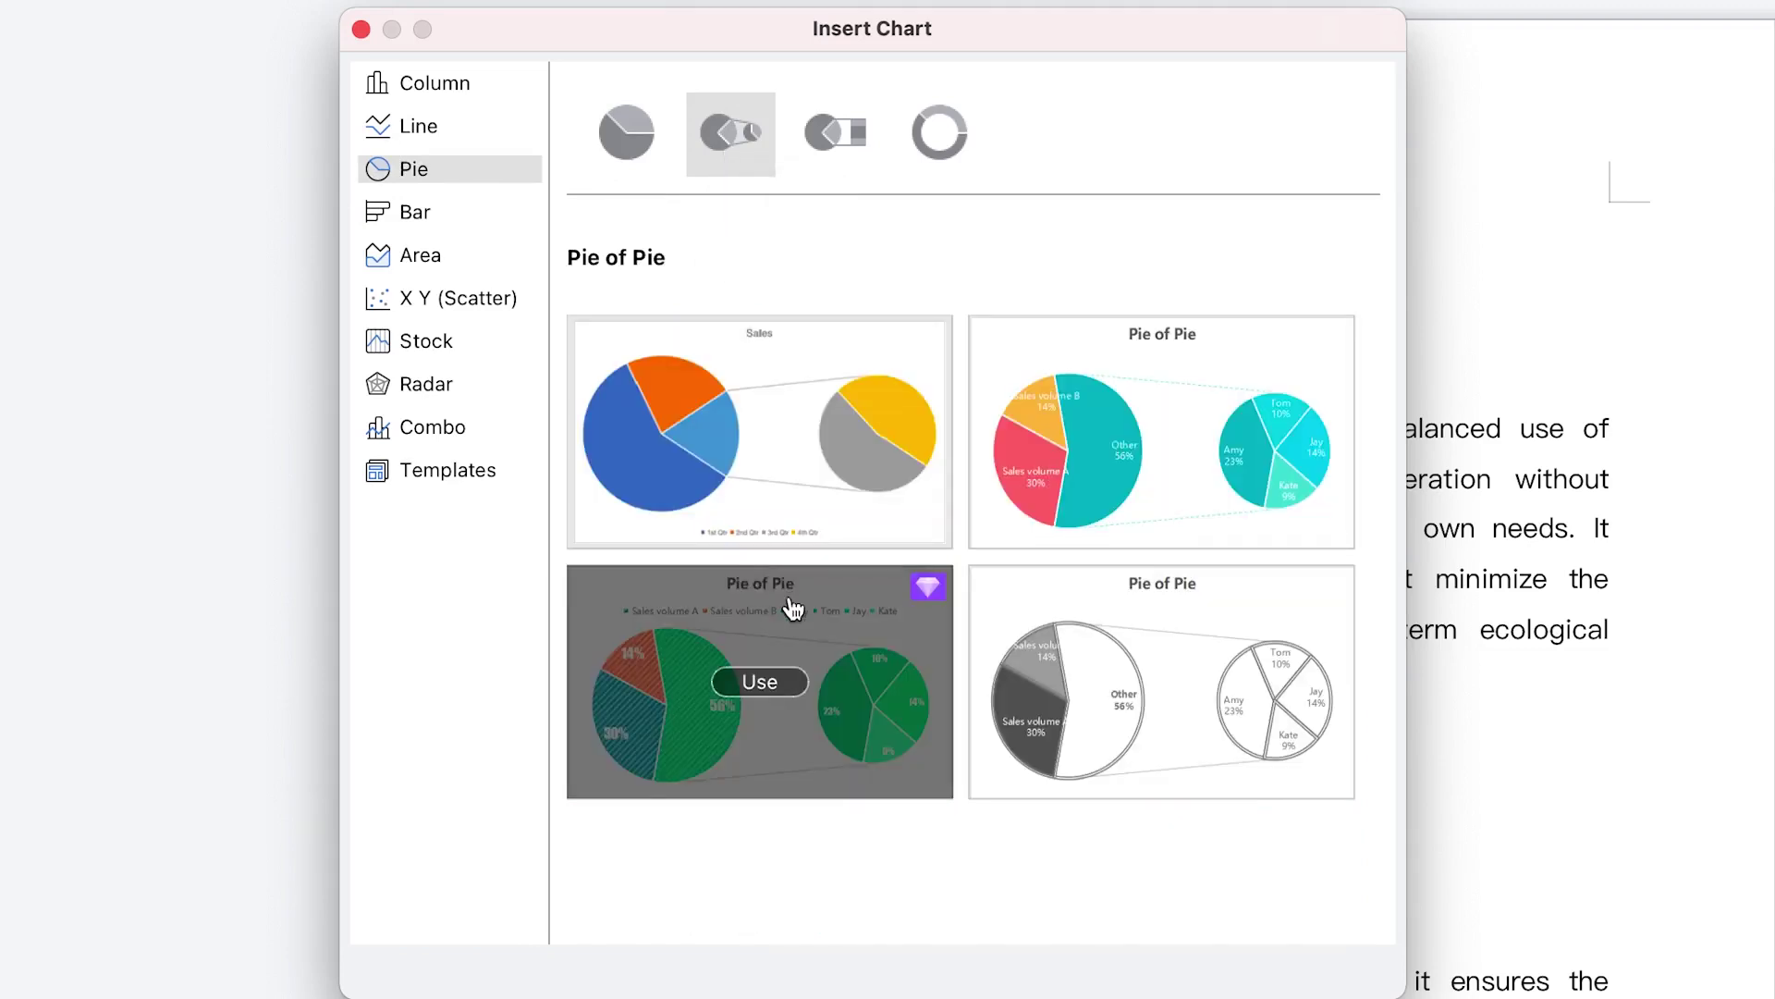
pyautogui.moveTo(756, 483)
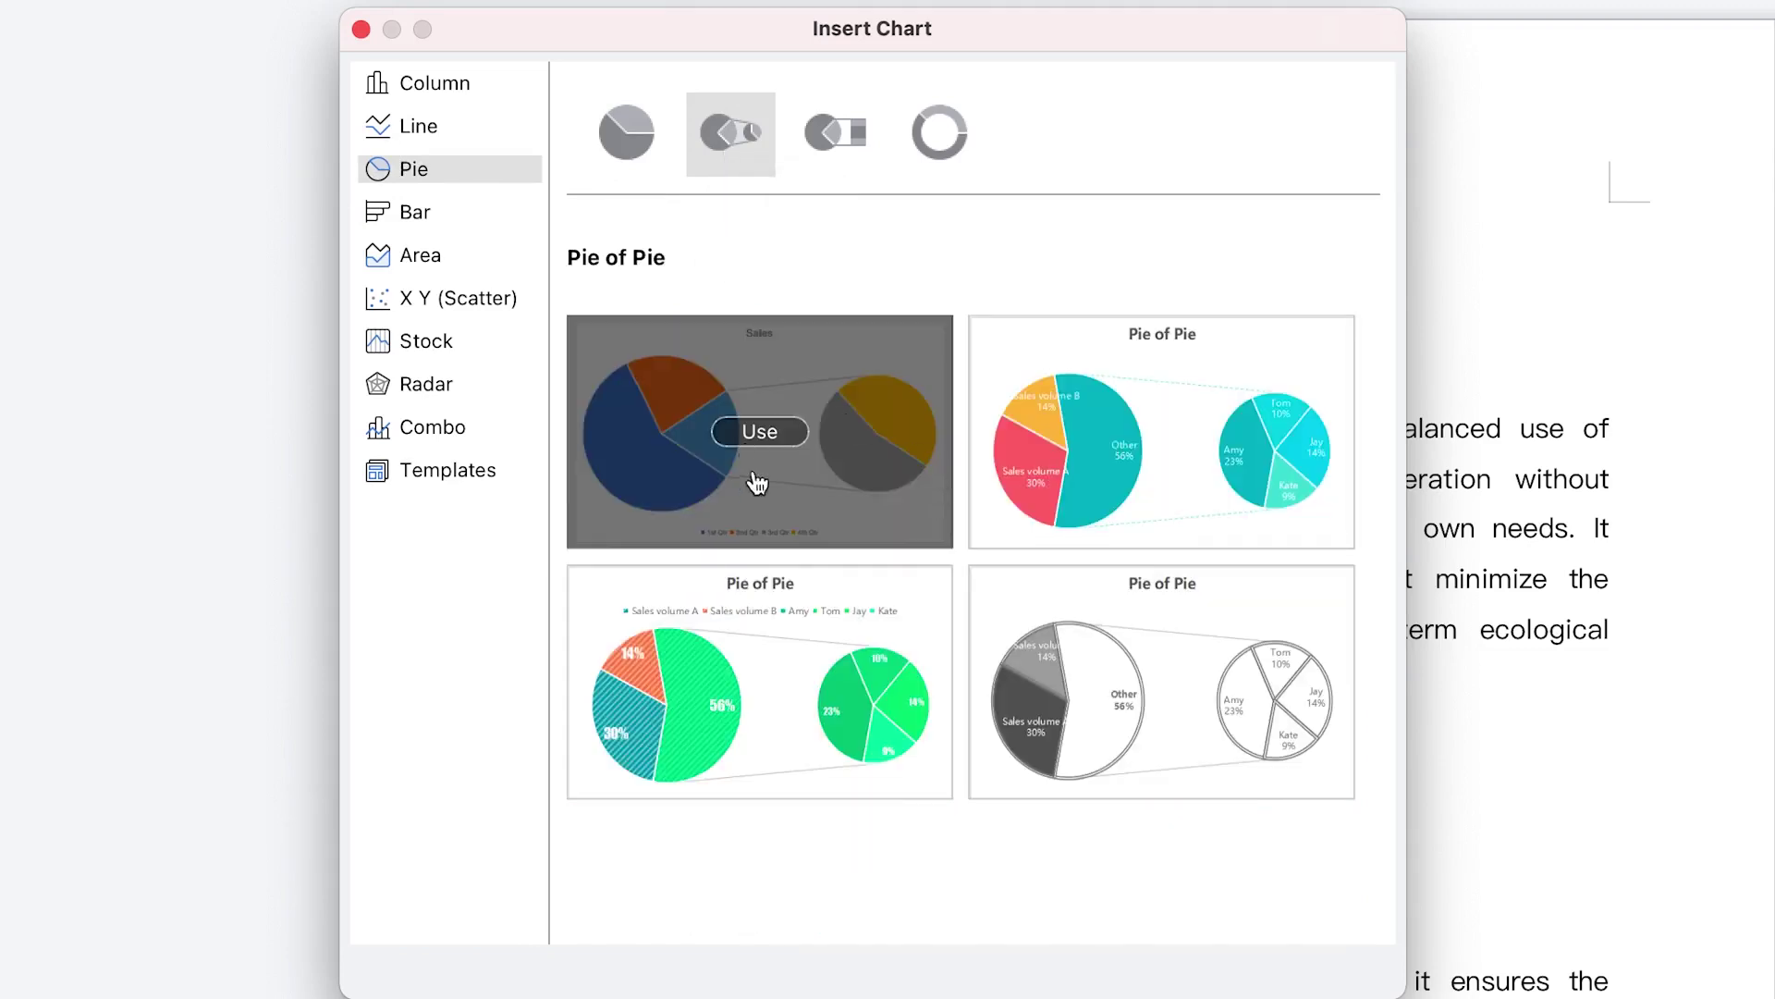
pyautogui.click(463, 217)
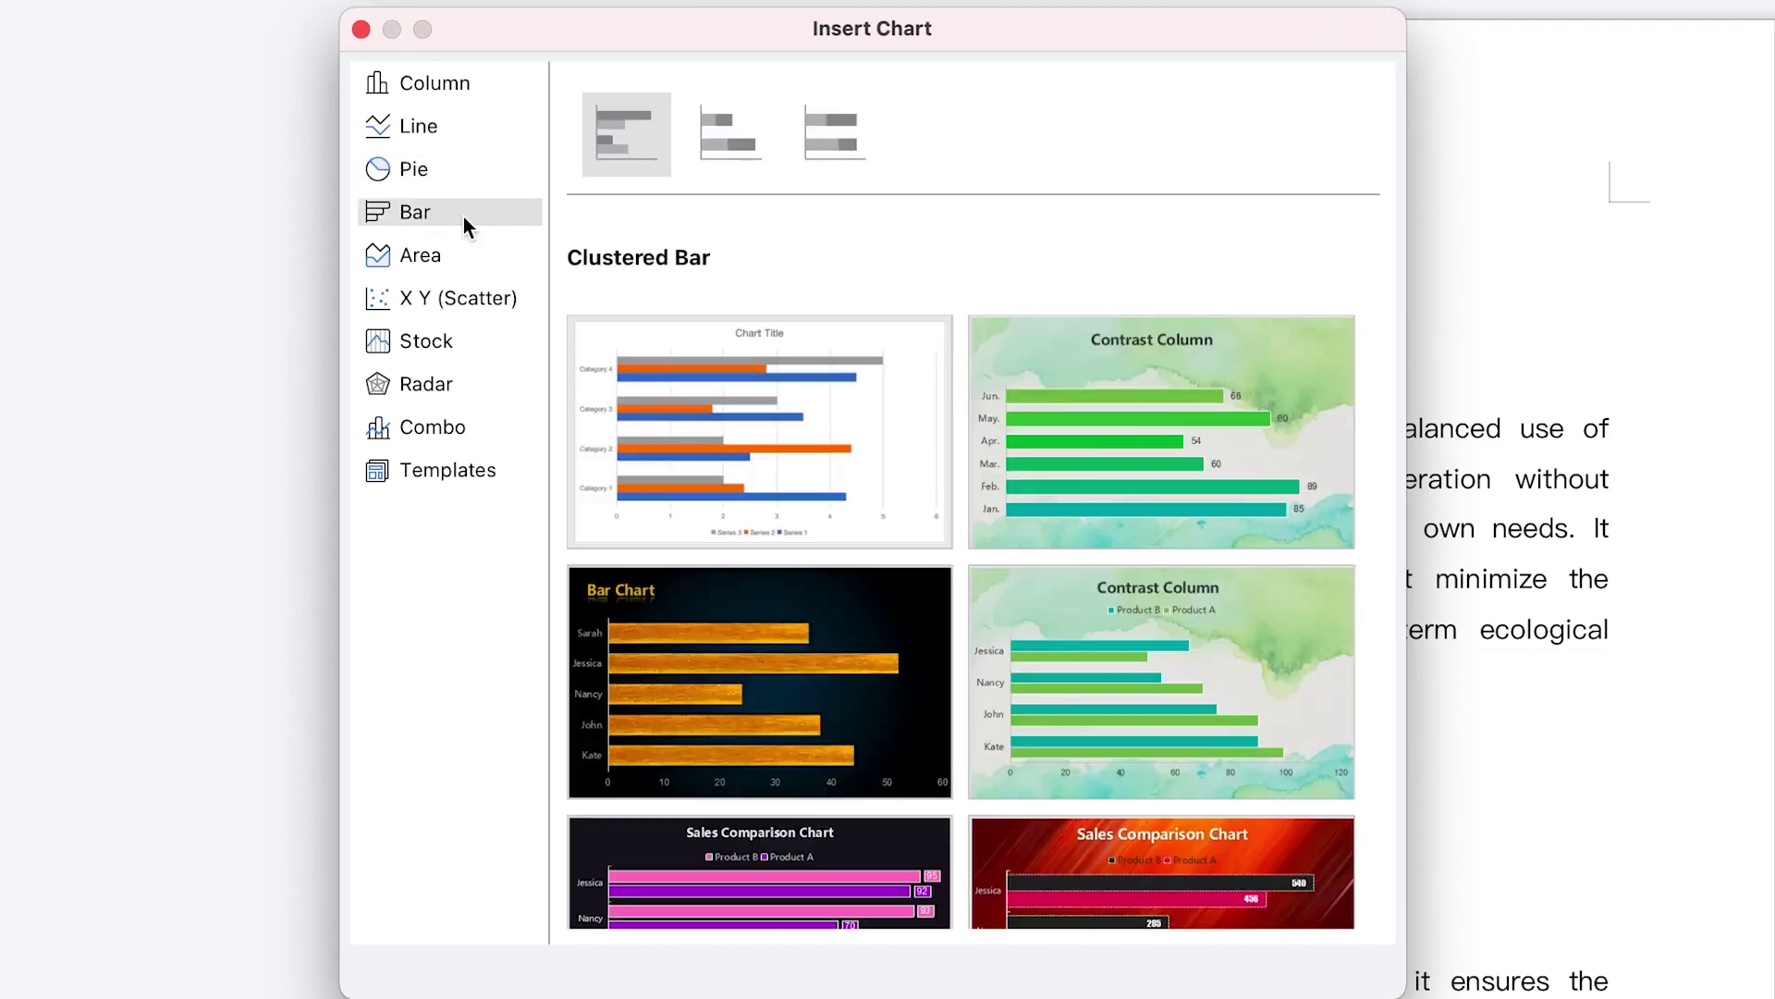
pyautogui.scroll(-3, 1046, 614)
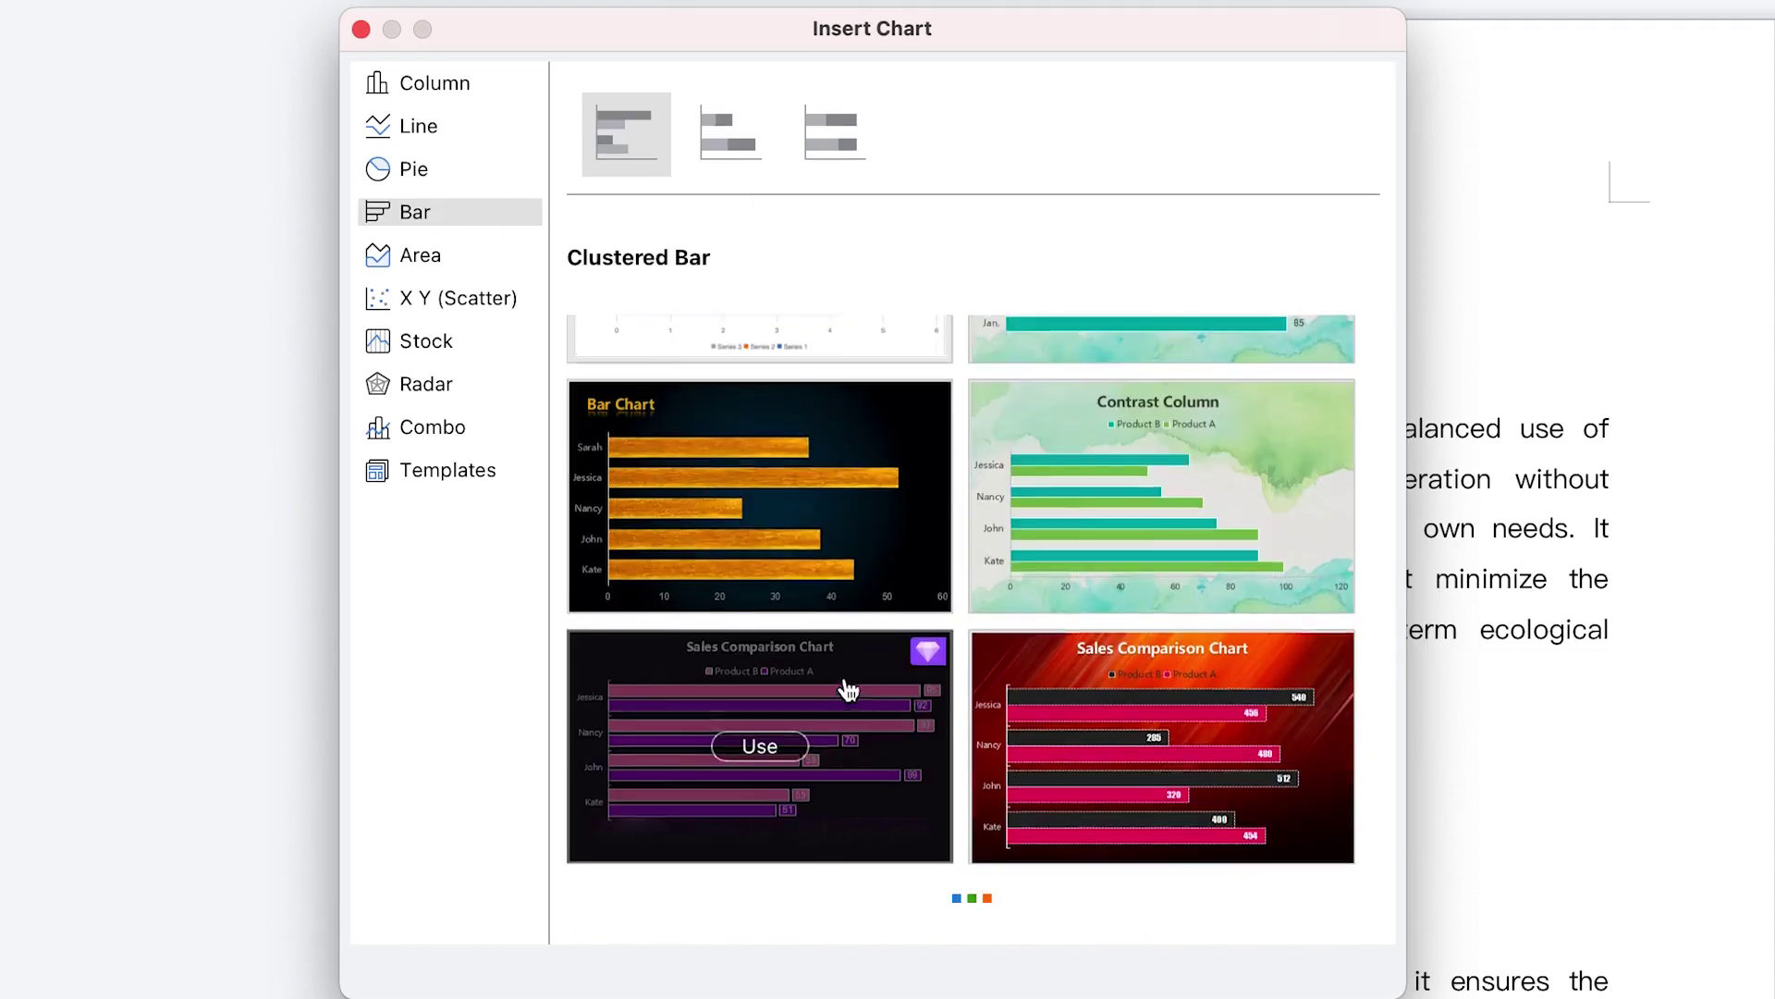
pyautogui.scroll(3, 844, 686)
pyautogui.click(436, 262)
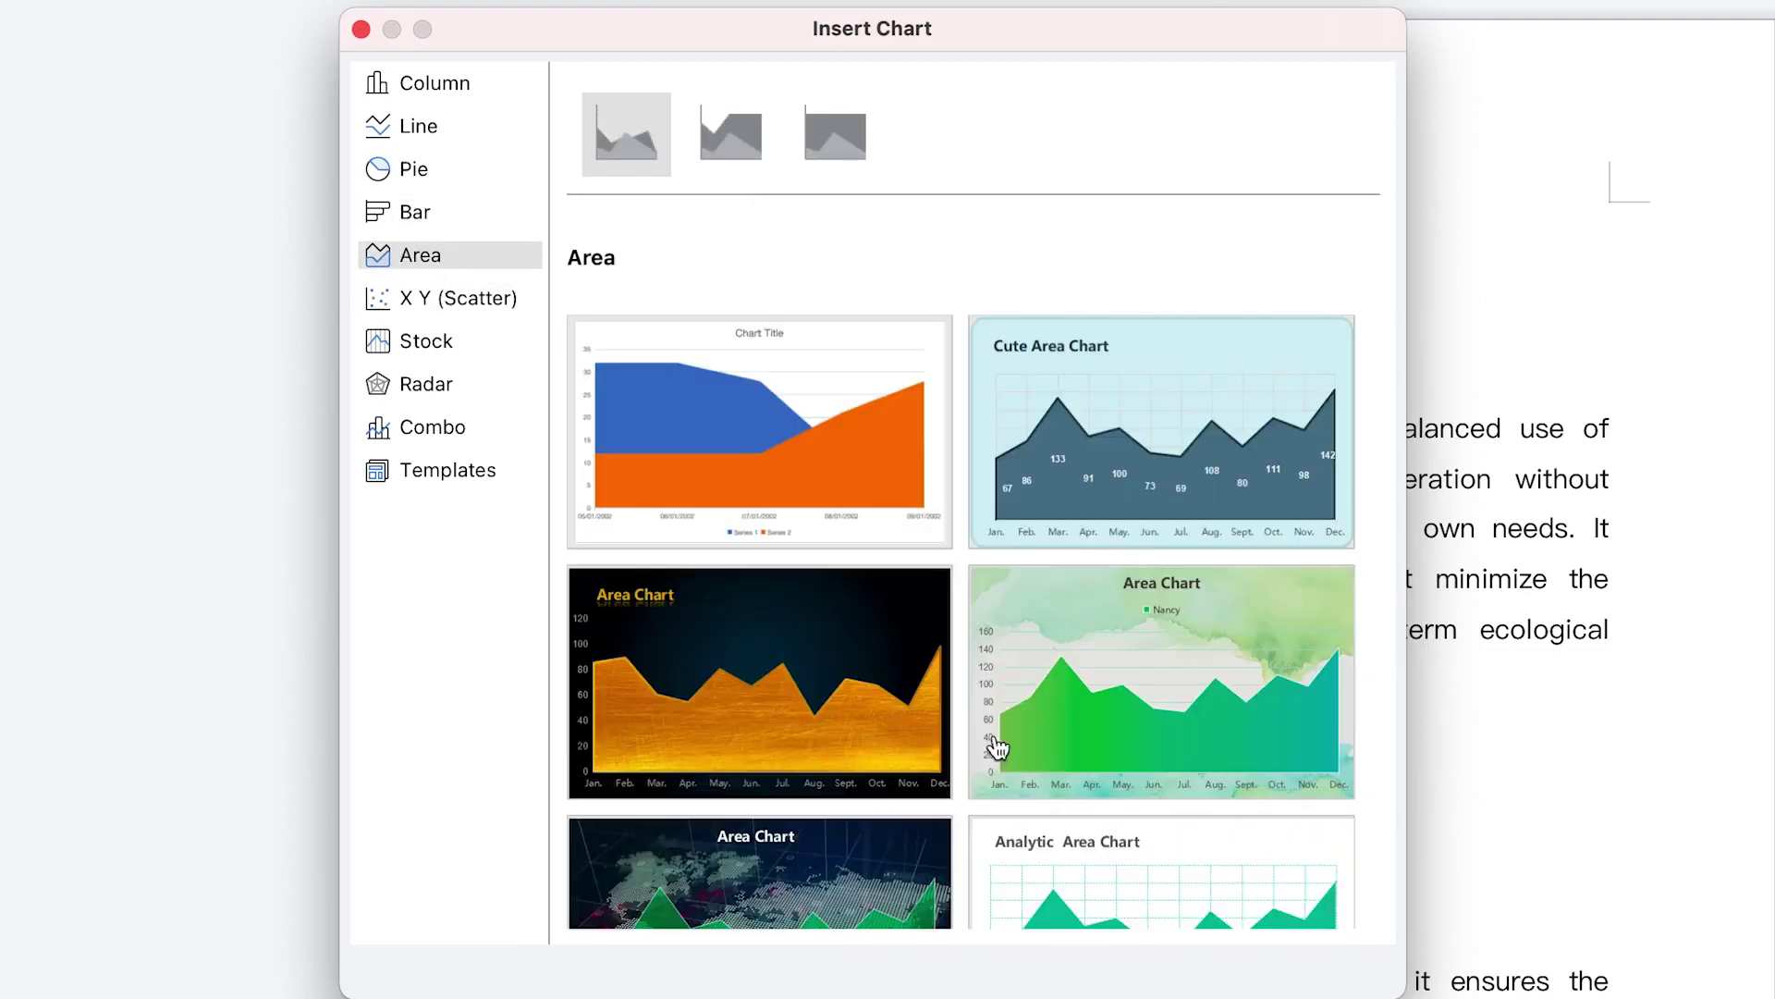
# Browse the Scatter, Stock, Radar, Combination and custom chart templates.
pyautogui.click(451, 296)
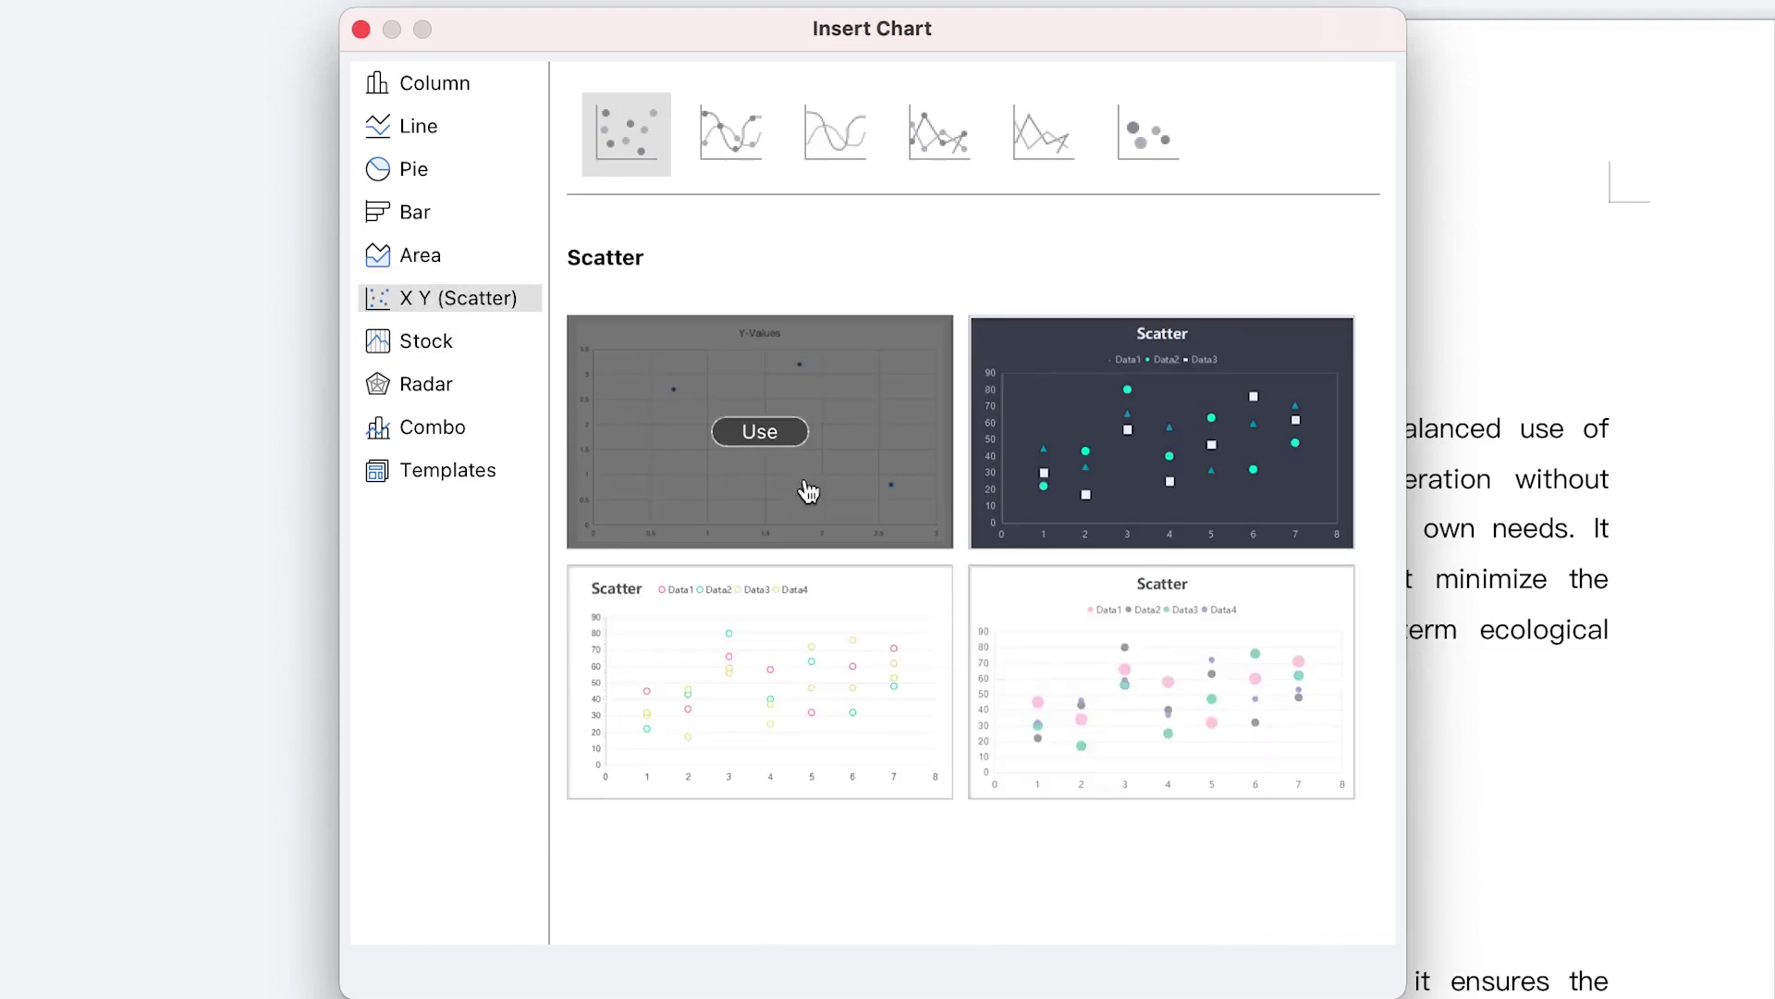
pyautogui.click(752, 143)
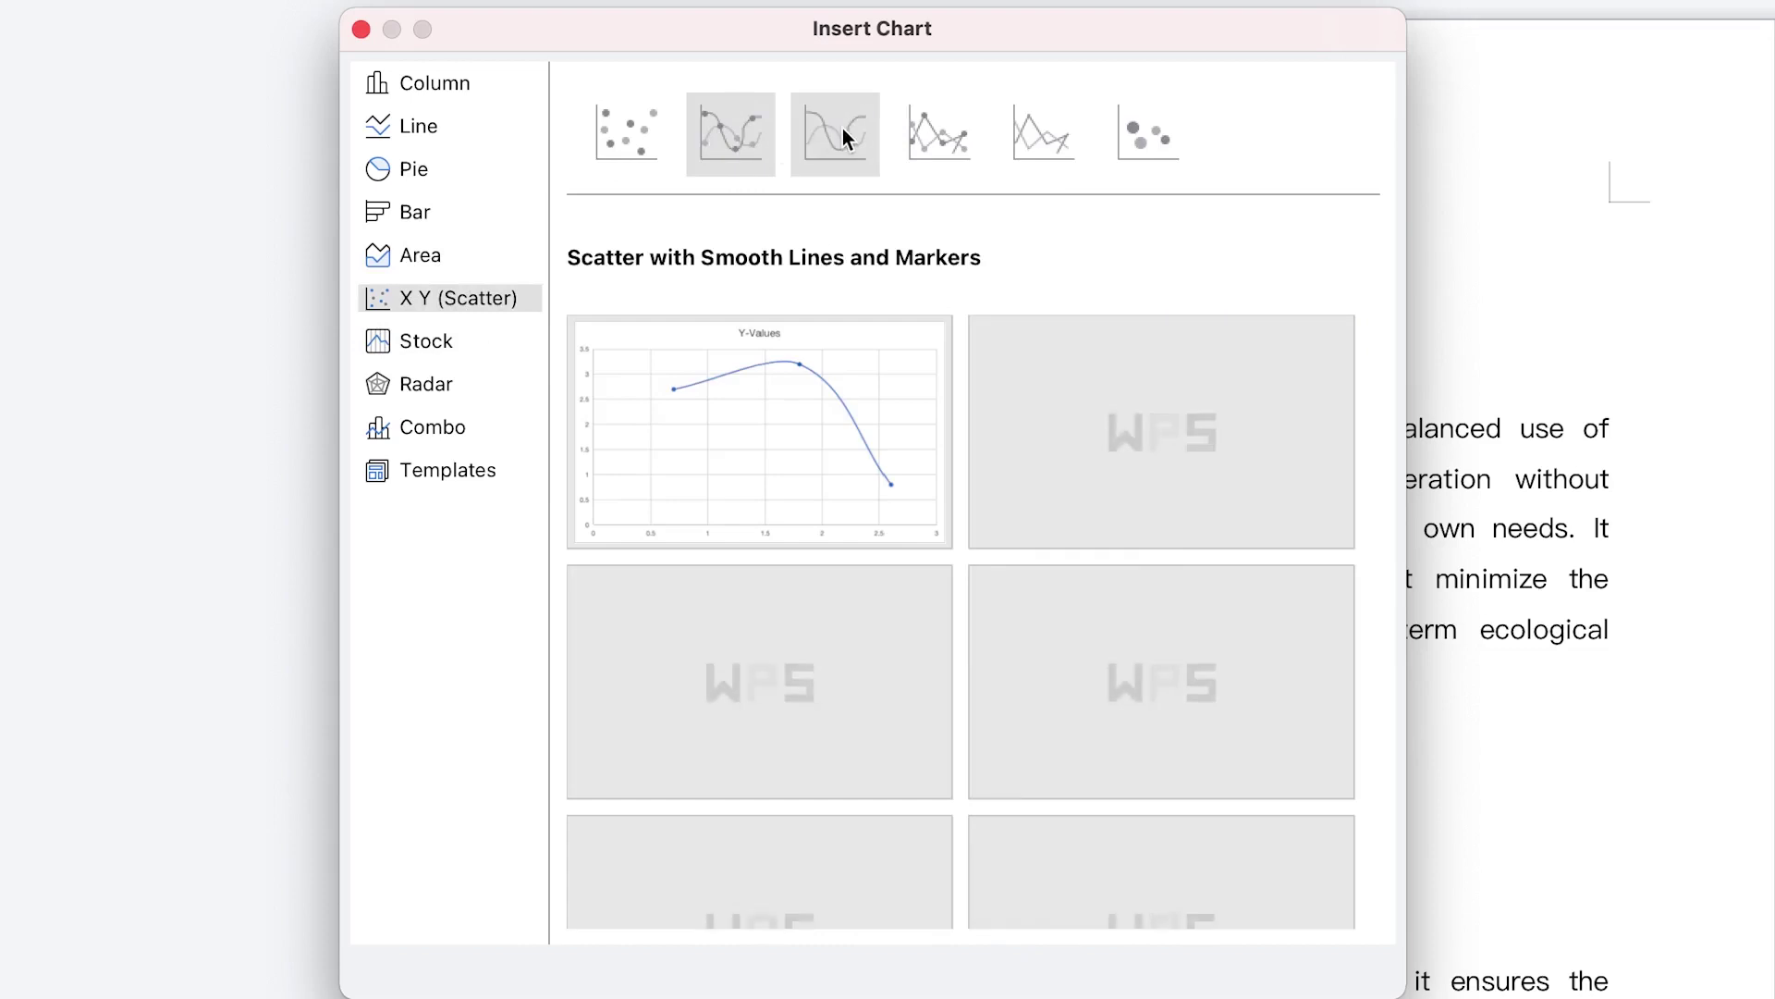
pyautogui.click(845, 137)
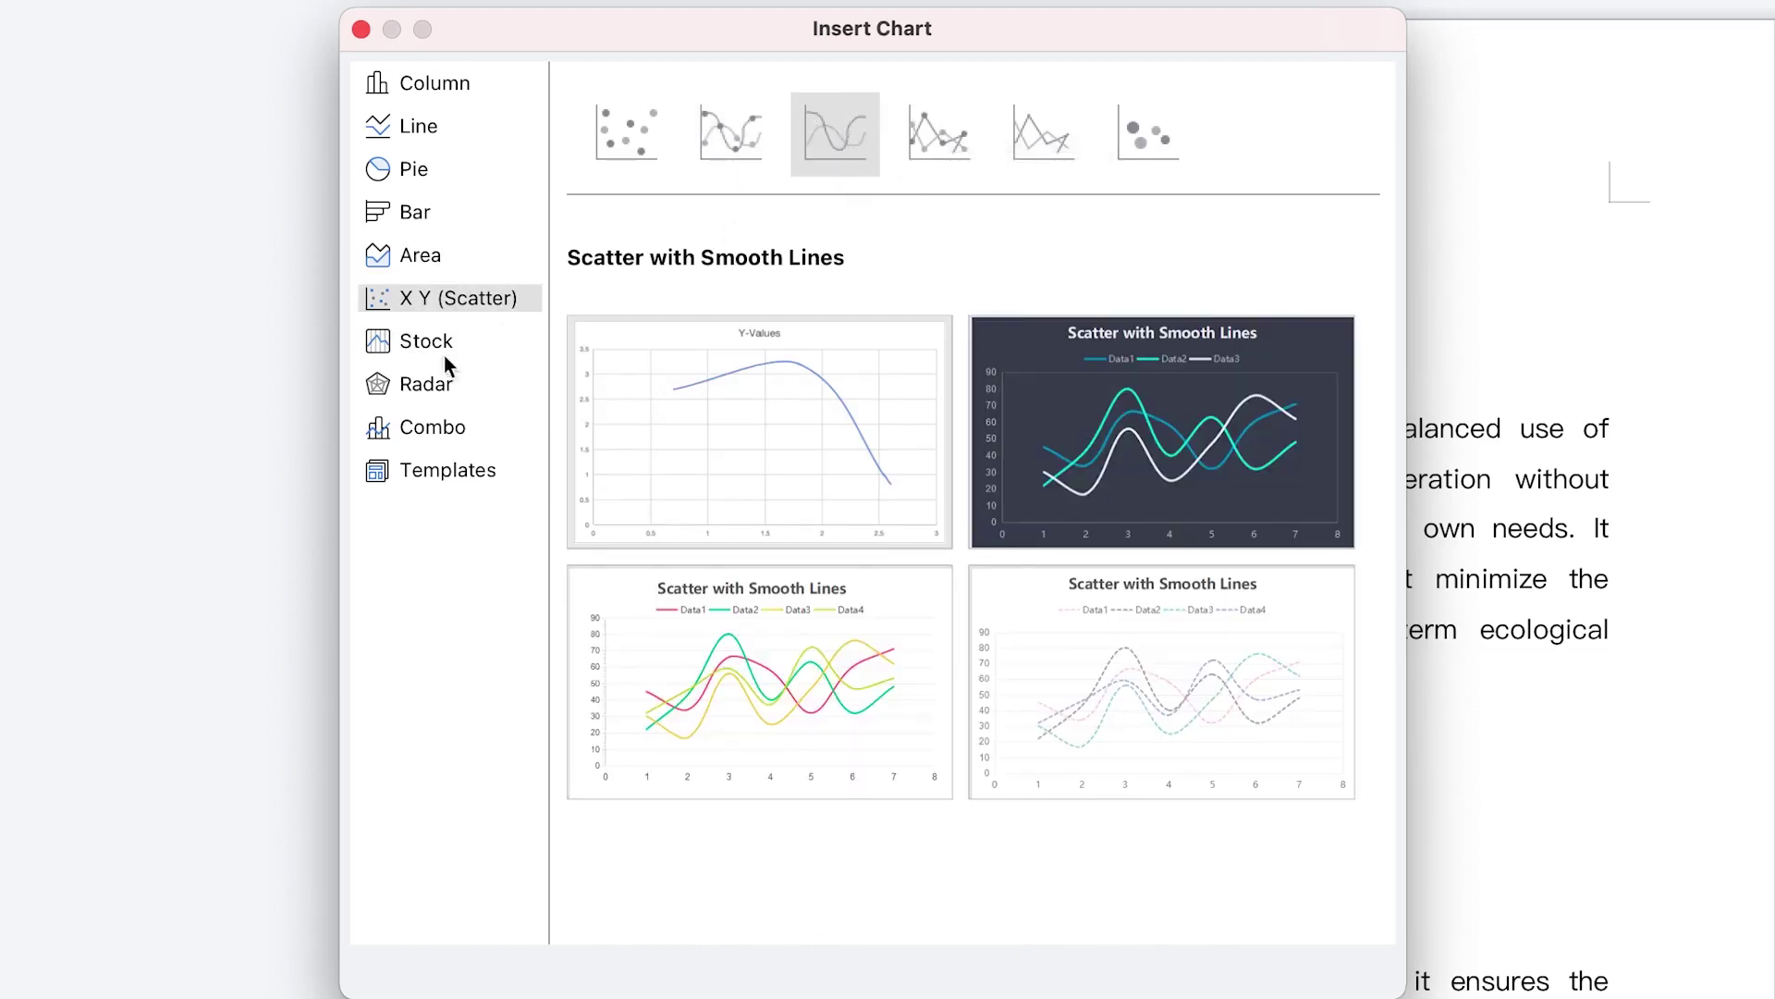
pyautogui.click(462, 351)
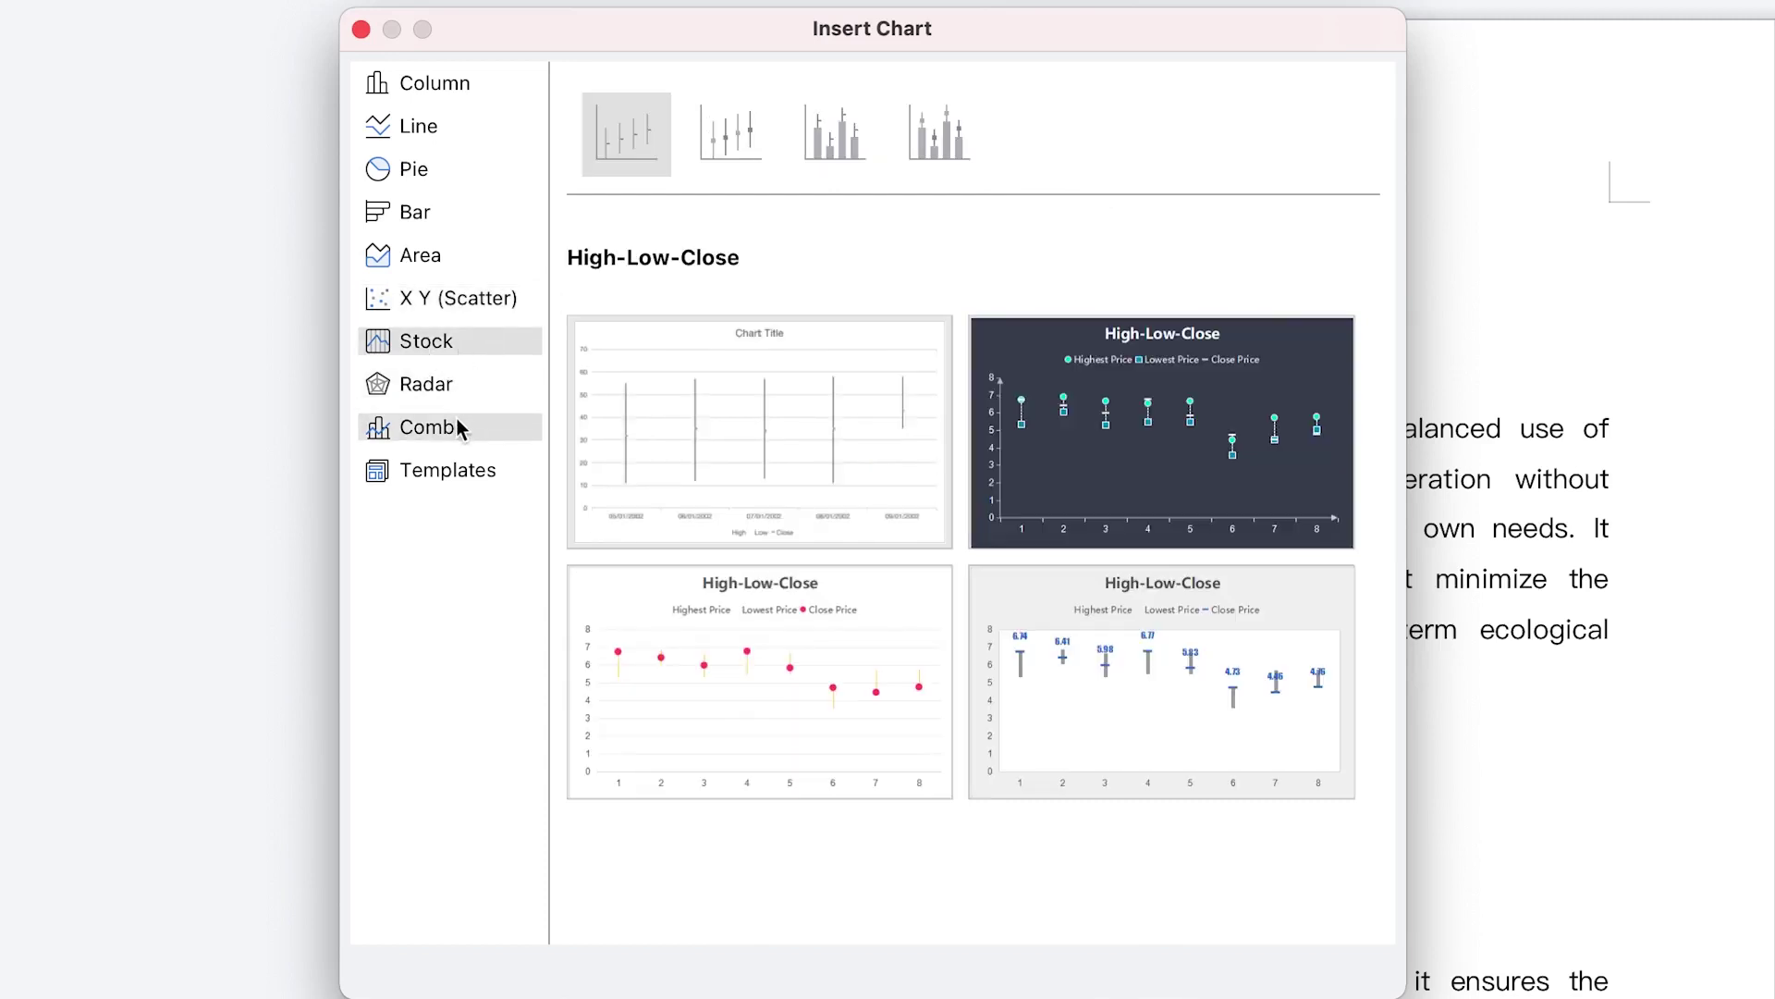
pyautogui.click(453, 393)
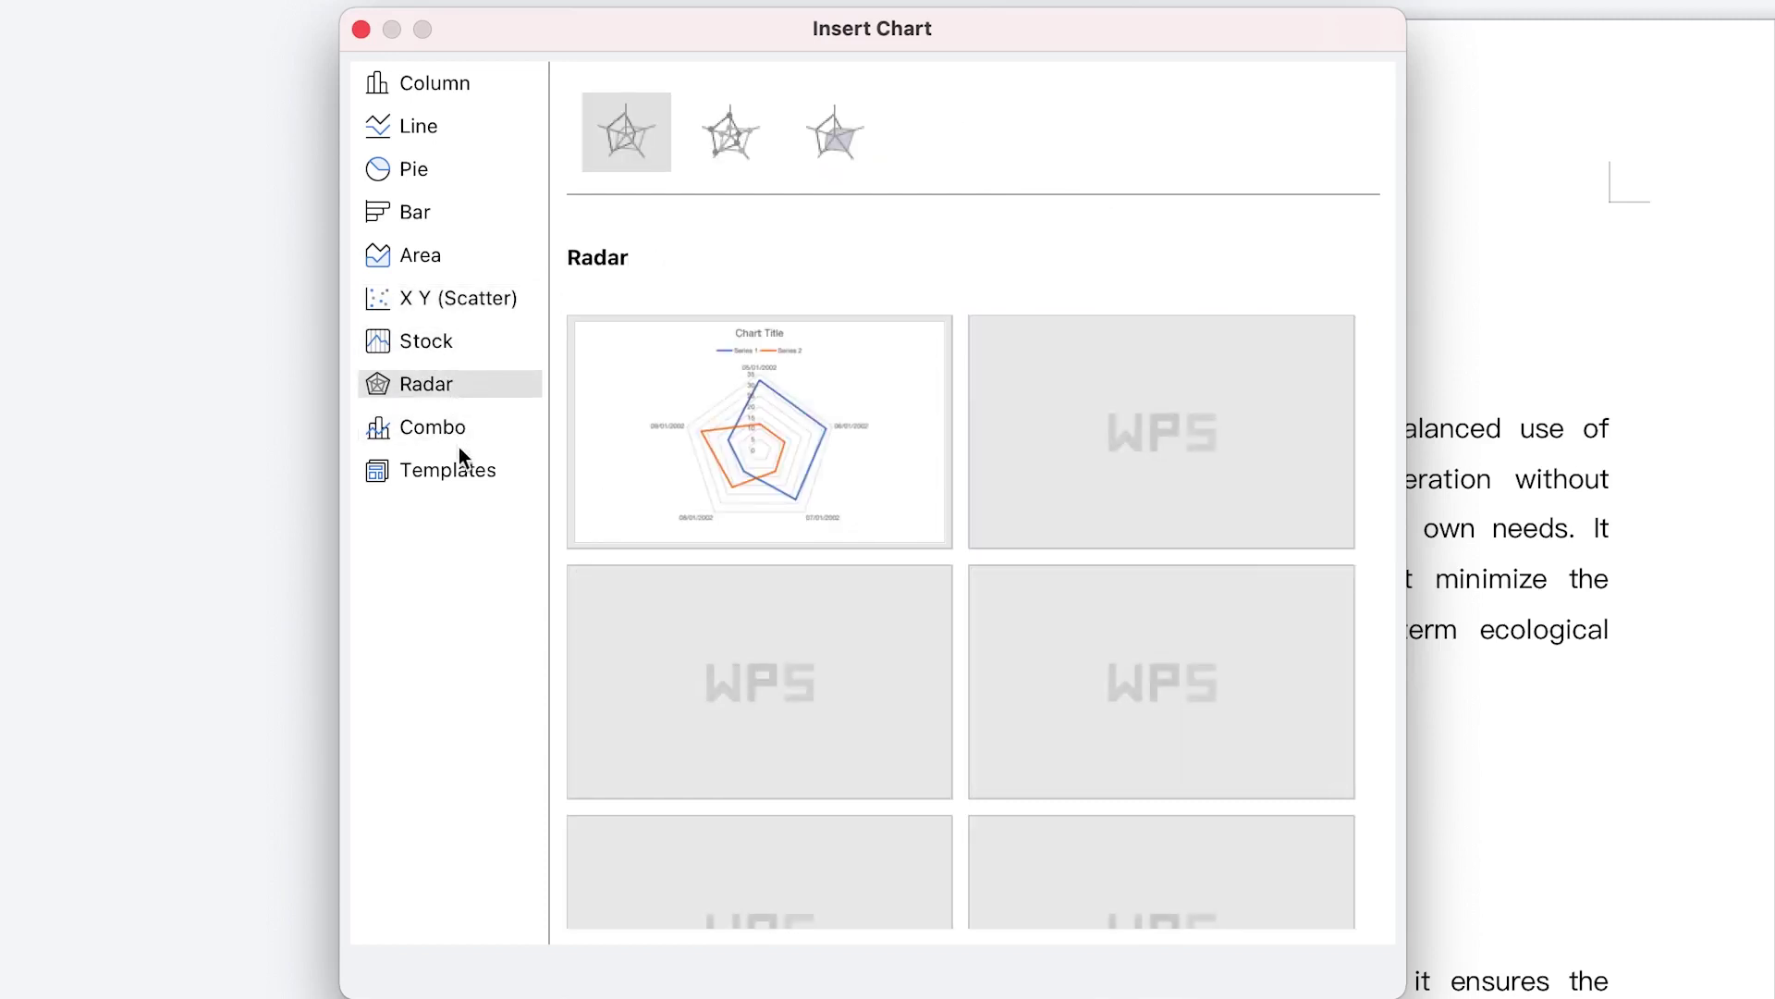
pyautogui.click(458, 439)
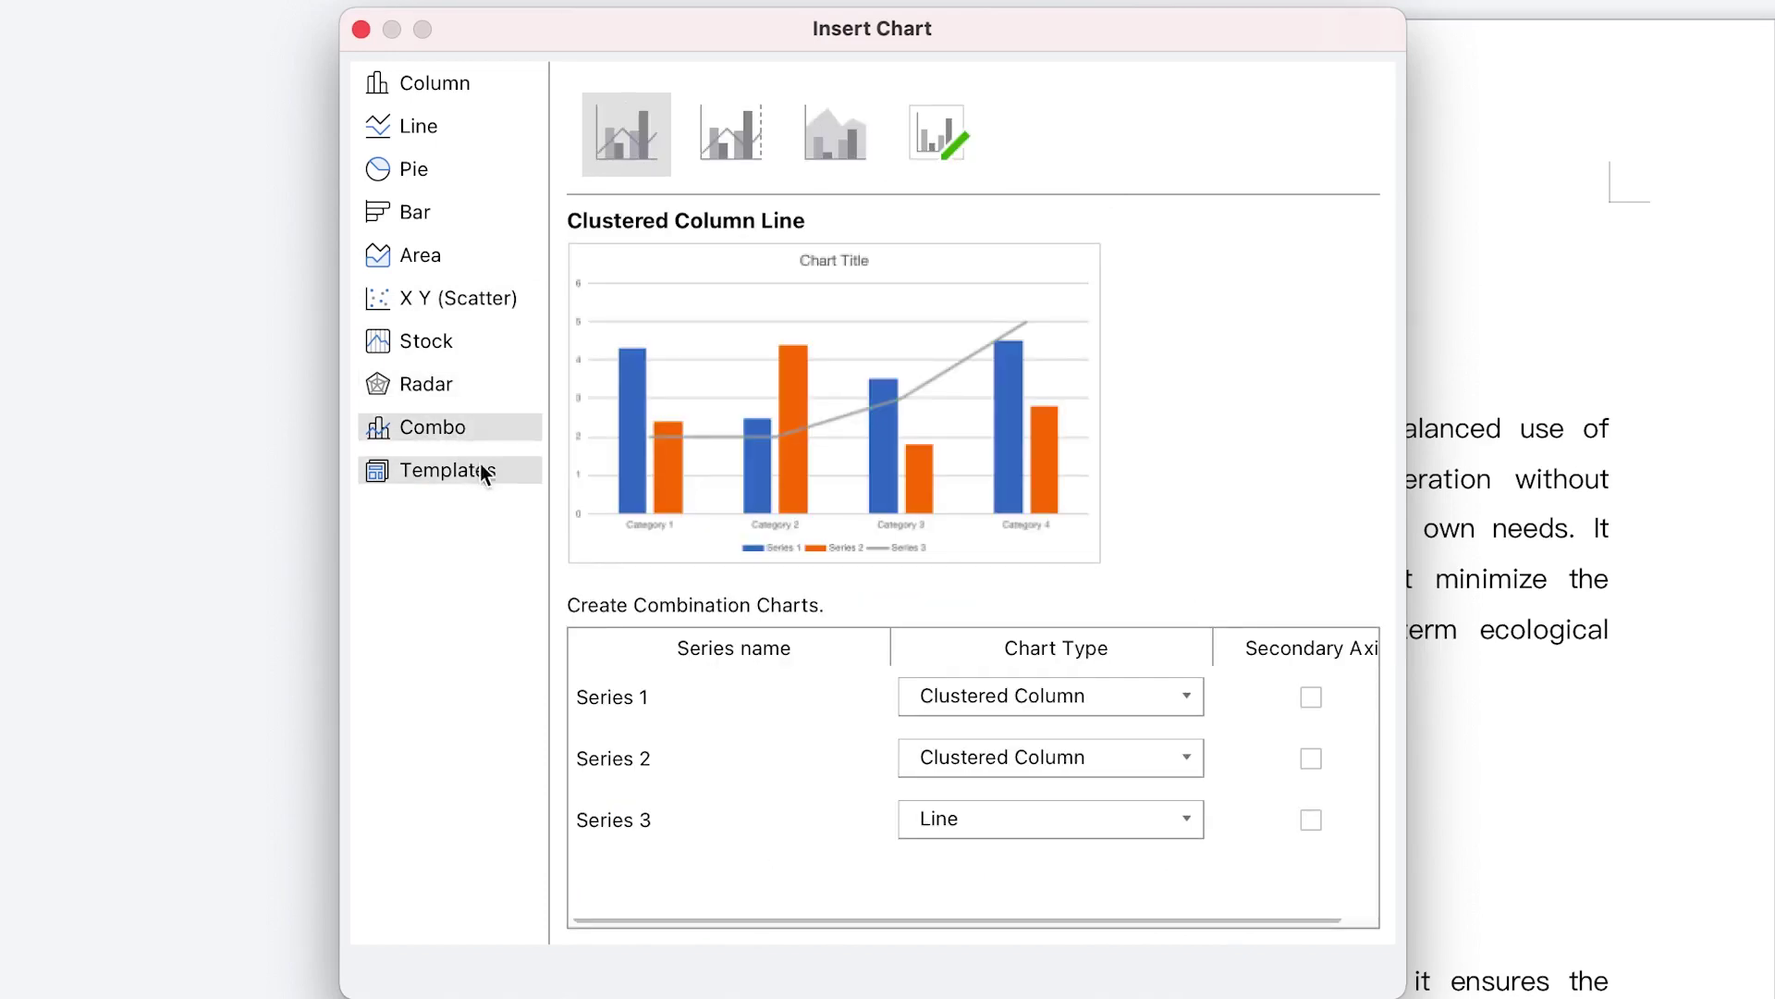
pyautogui.click(478, 468)
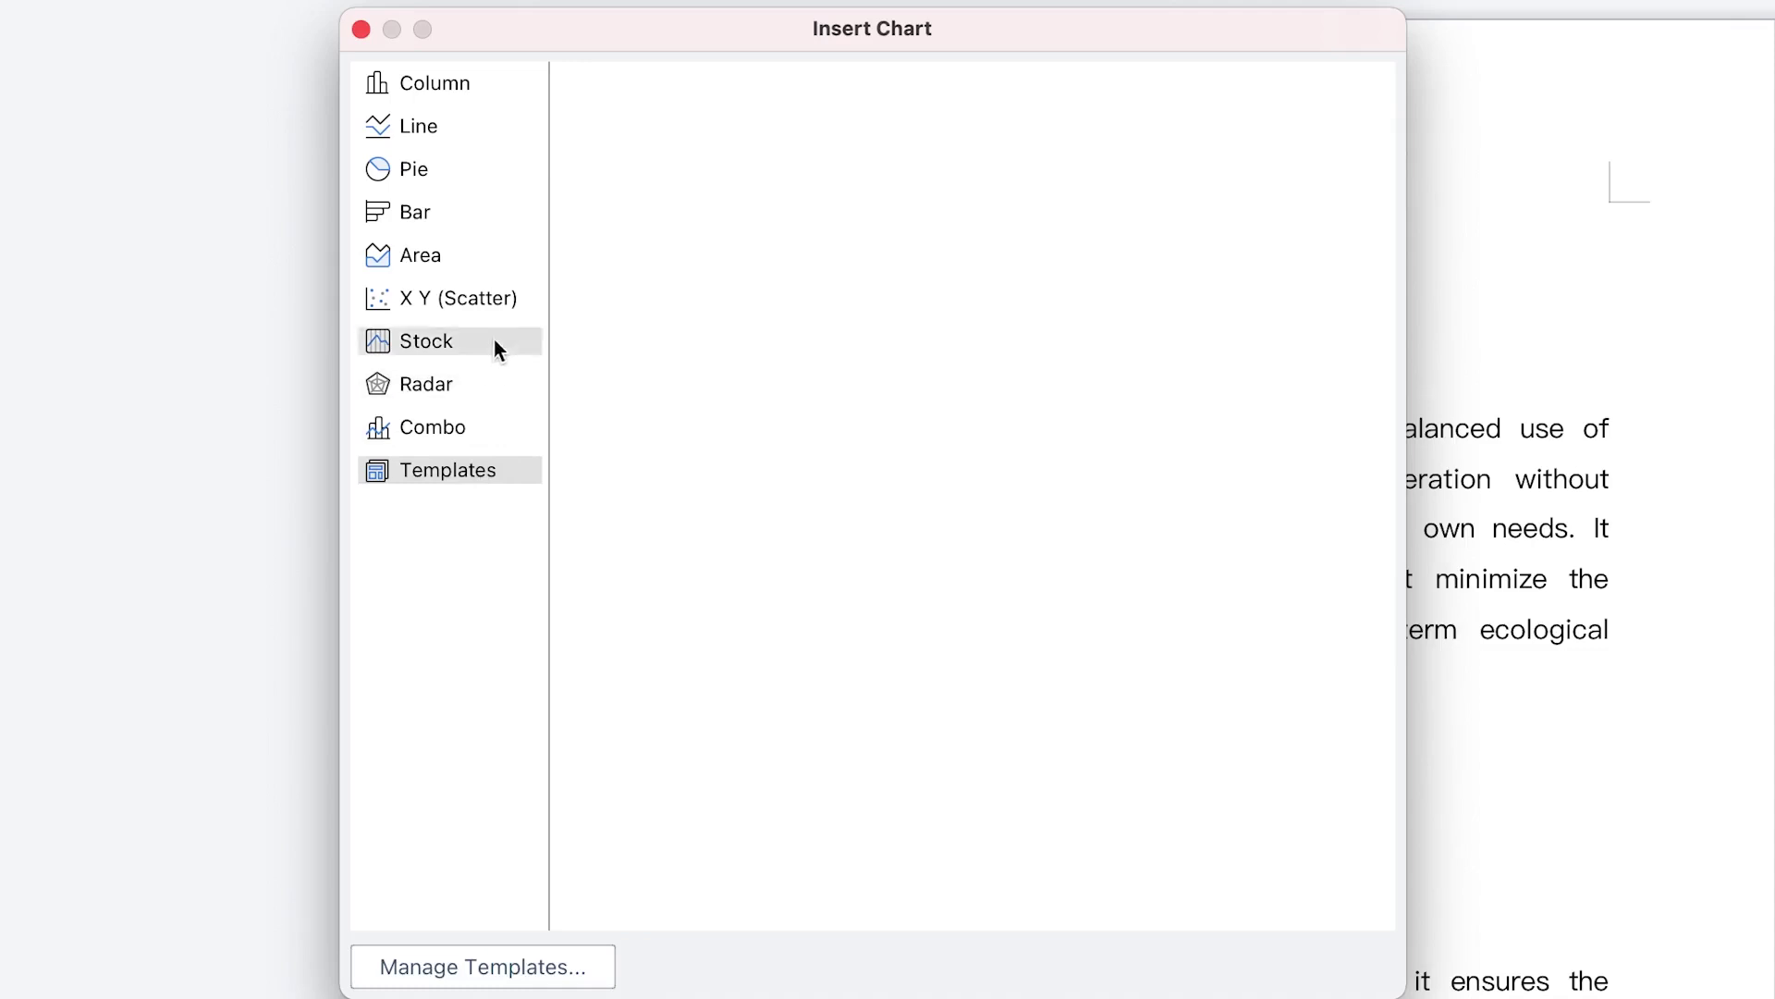
# Insert the first plain Clustered Bar template below the definition paragraph.
pyautogui.click(483, 91)
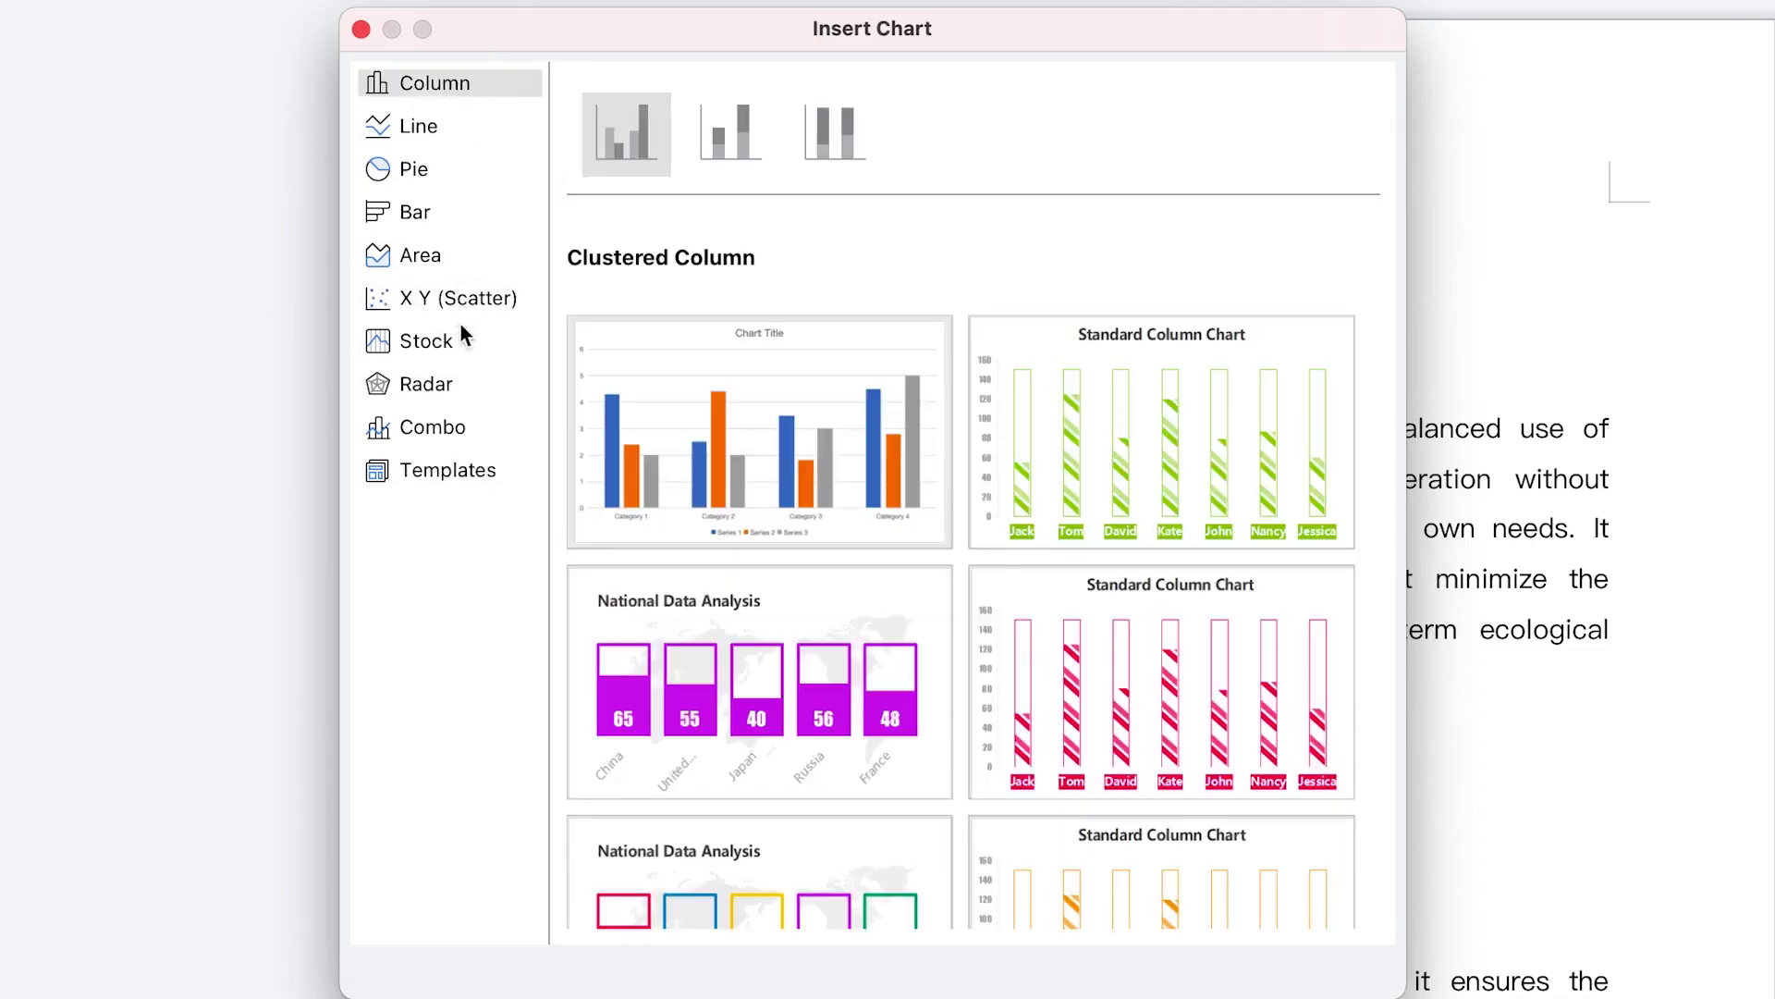
pyautogui.click(447, 219)
pyautogui.moveTo(615, 423)
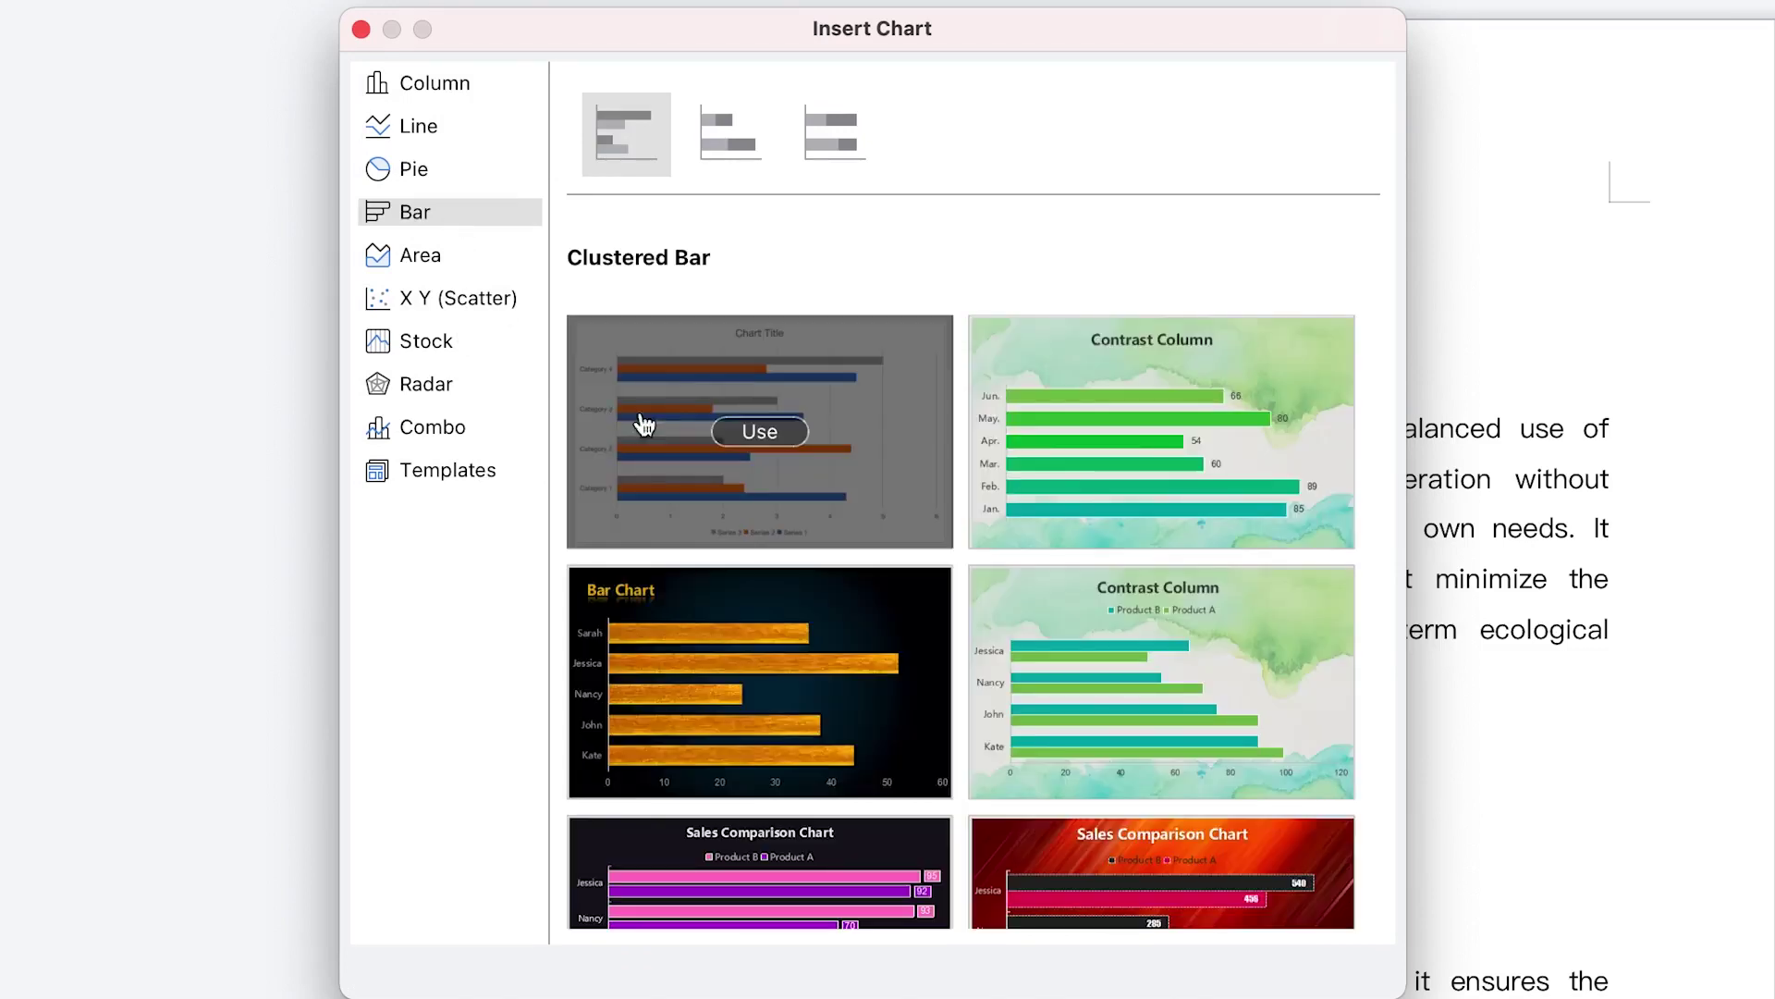
pyautogui.click(727, 412)
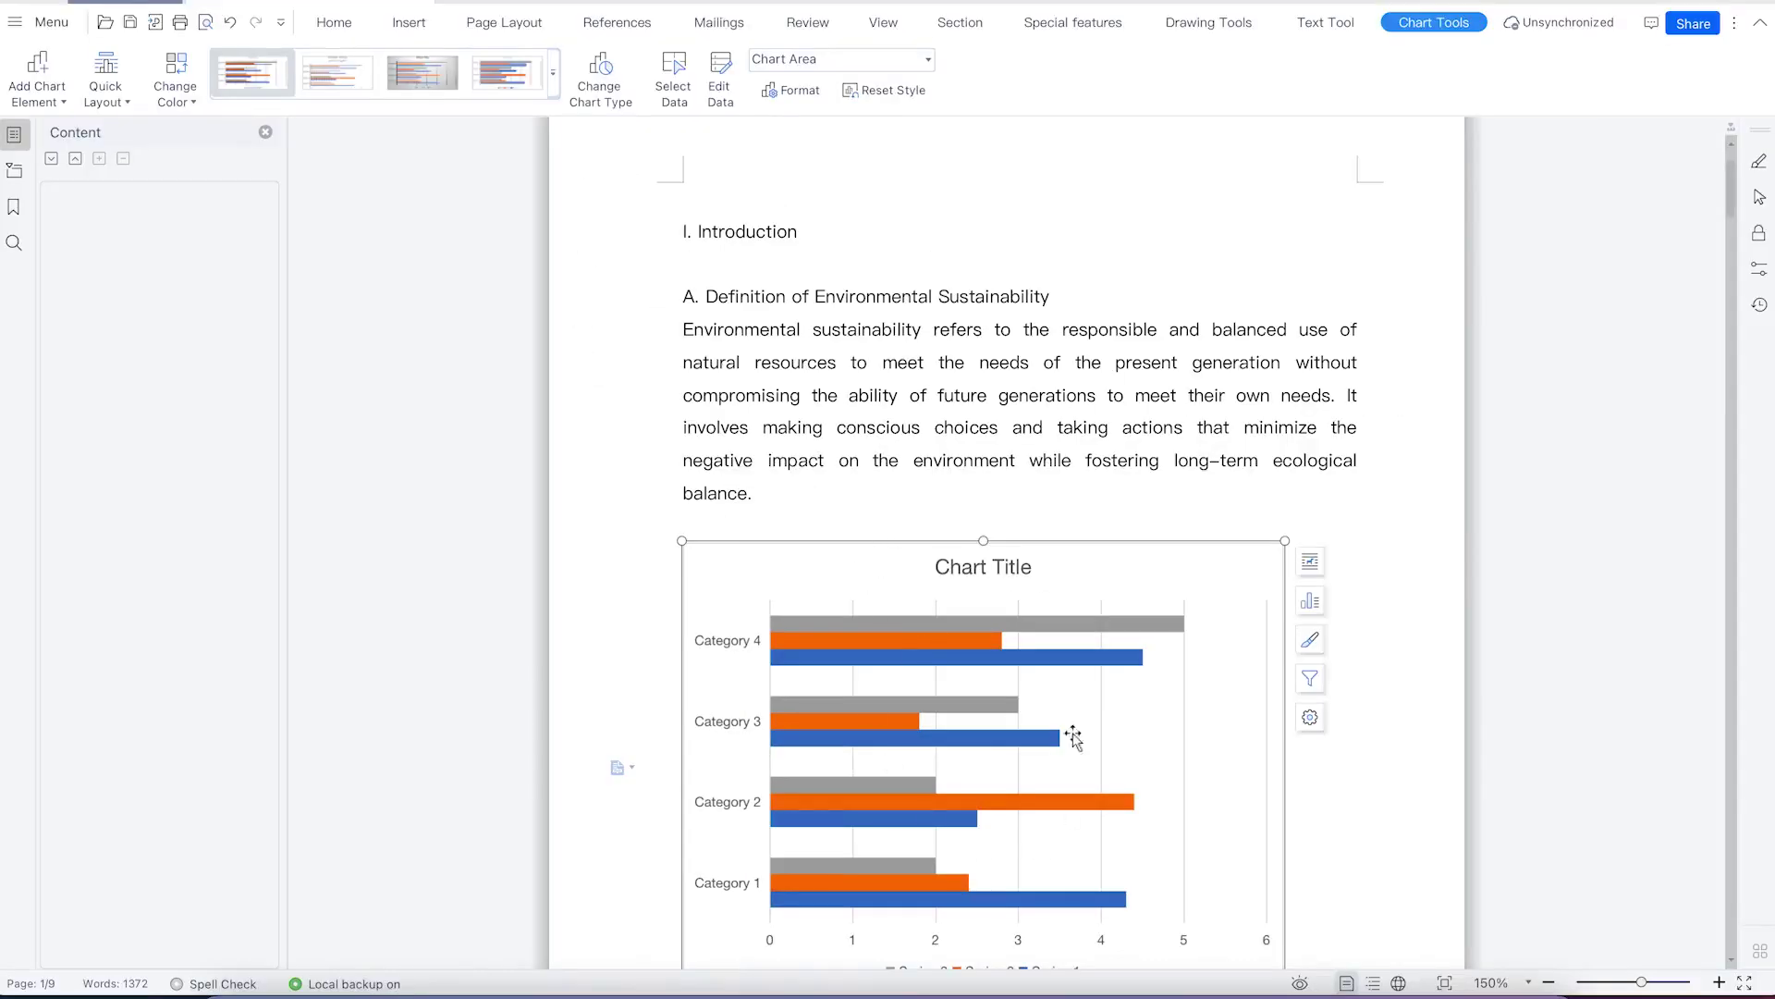
# Scroll to view the whole bar chart and open the Add Chart Element list.
pyautogui.scroll(-3, 1063, 804)
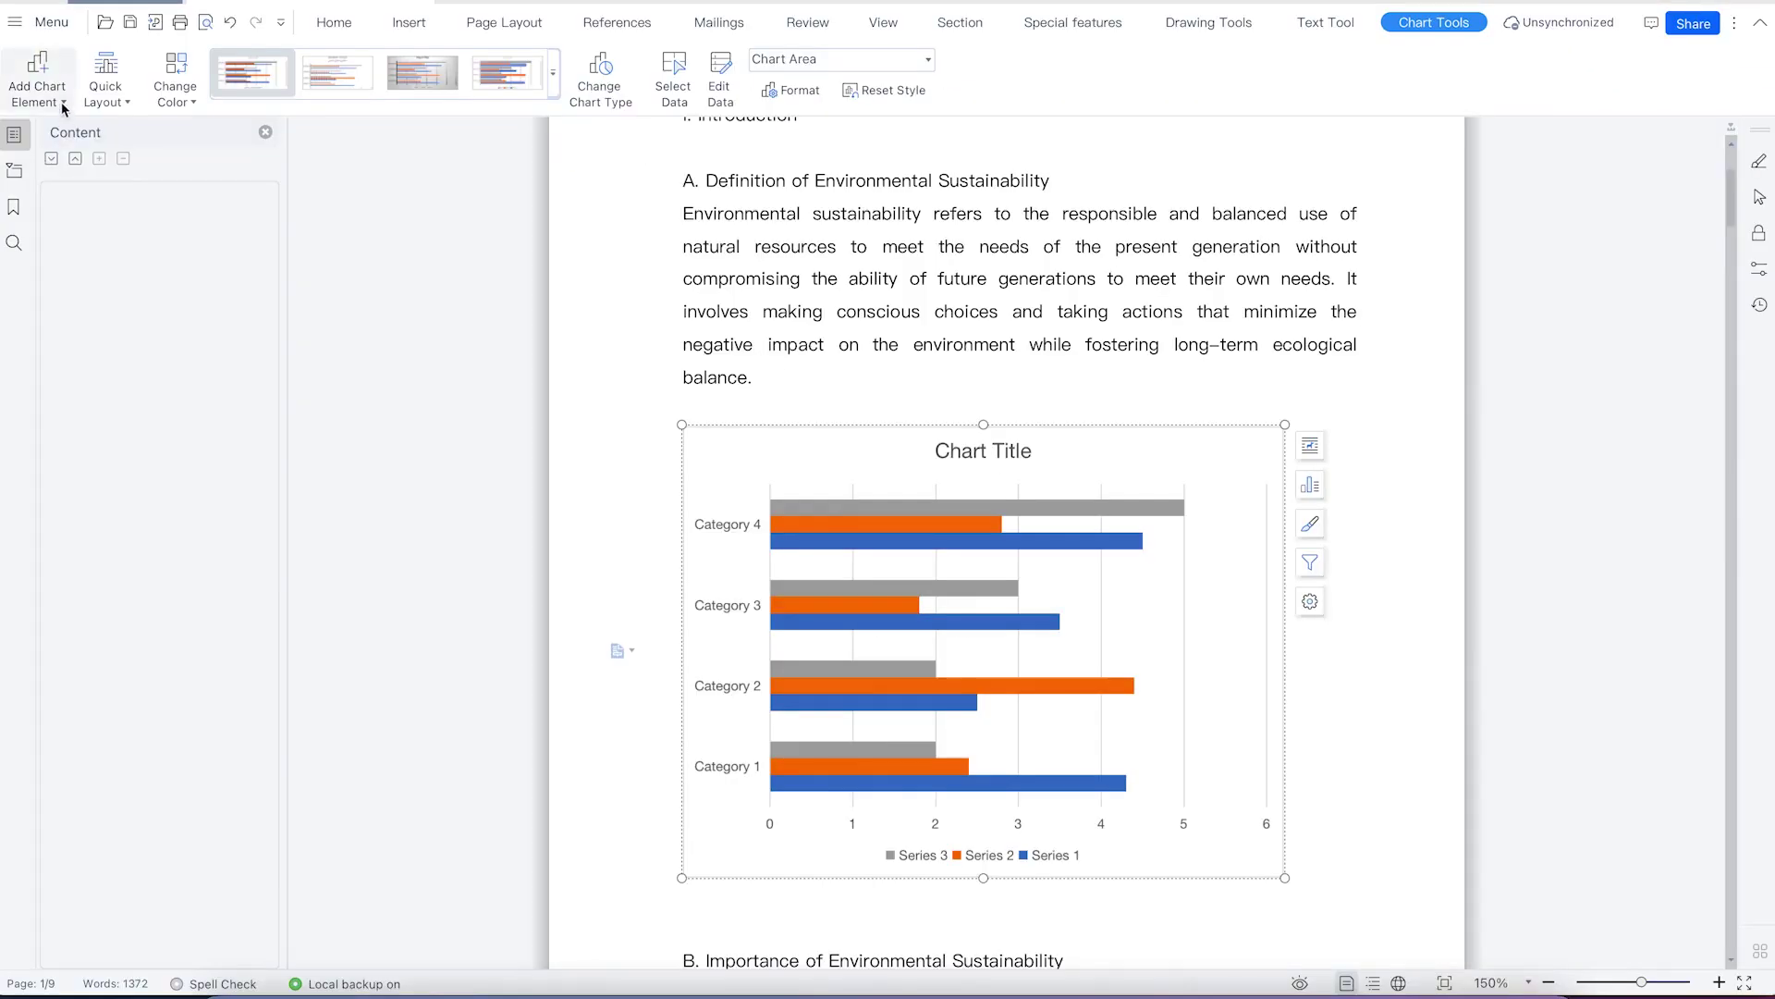
pyautogui.click(62, 102)
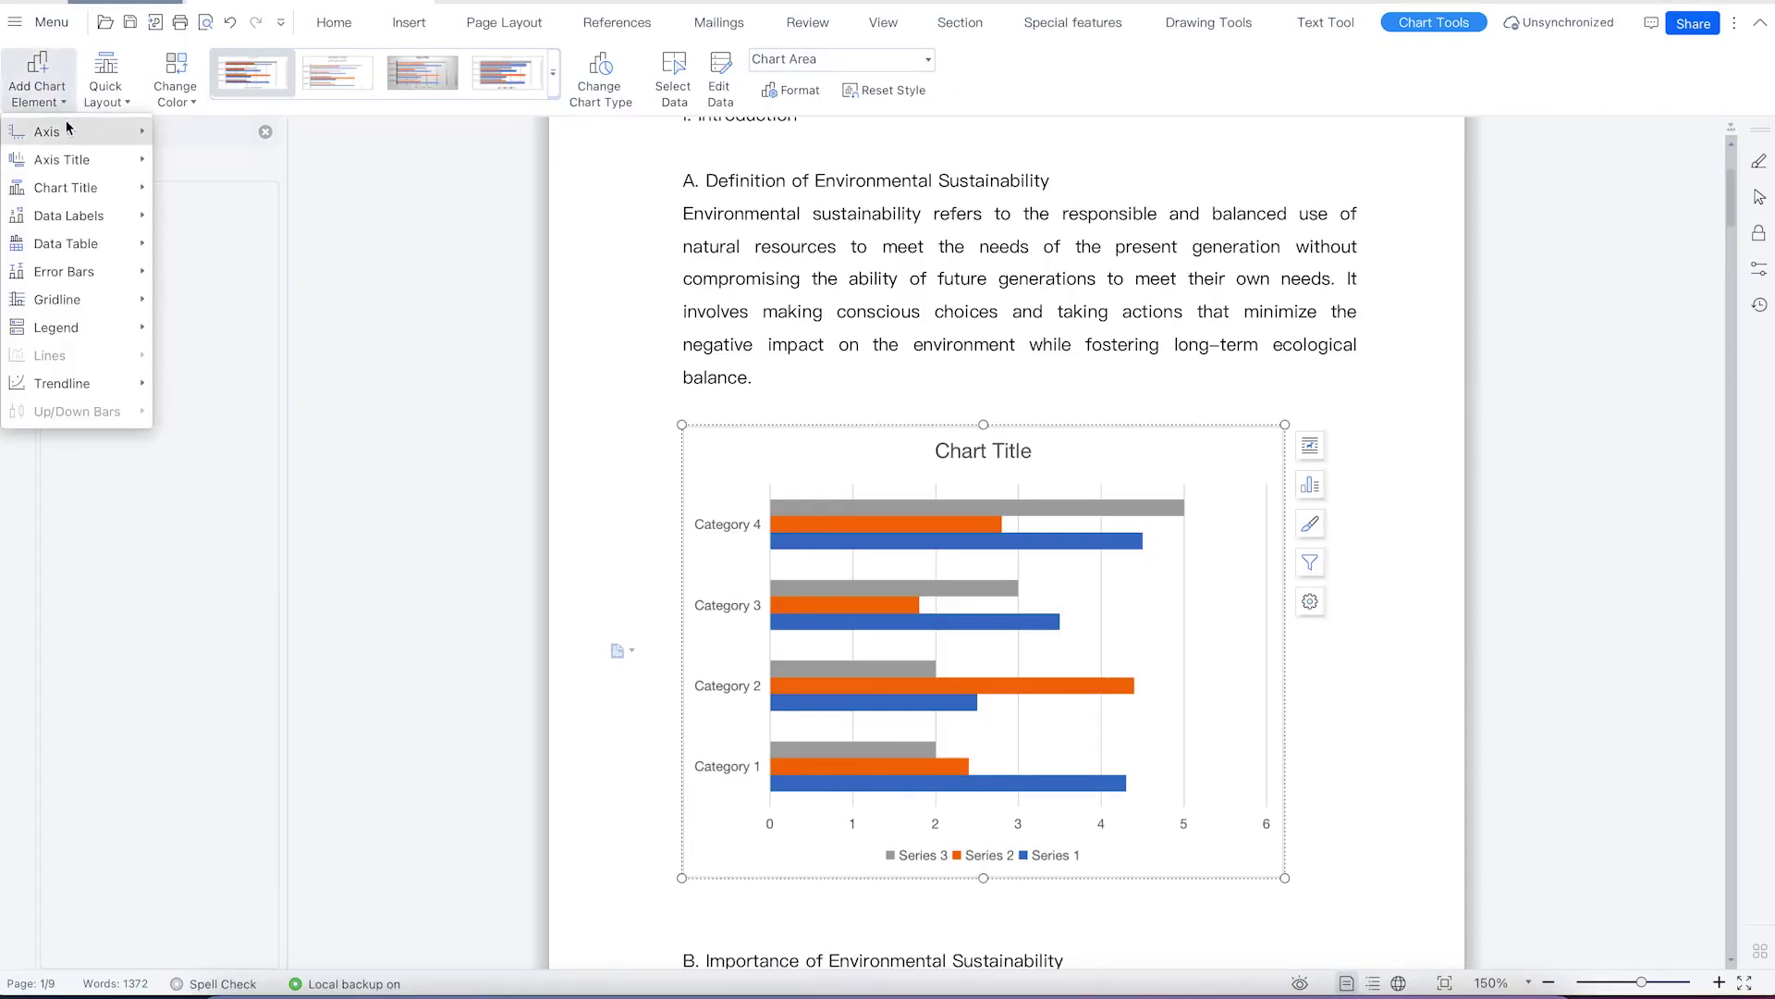
# Add Primary Horizontal and Primary Vertical axis titles to the bar chart.
pyautogui.moveTo(70, 128)
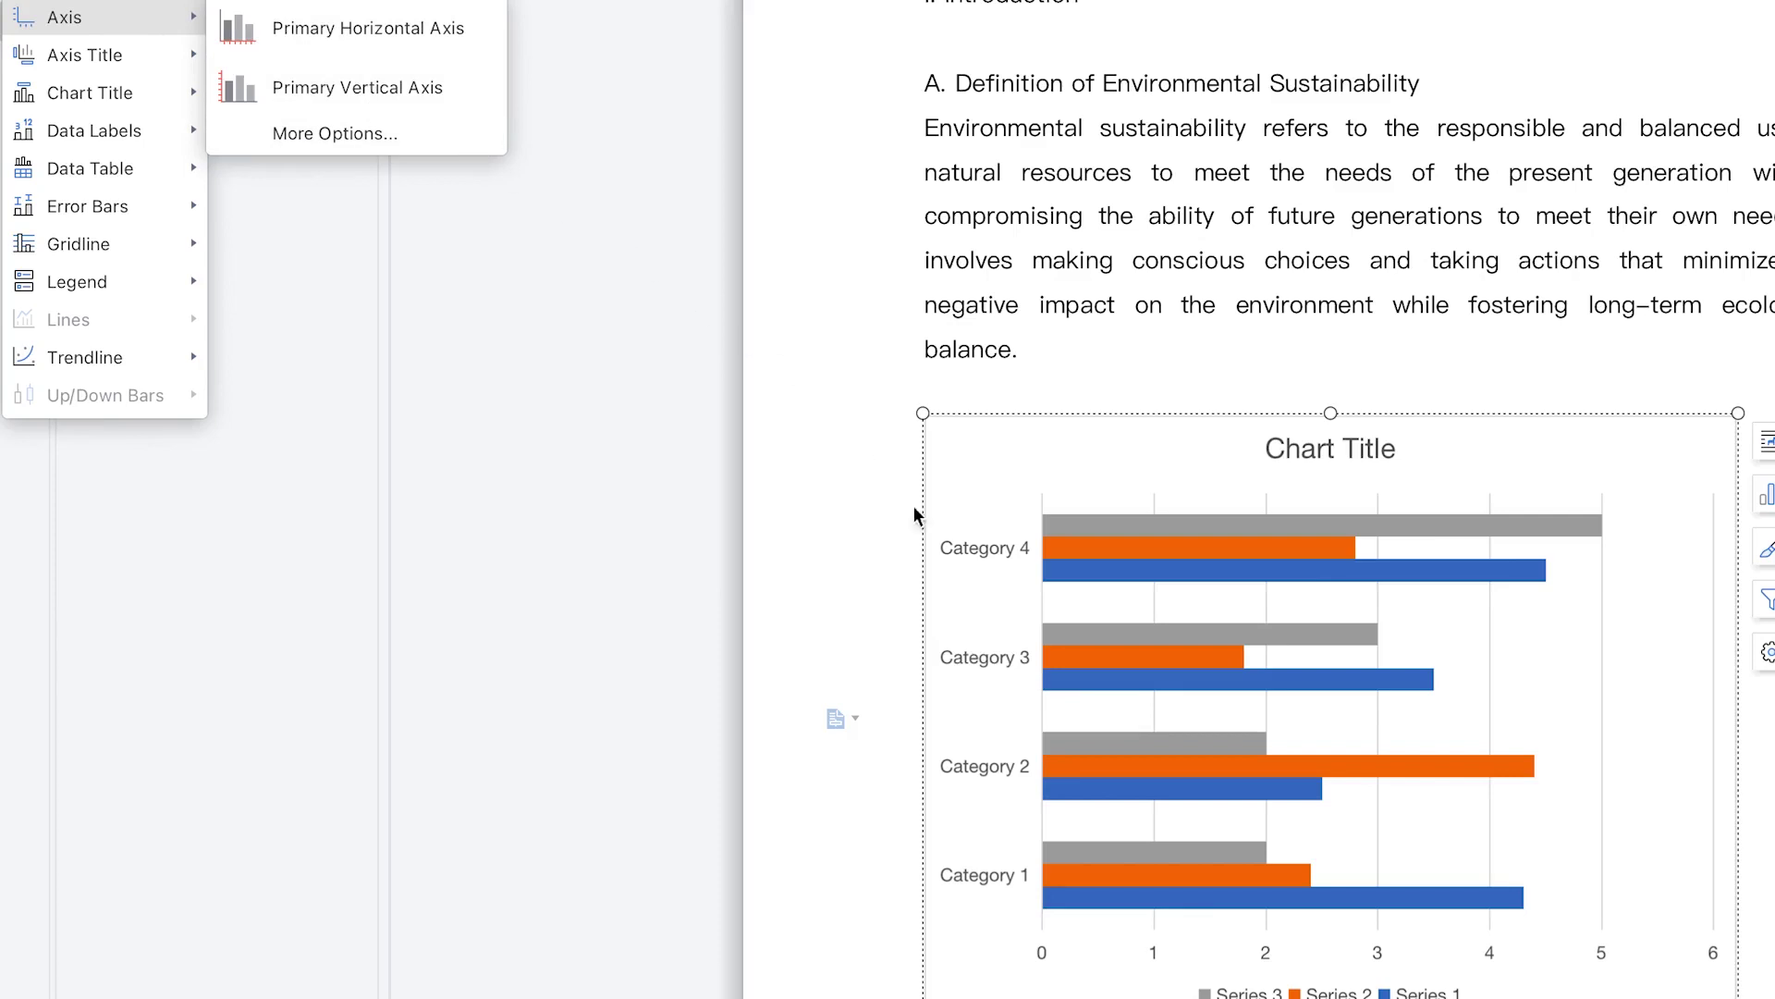
pyautogui.click(1311, 442)
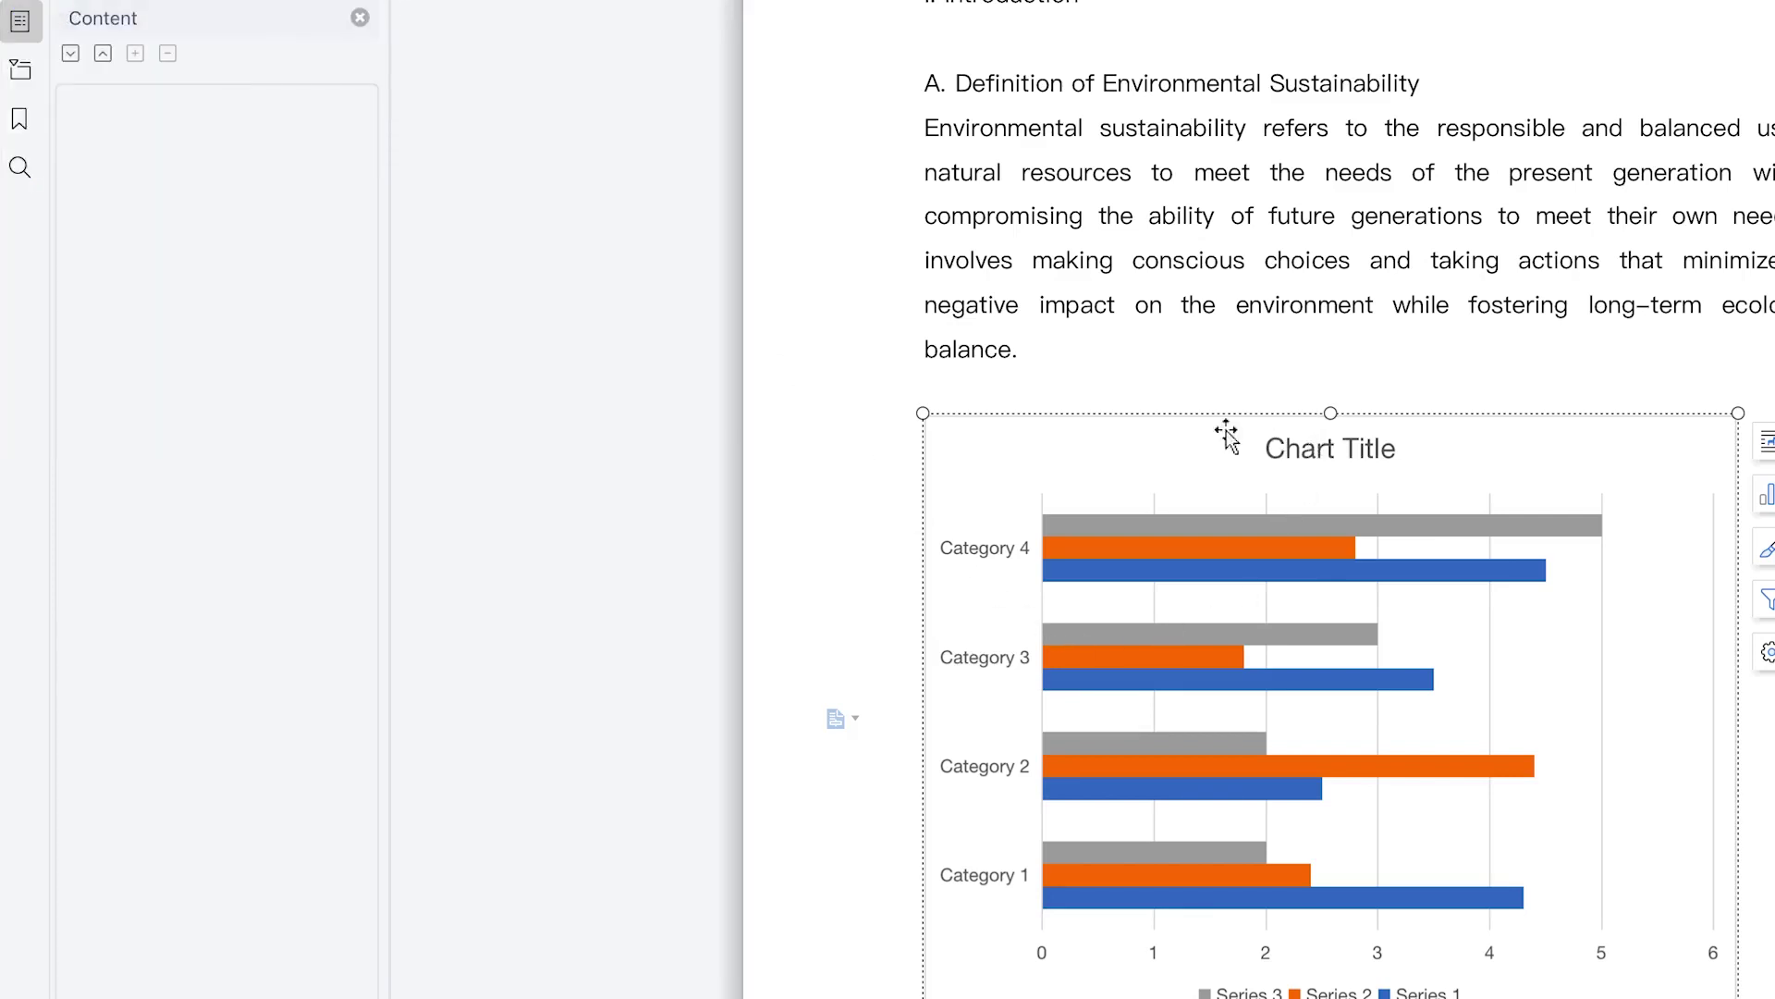
pyautogui.click(83, 4)
pyautogui.moveTo(88, 62)
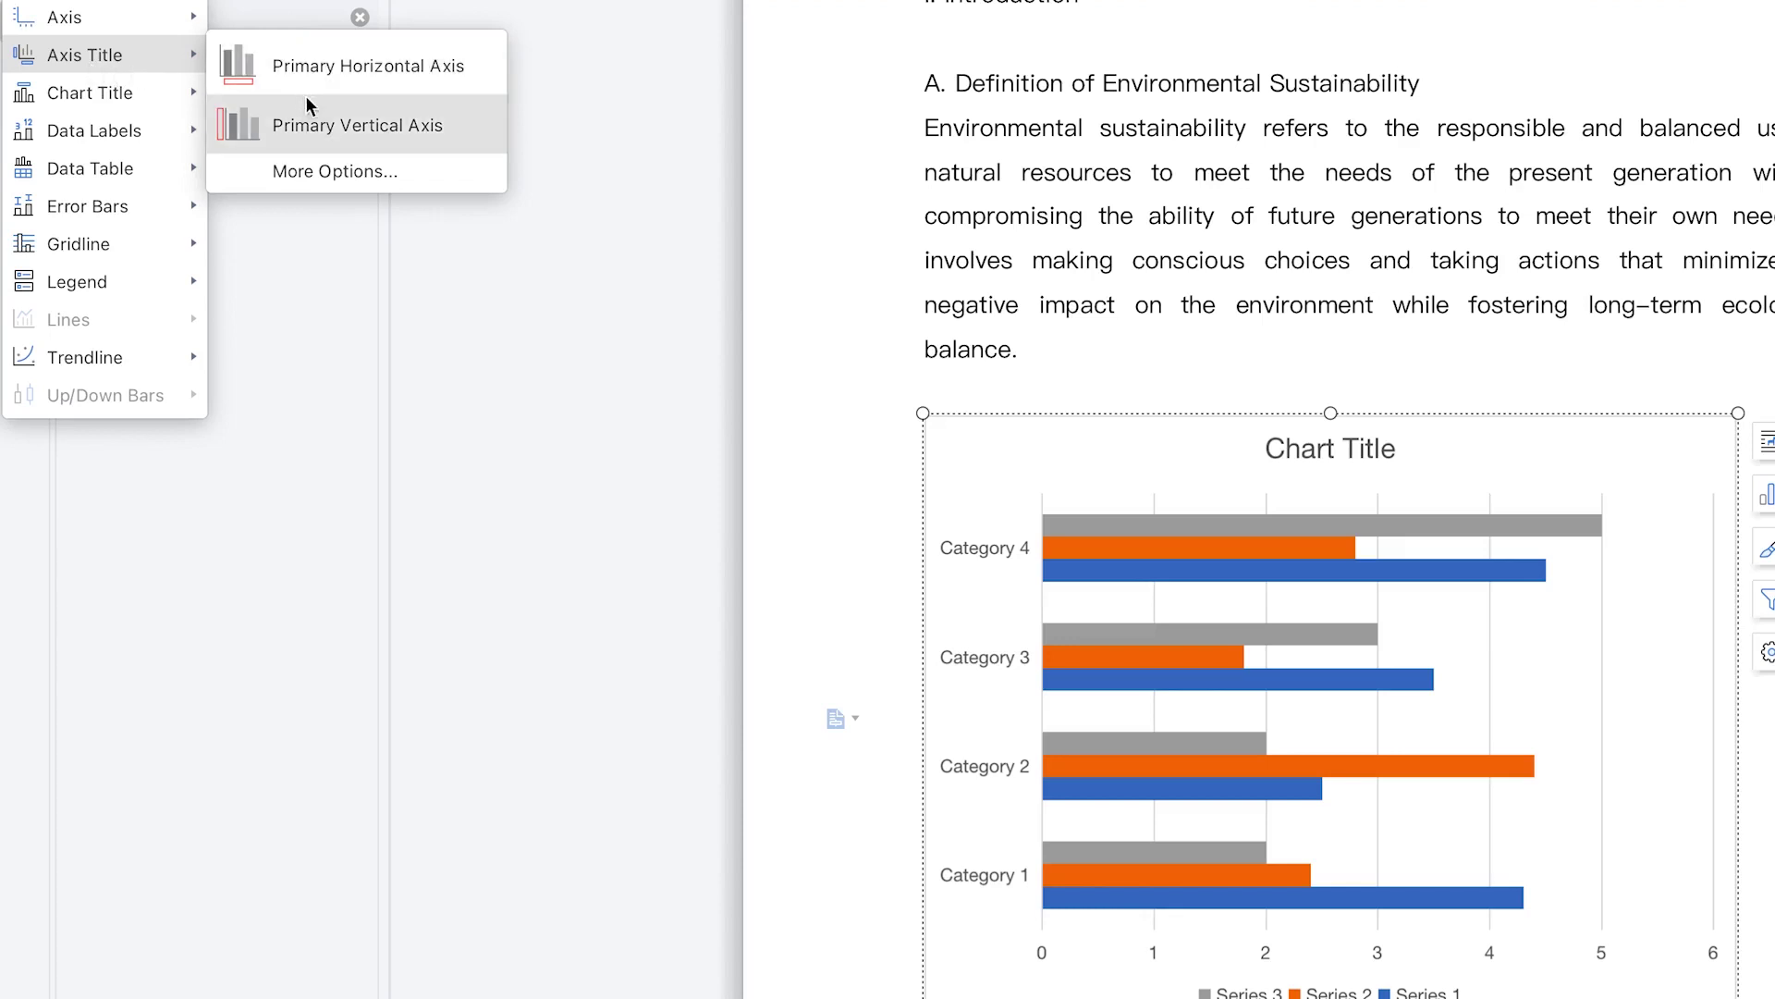
pyautogui.click(353, 59)
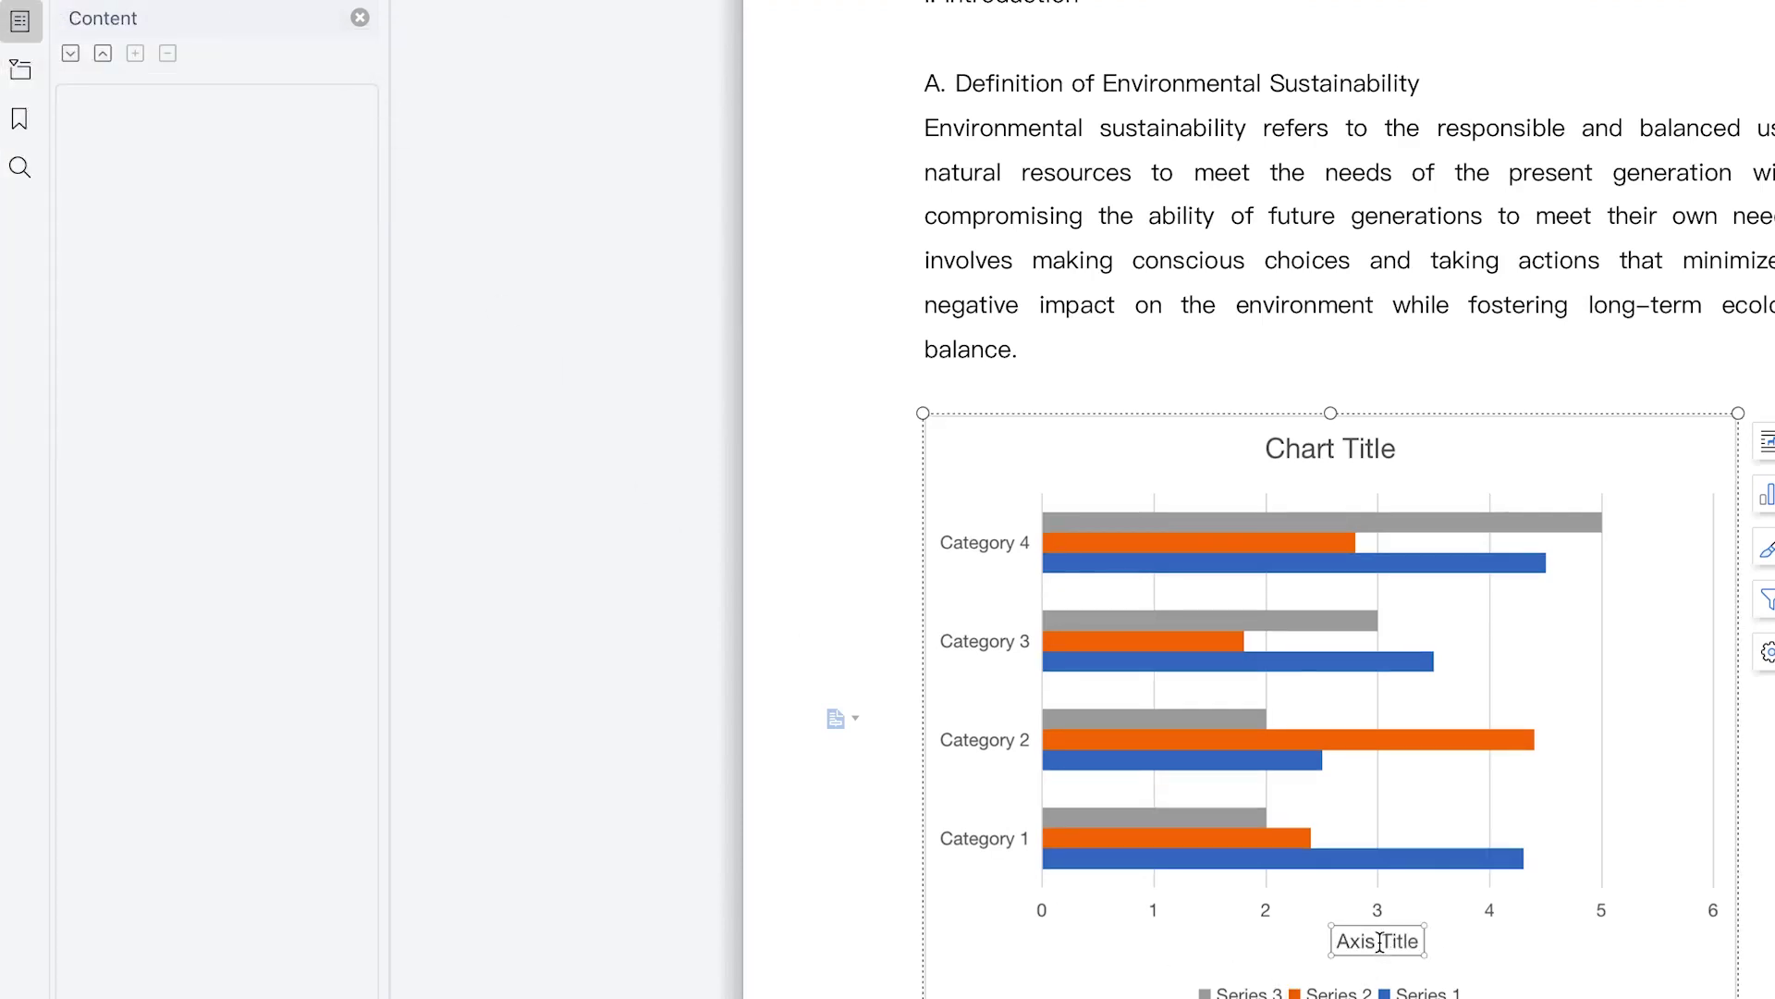
pyautogui.click(65, 15)
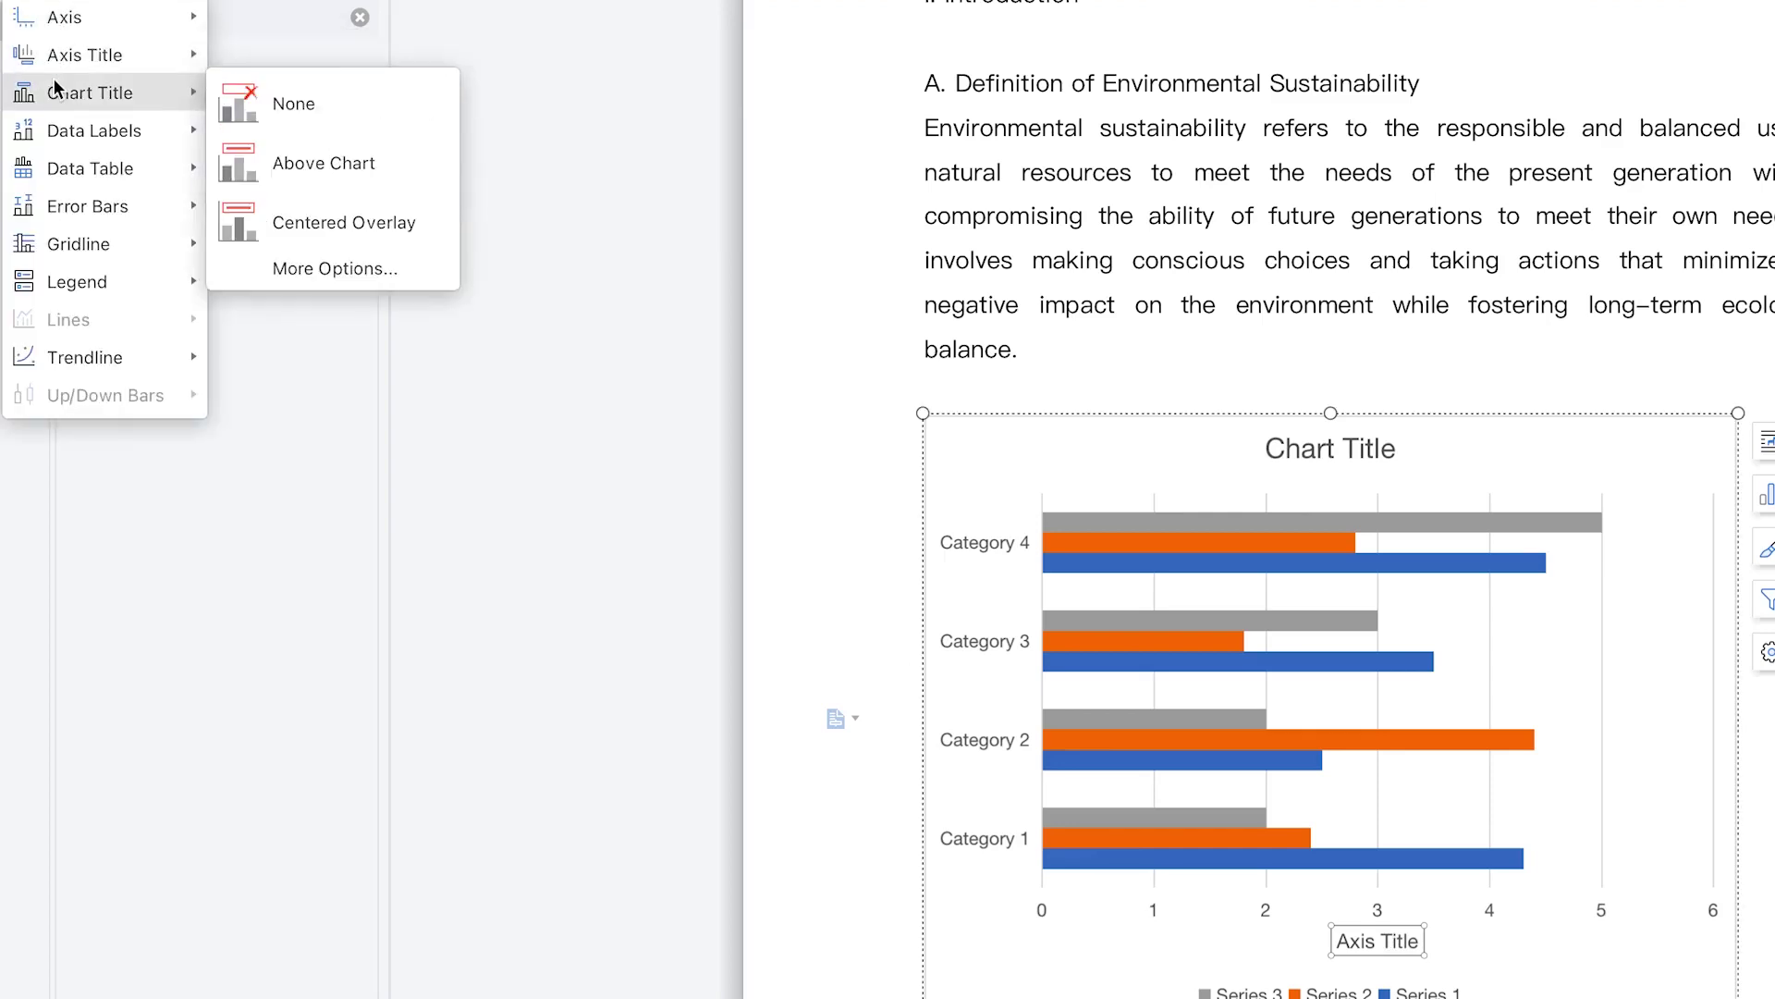
pyautogui.click(319, 130)
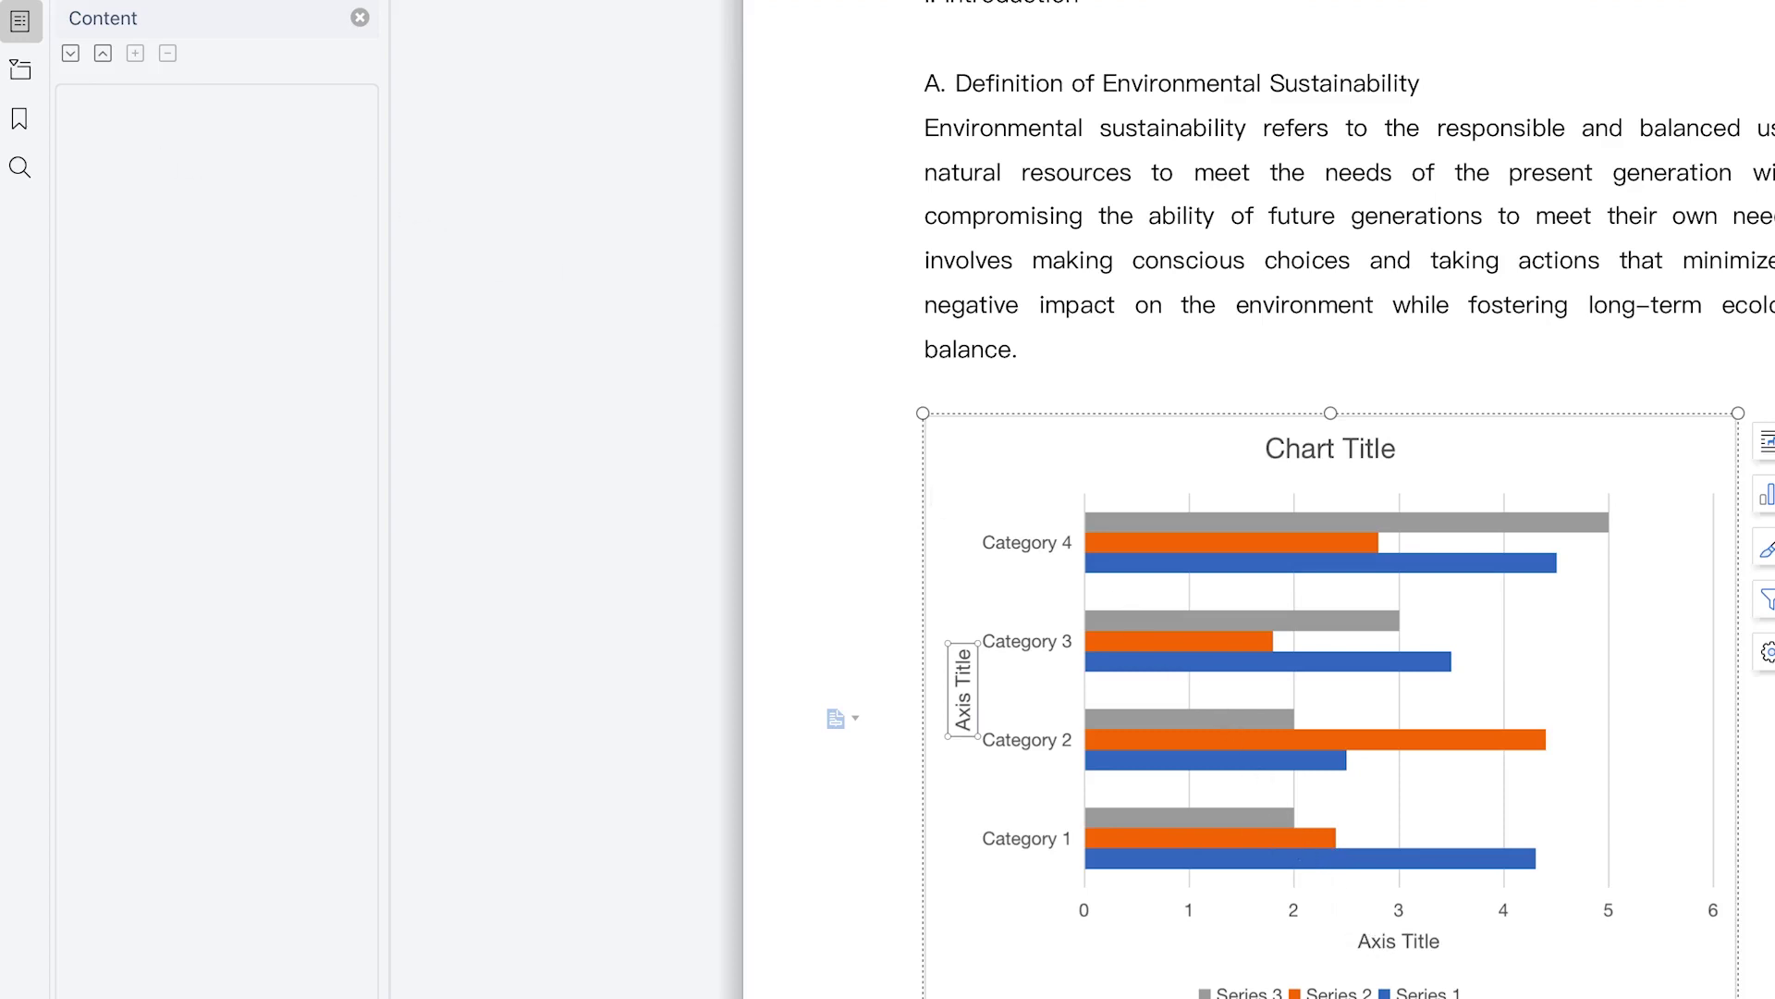
pyautogui.click(27, 0)
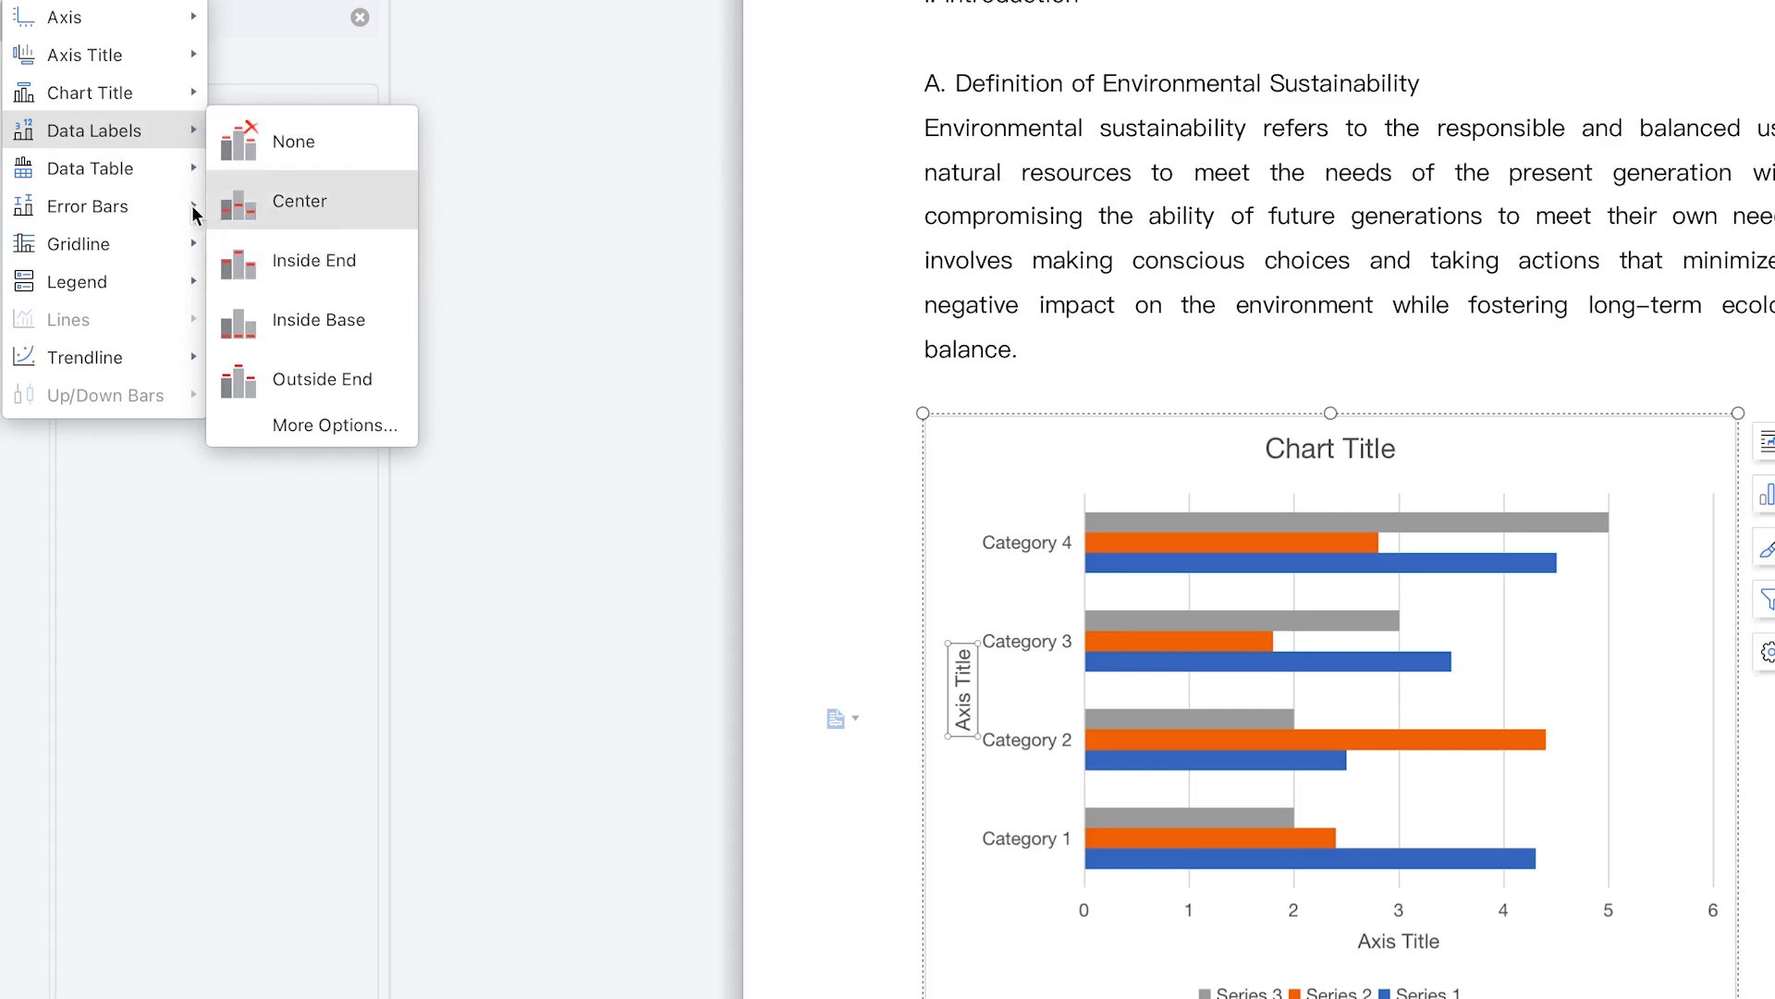
# Place the Series 1–3 legend on the right side of the bar chart.
pyautogui.moveTo(194, 206)
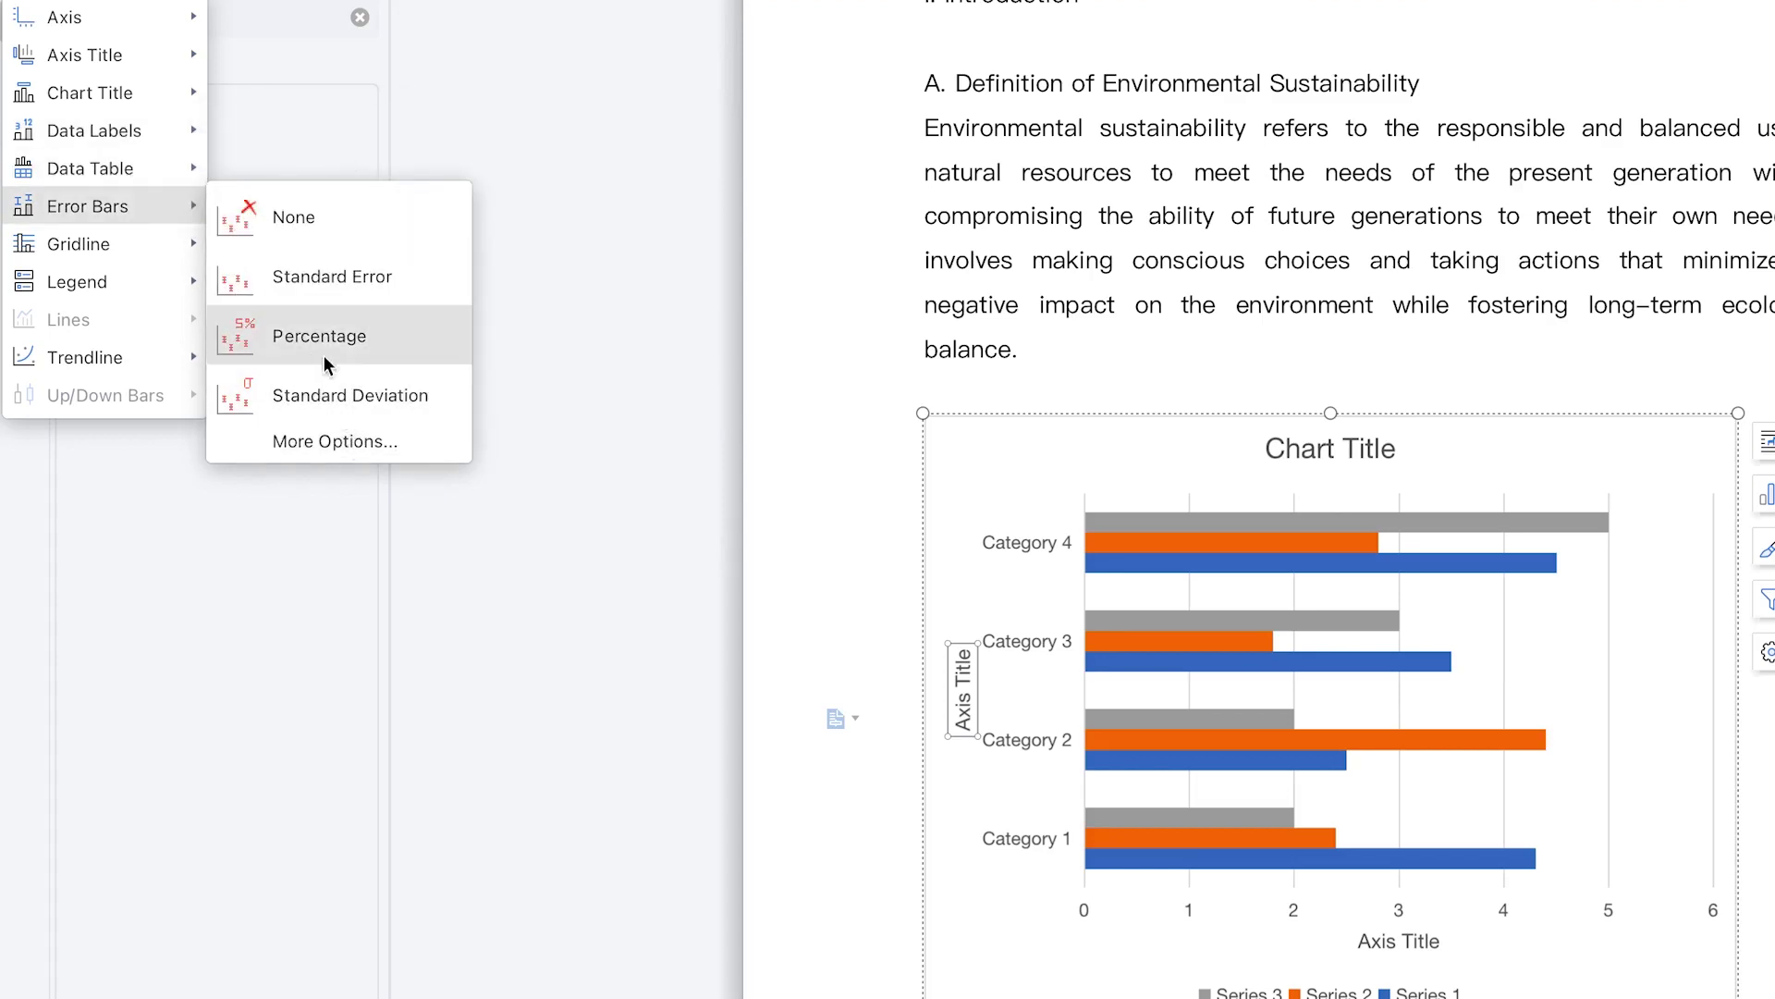
pyautogui.moveTo(141, 174)
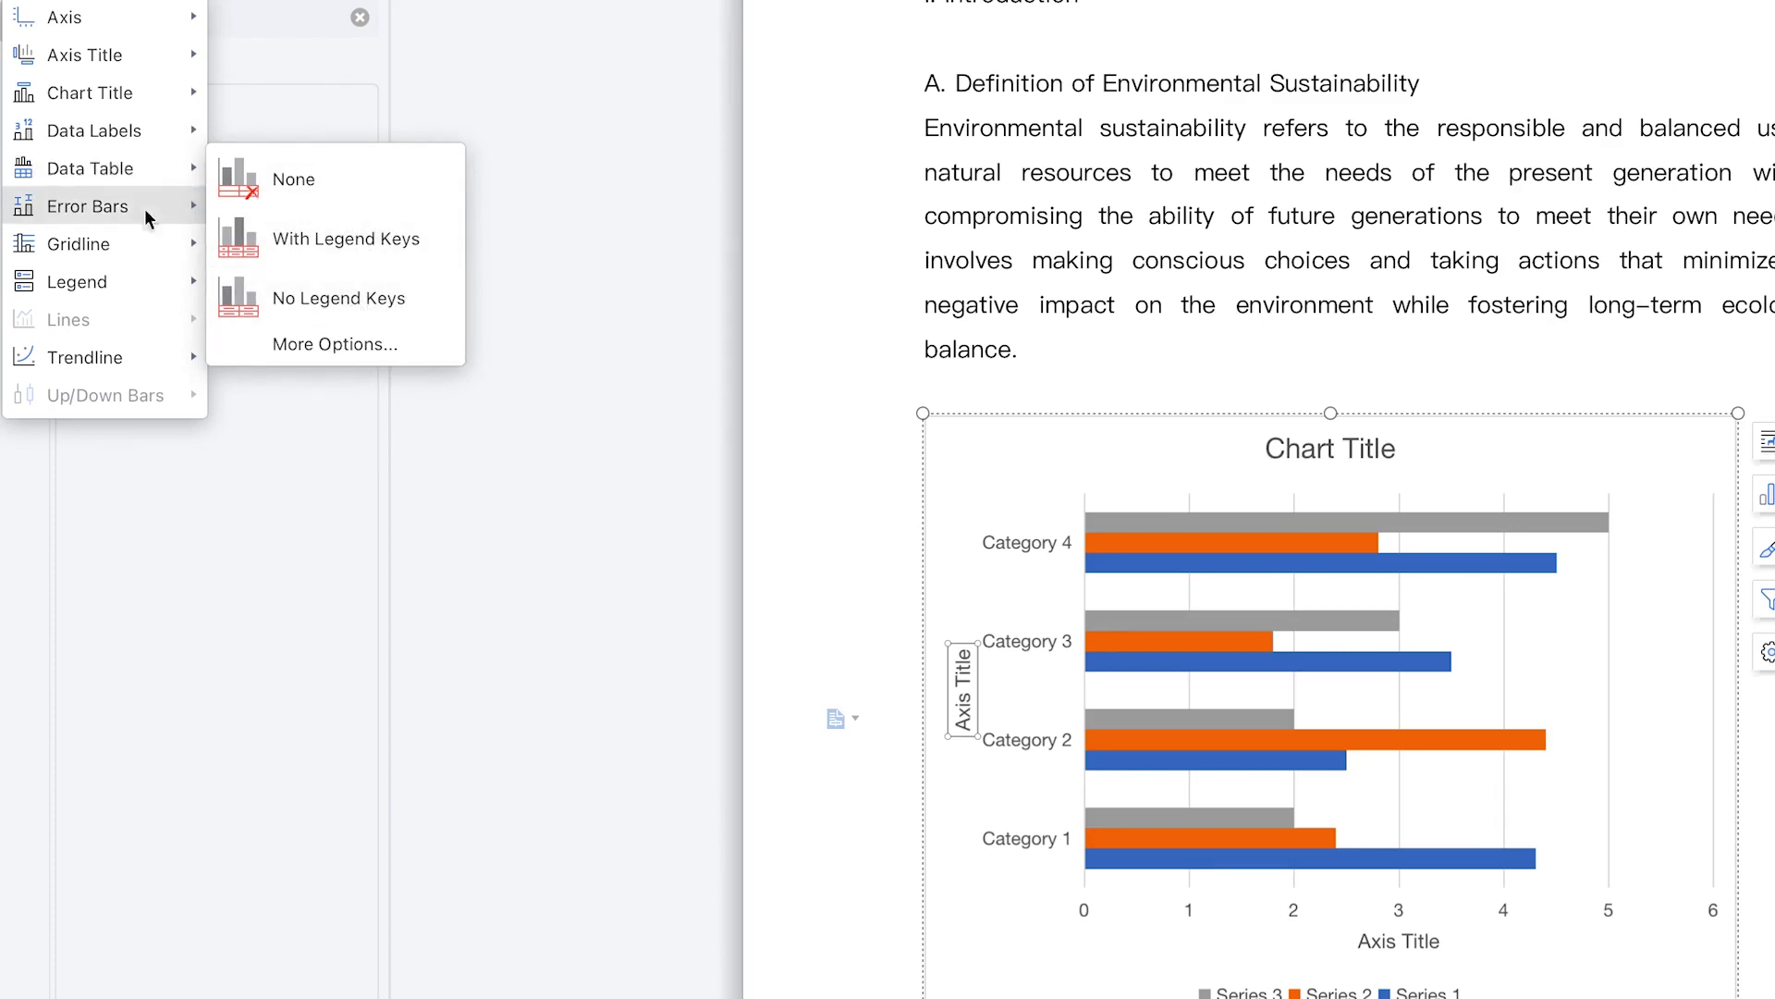
pyautogui.moveTo(124, 208)
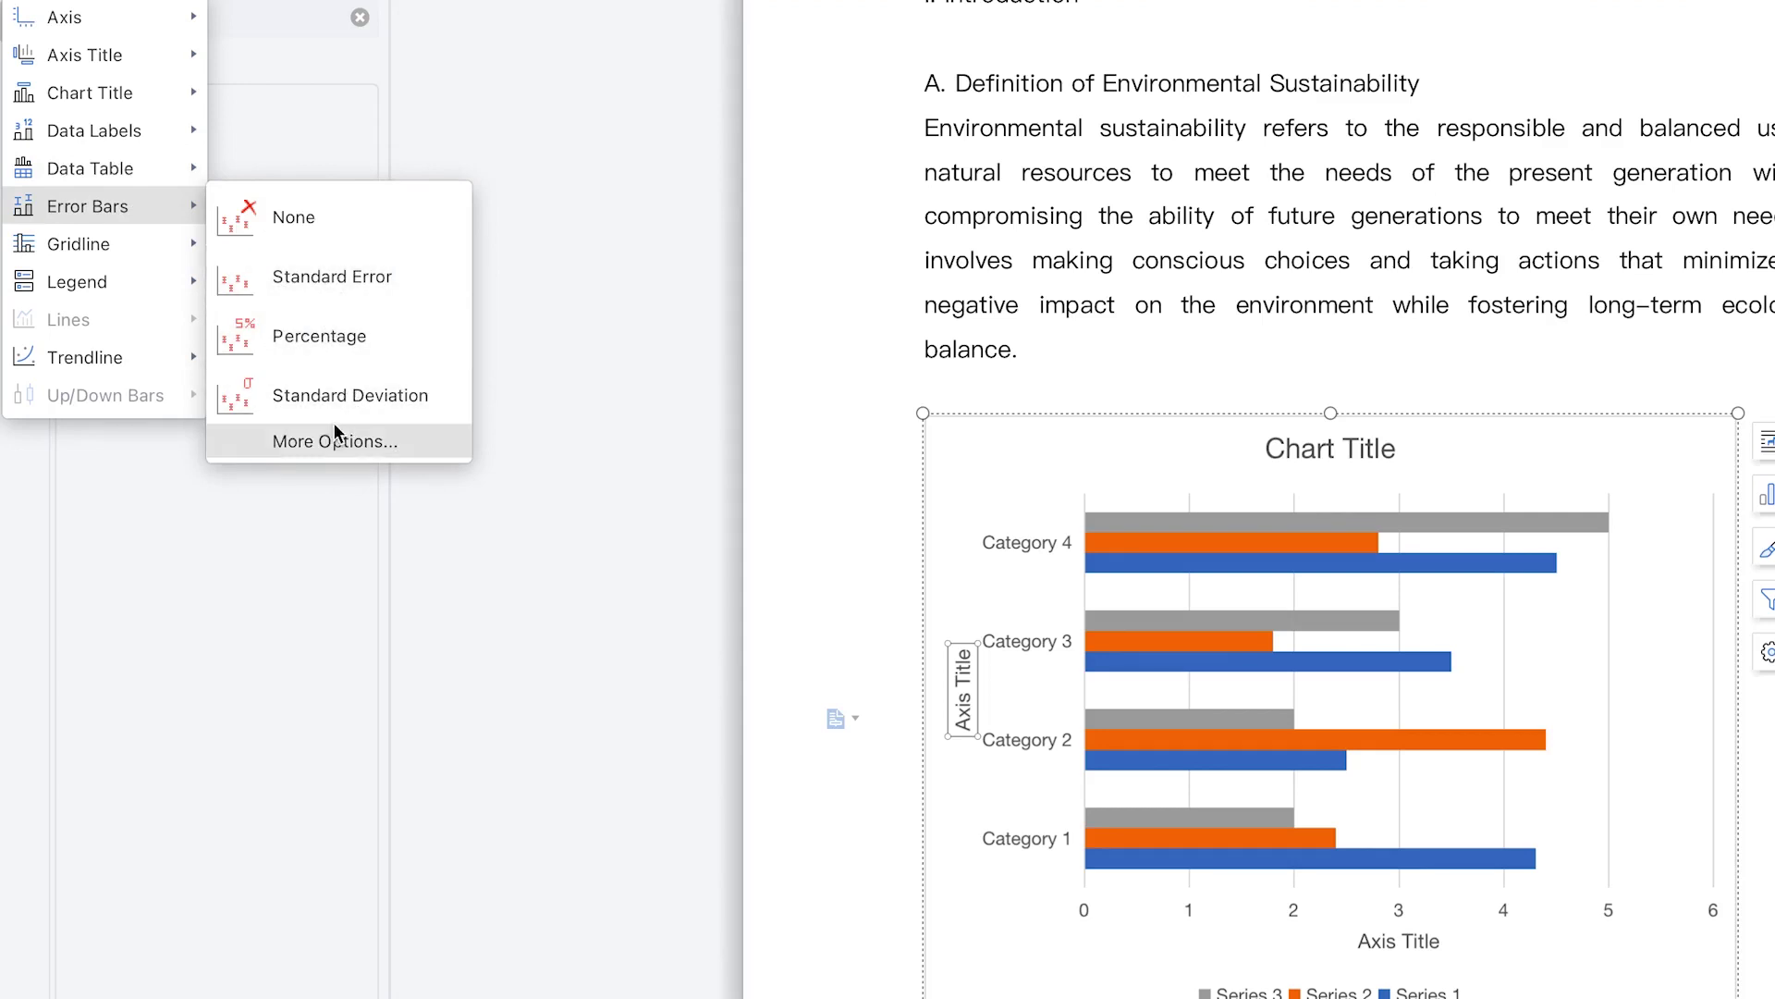
pyautogui.moveTo(102, 251)
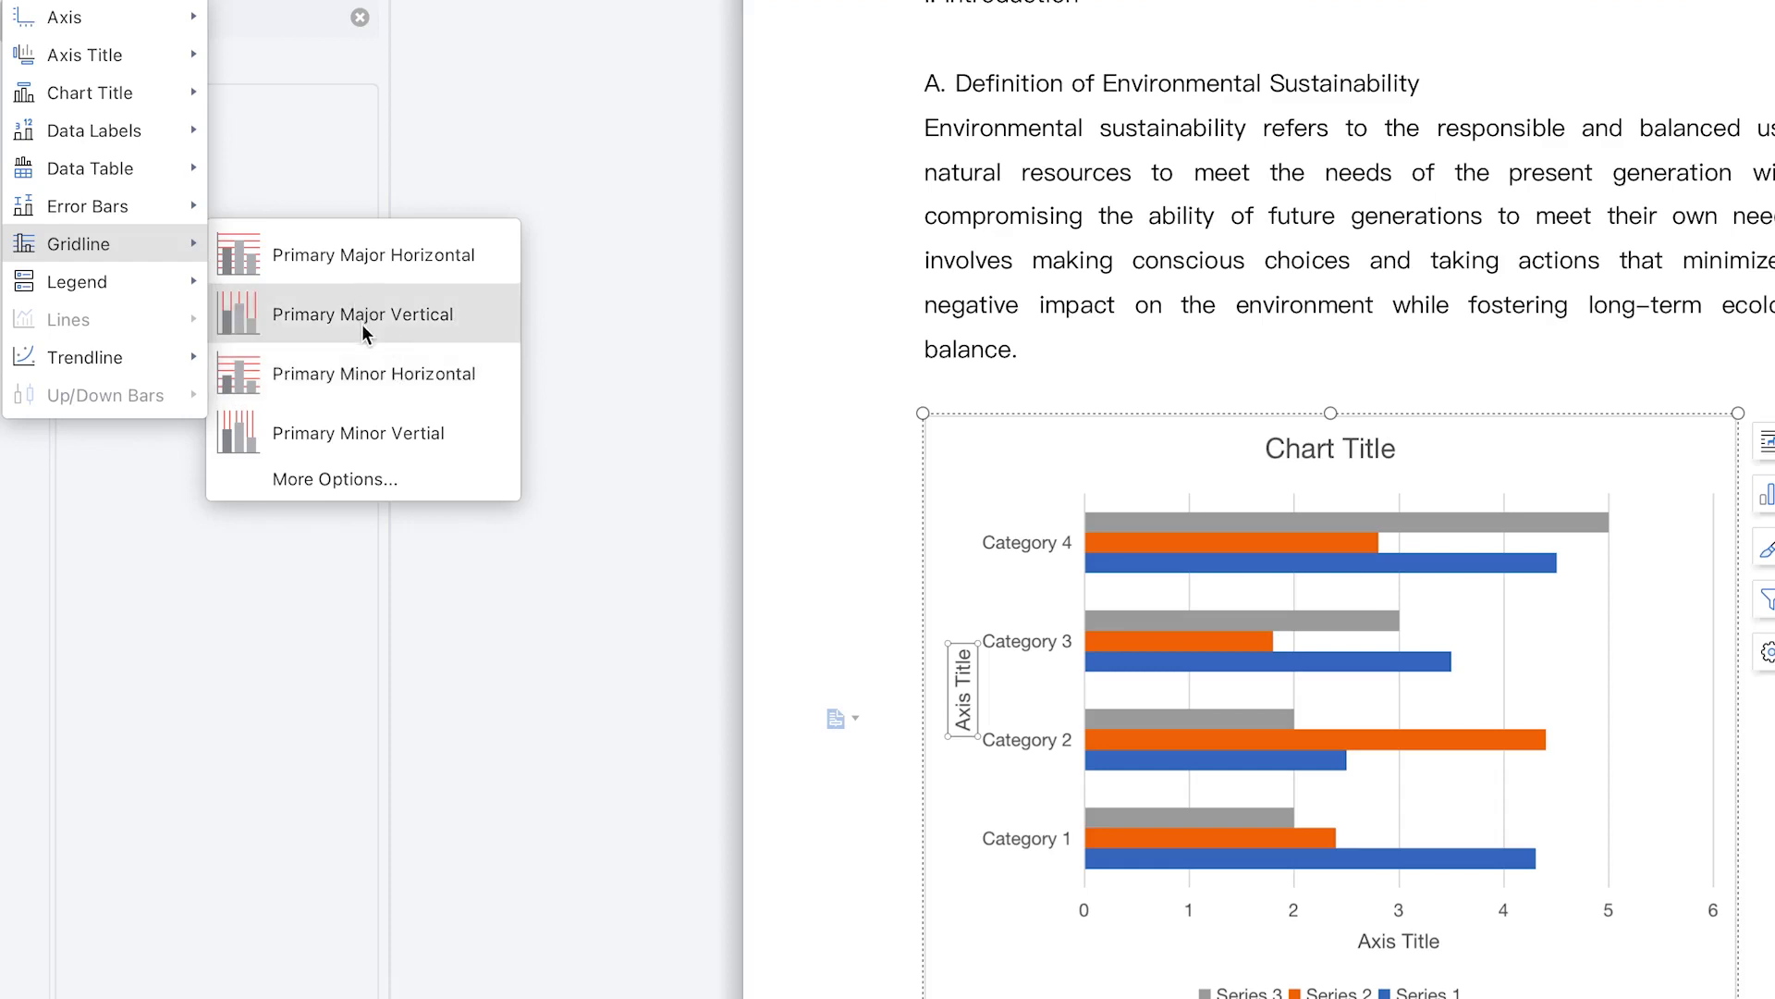
pyautogui.moveTo(131, 290)
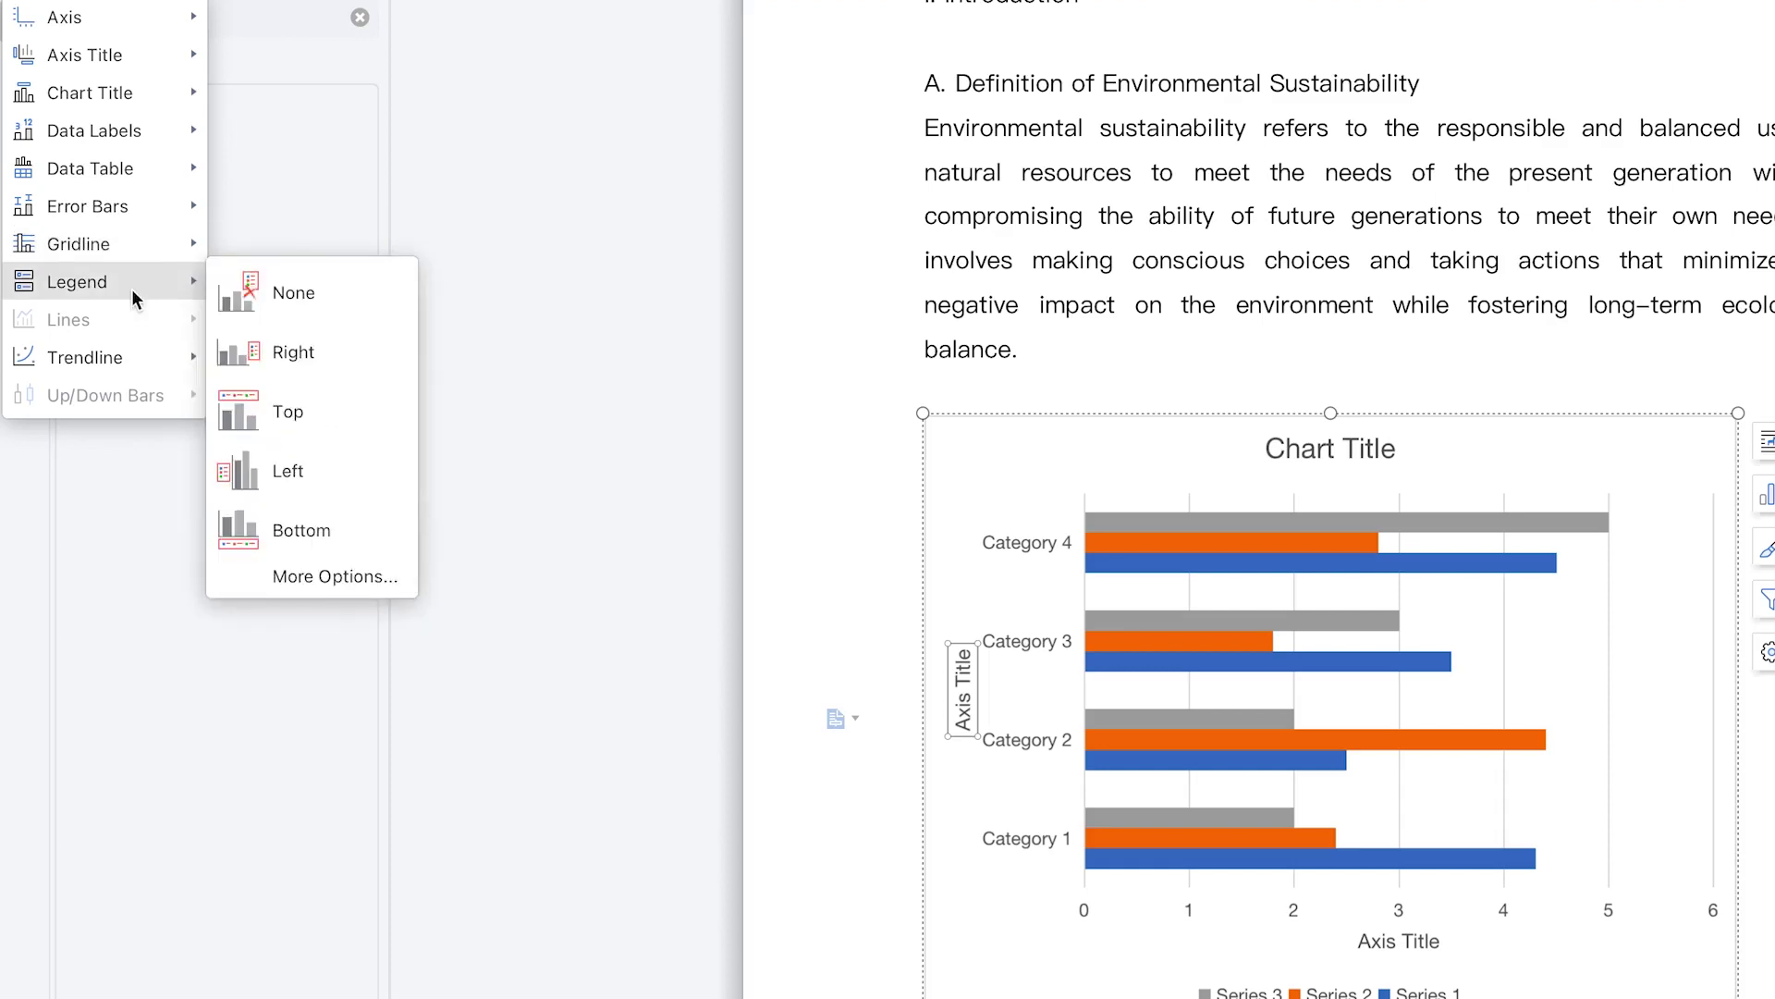
pyautogui.click(309, 357)
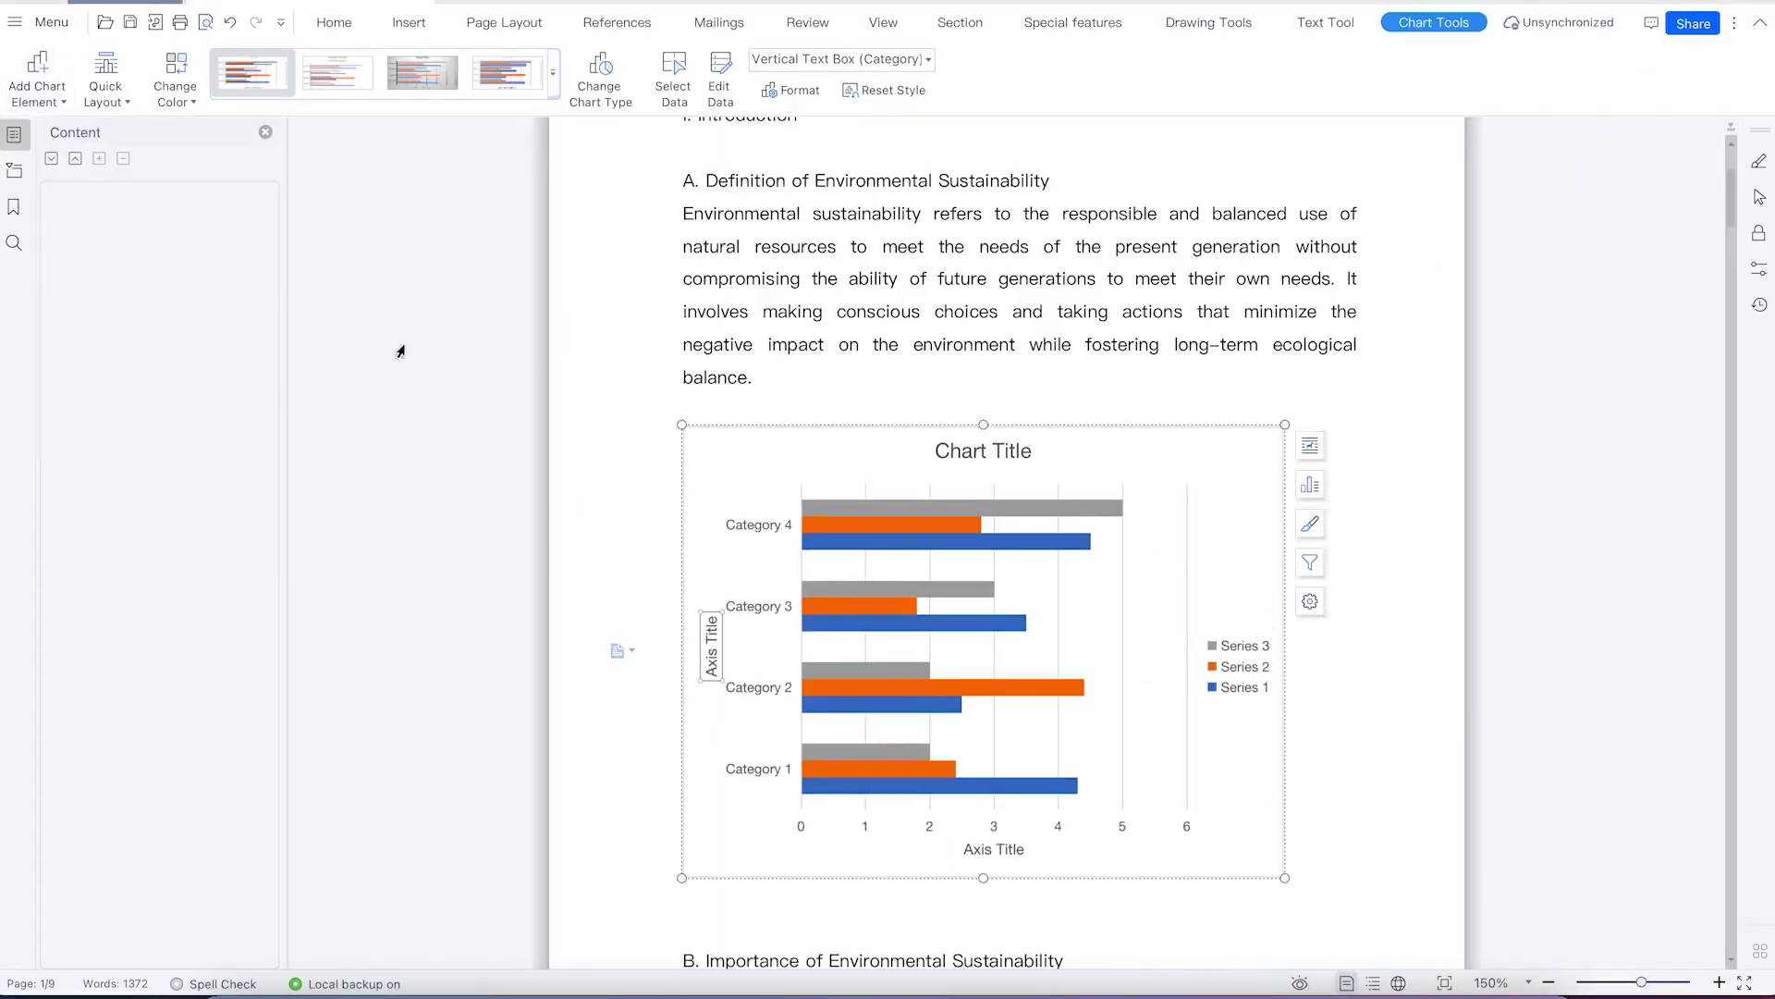
# Move the bar chart's legend back to the bottom.
pyautogui.click(37, 72)
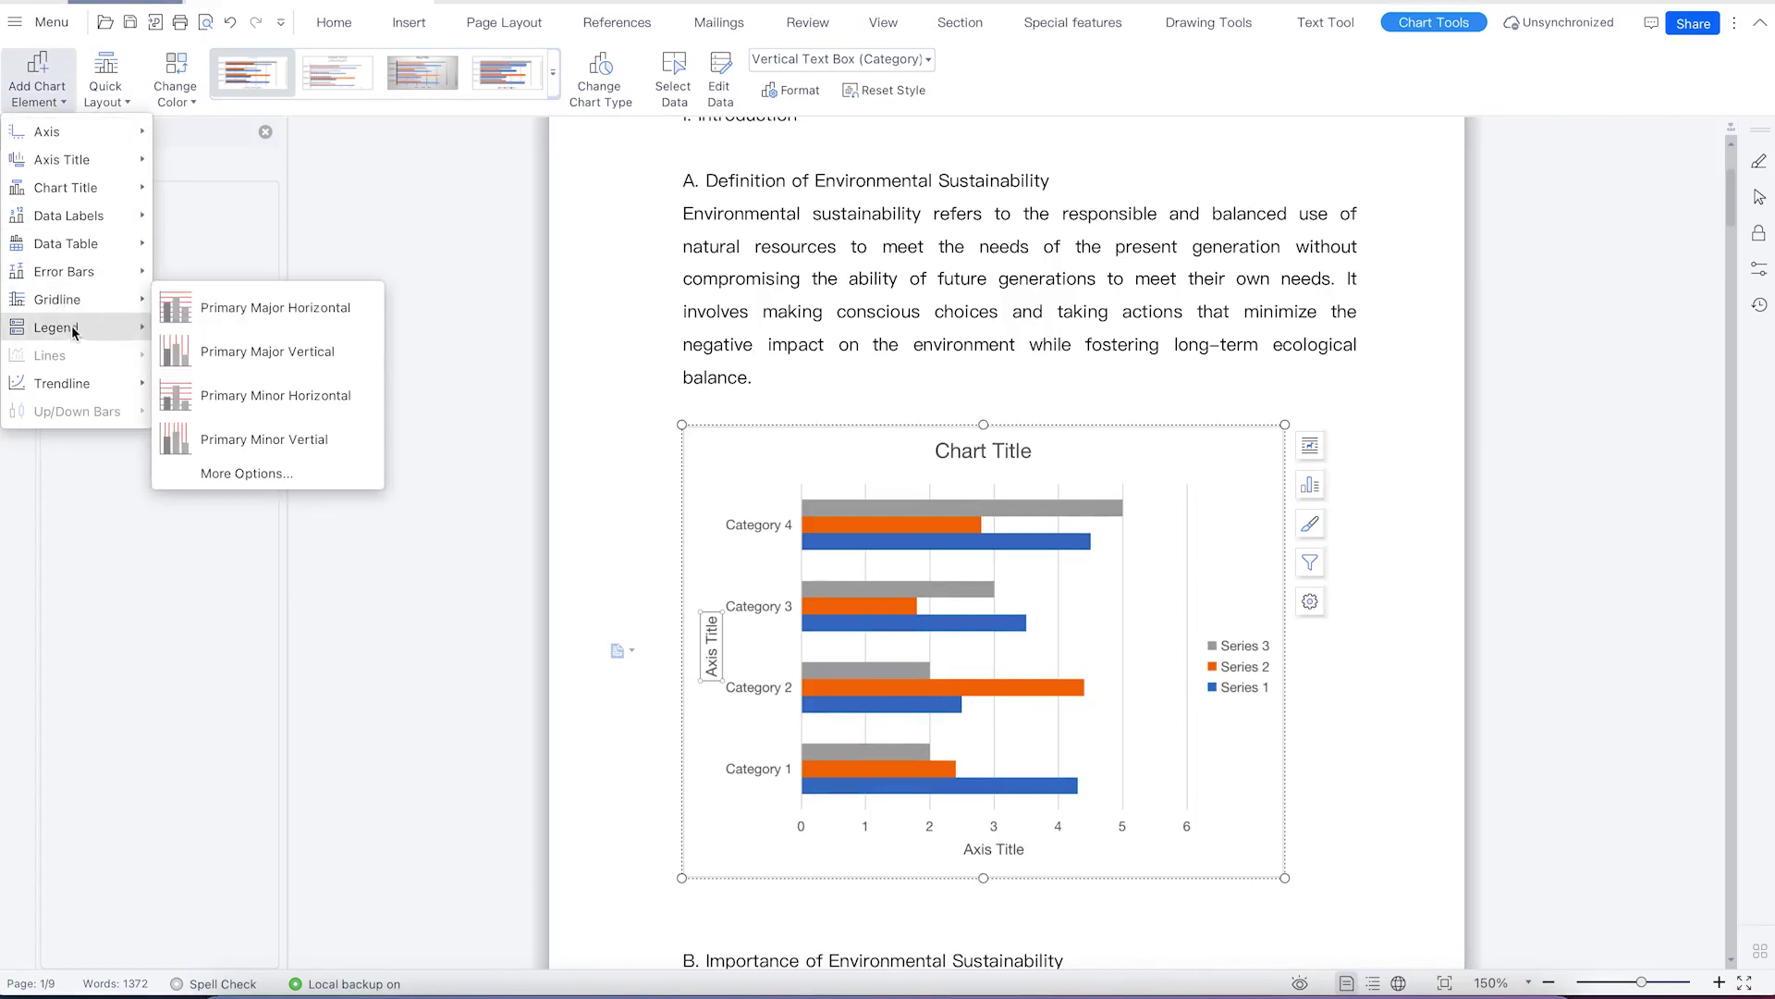
pyautogui.moveTo(93, 330)
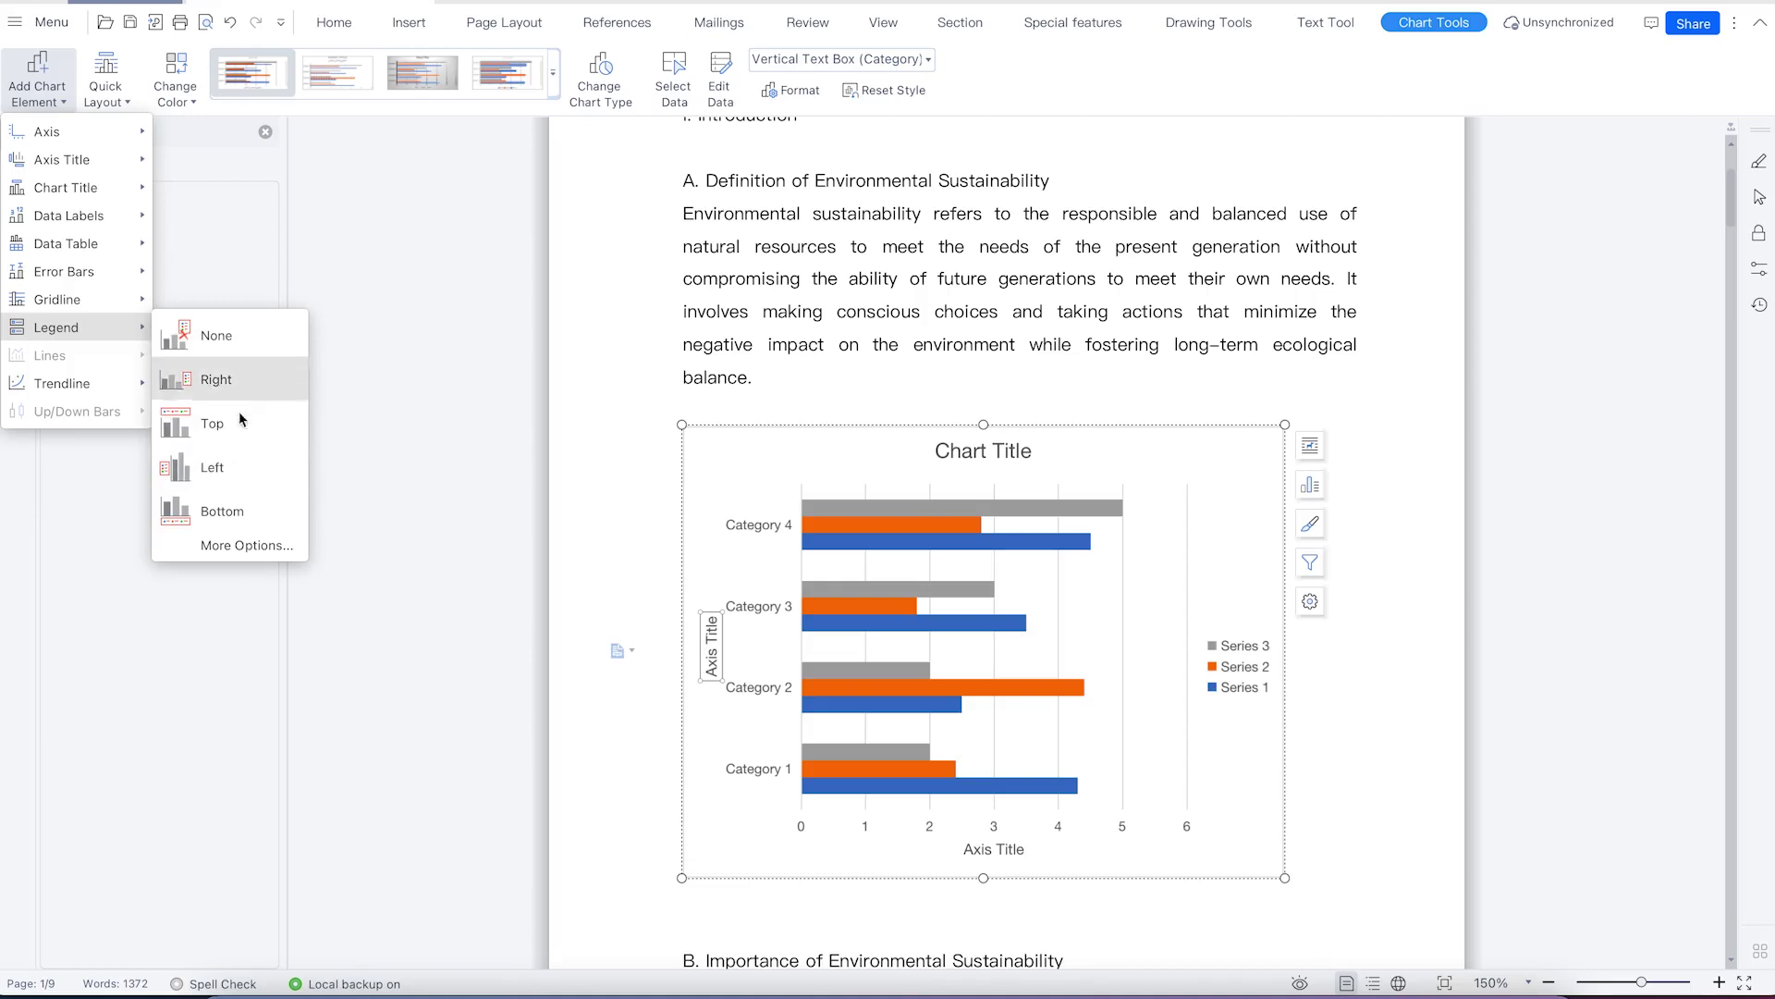
pyautogui.click(237, 507)
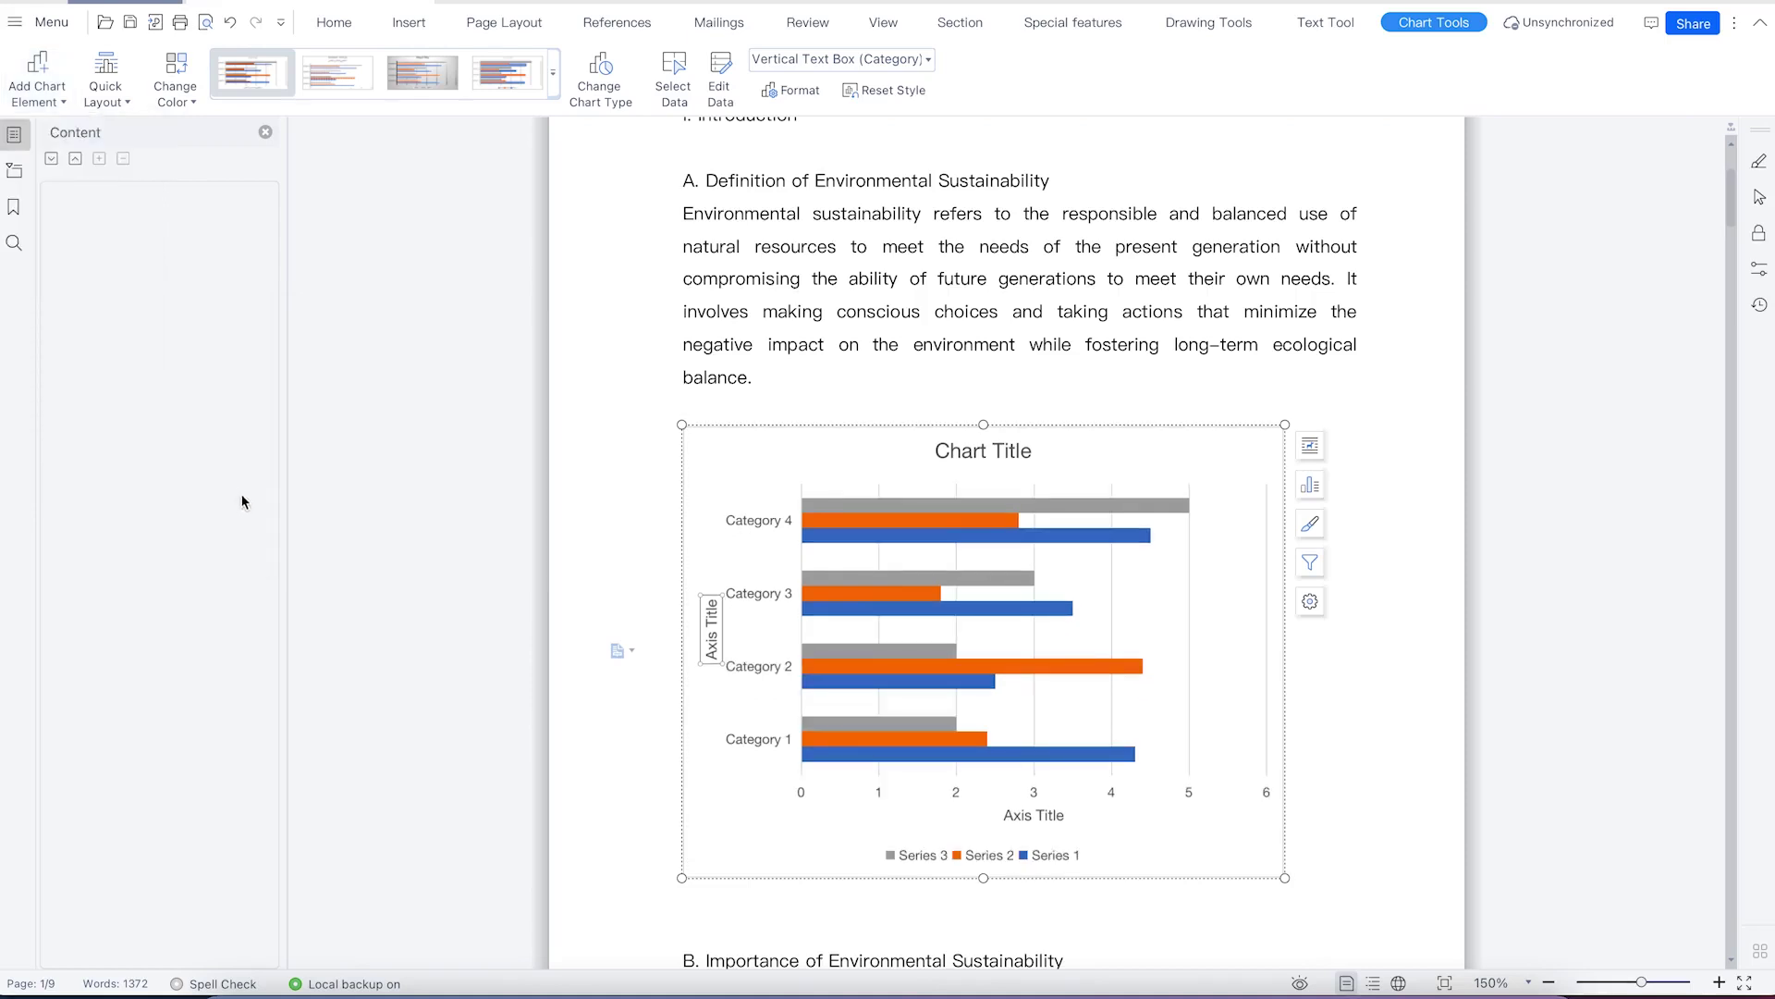
# Check the Trendline options and close them without adding a trendline.
pyautogui.click(42, 88)
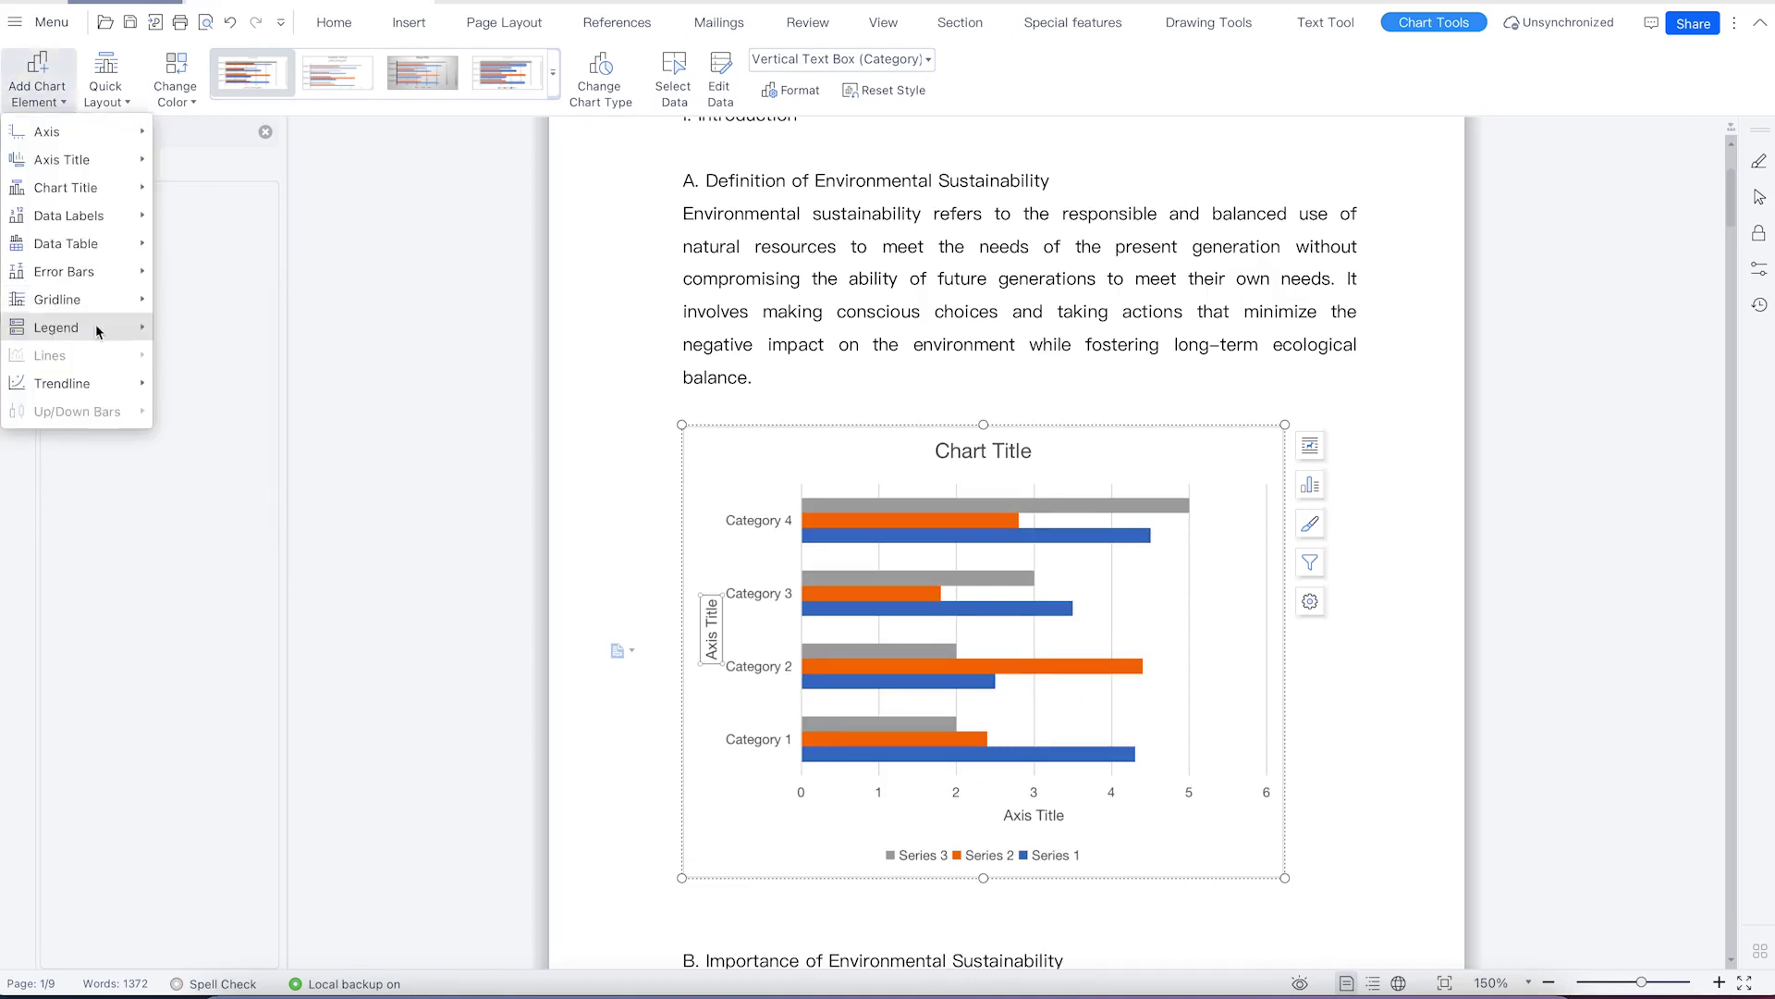
pyautogui.moveTo(100, 385)
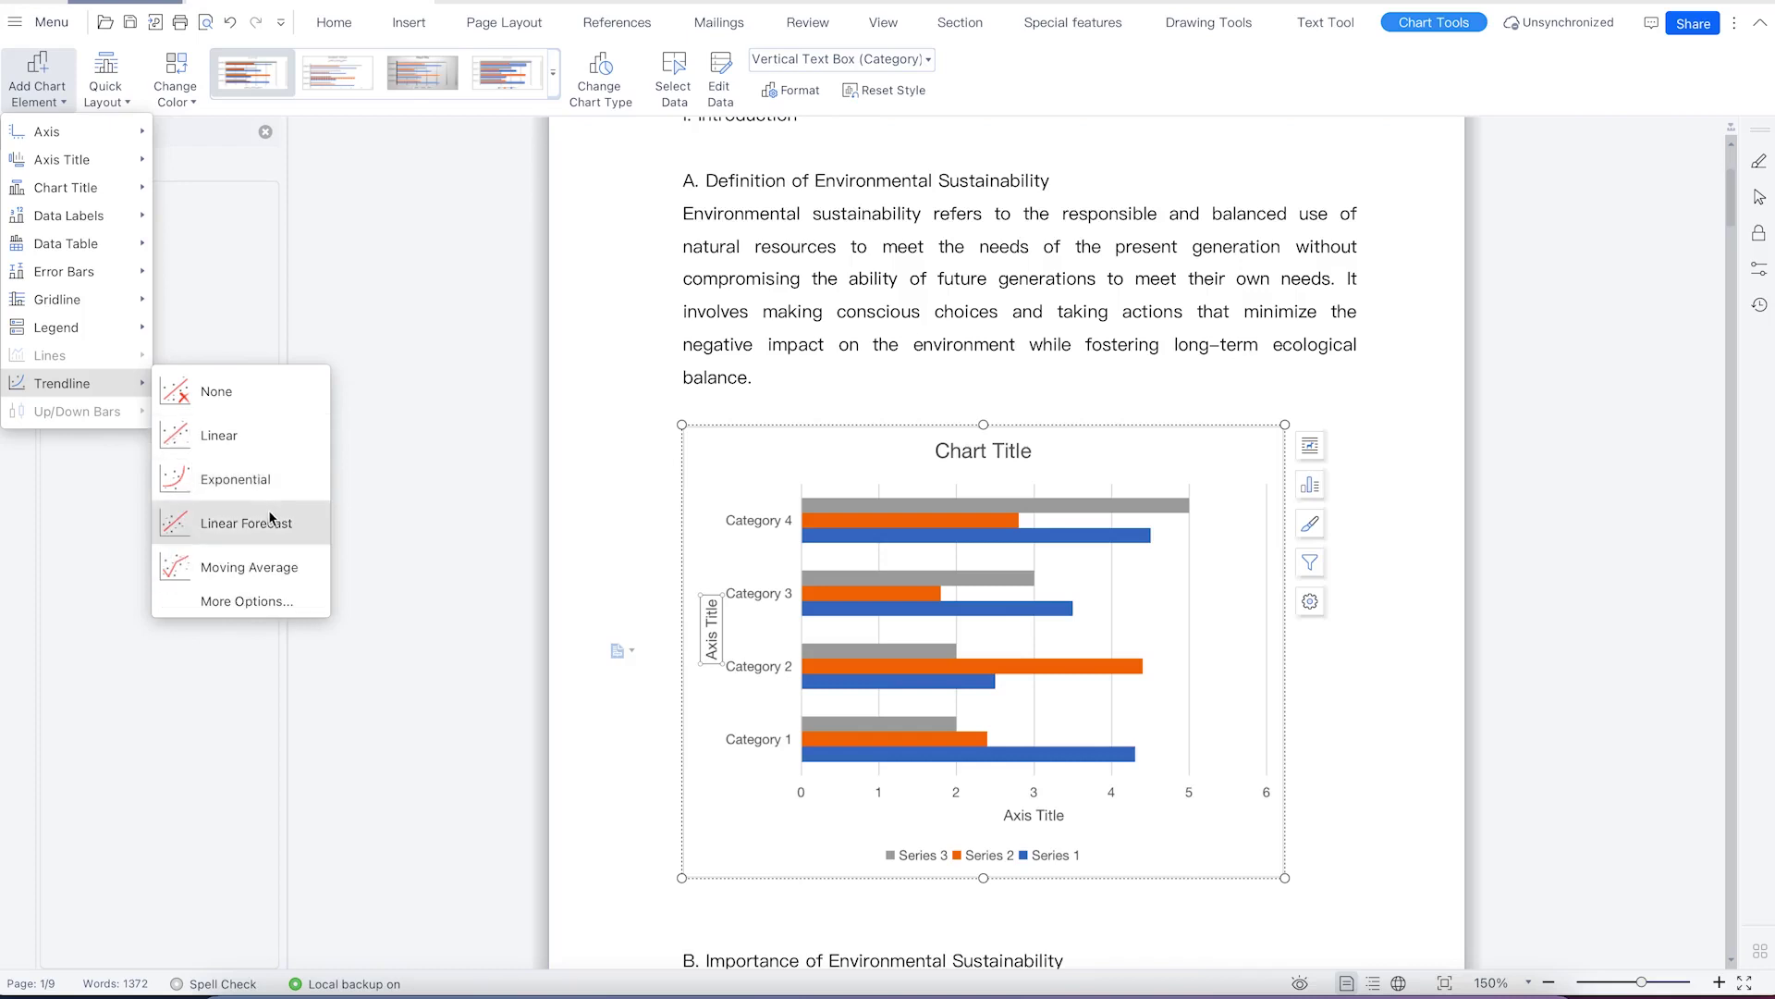
pyautogui.click(405, 304)
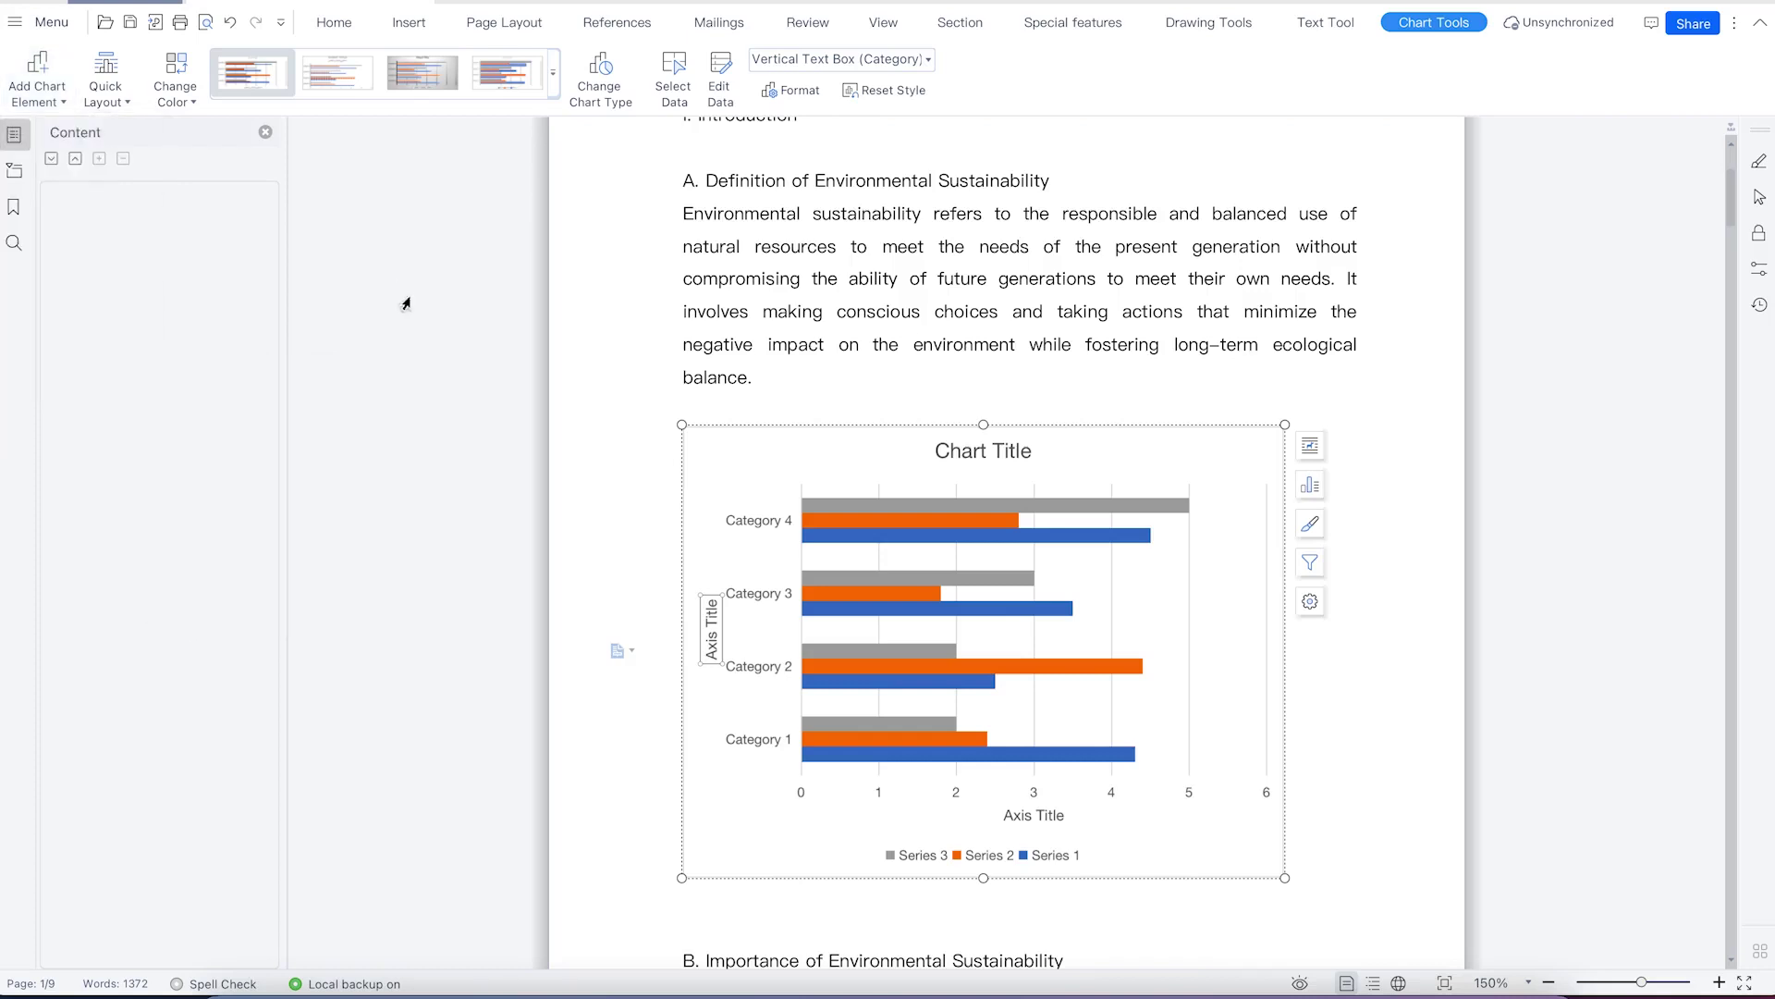
# Apply the third System Style: grey gradient background with value labels on every bar.
pyautogui.click(129, 100)
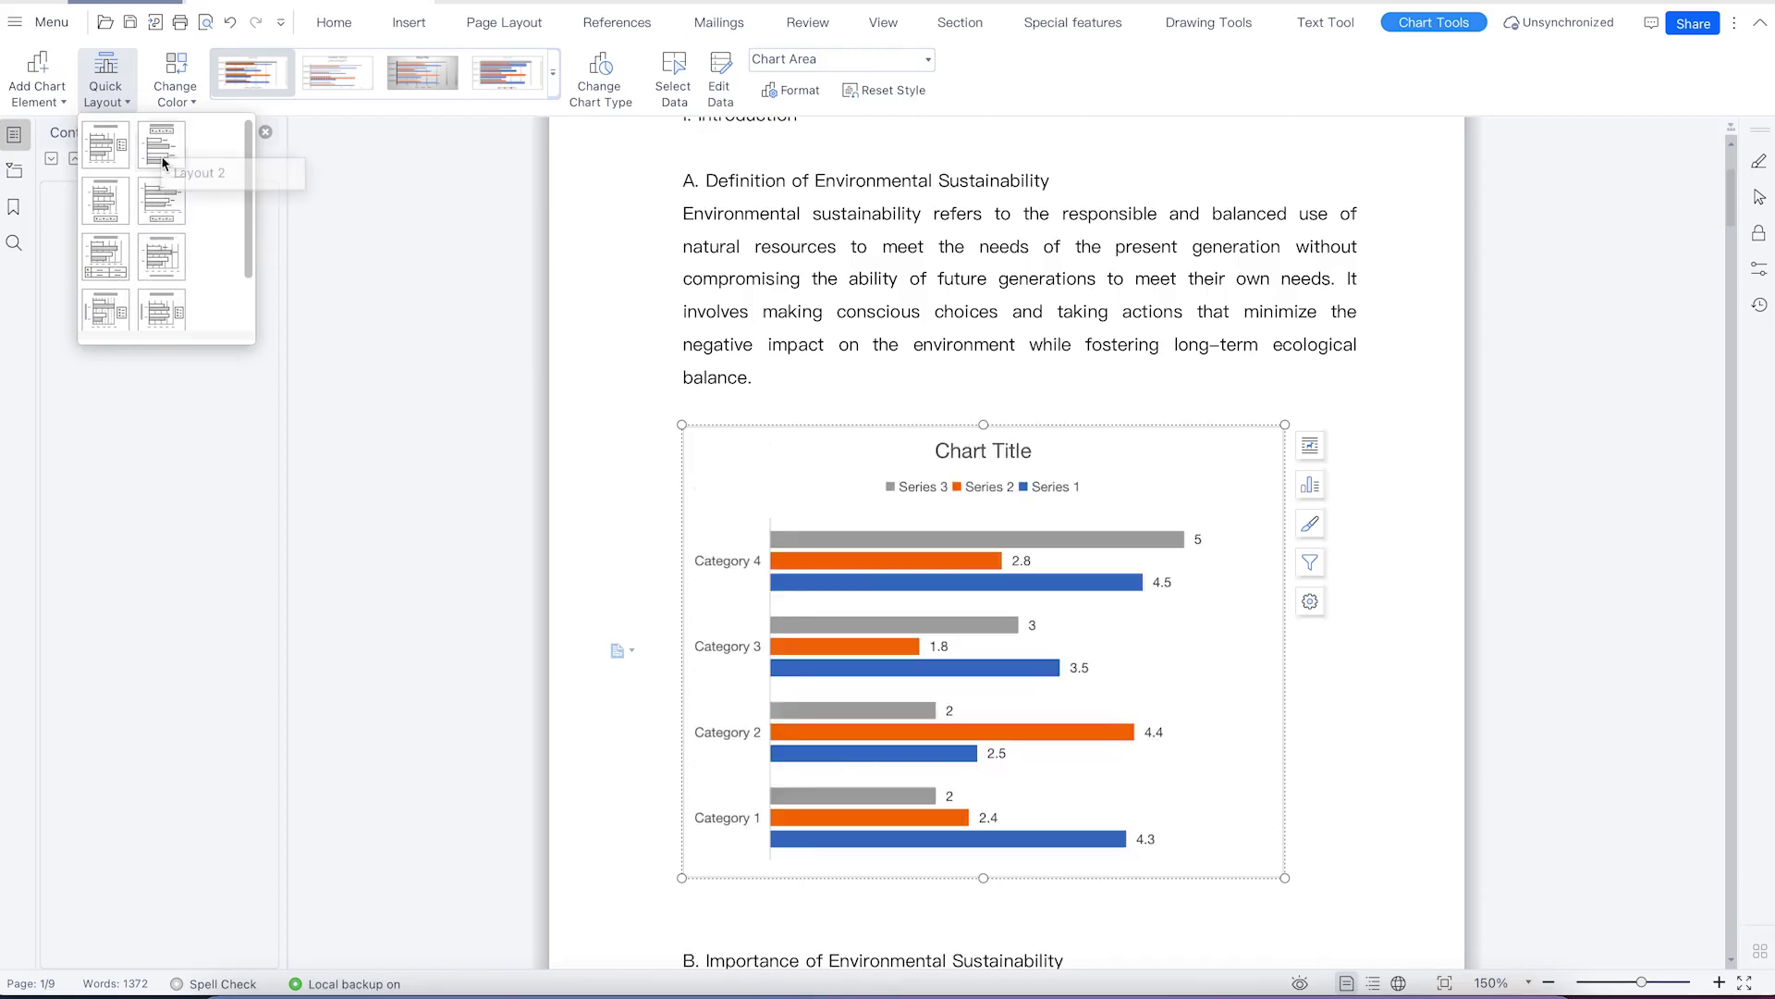
pyautogui.click(552, 78)
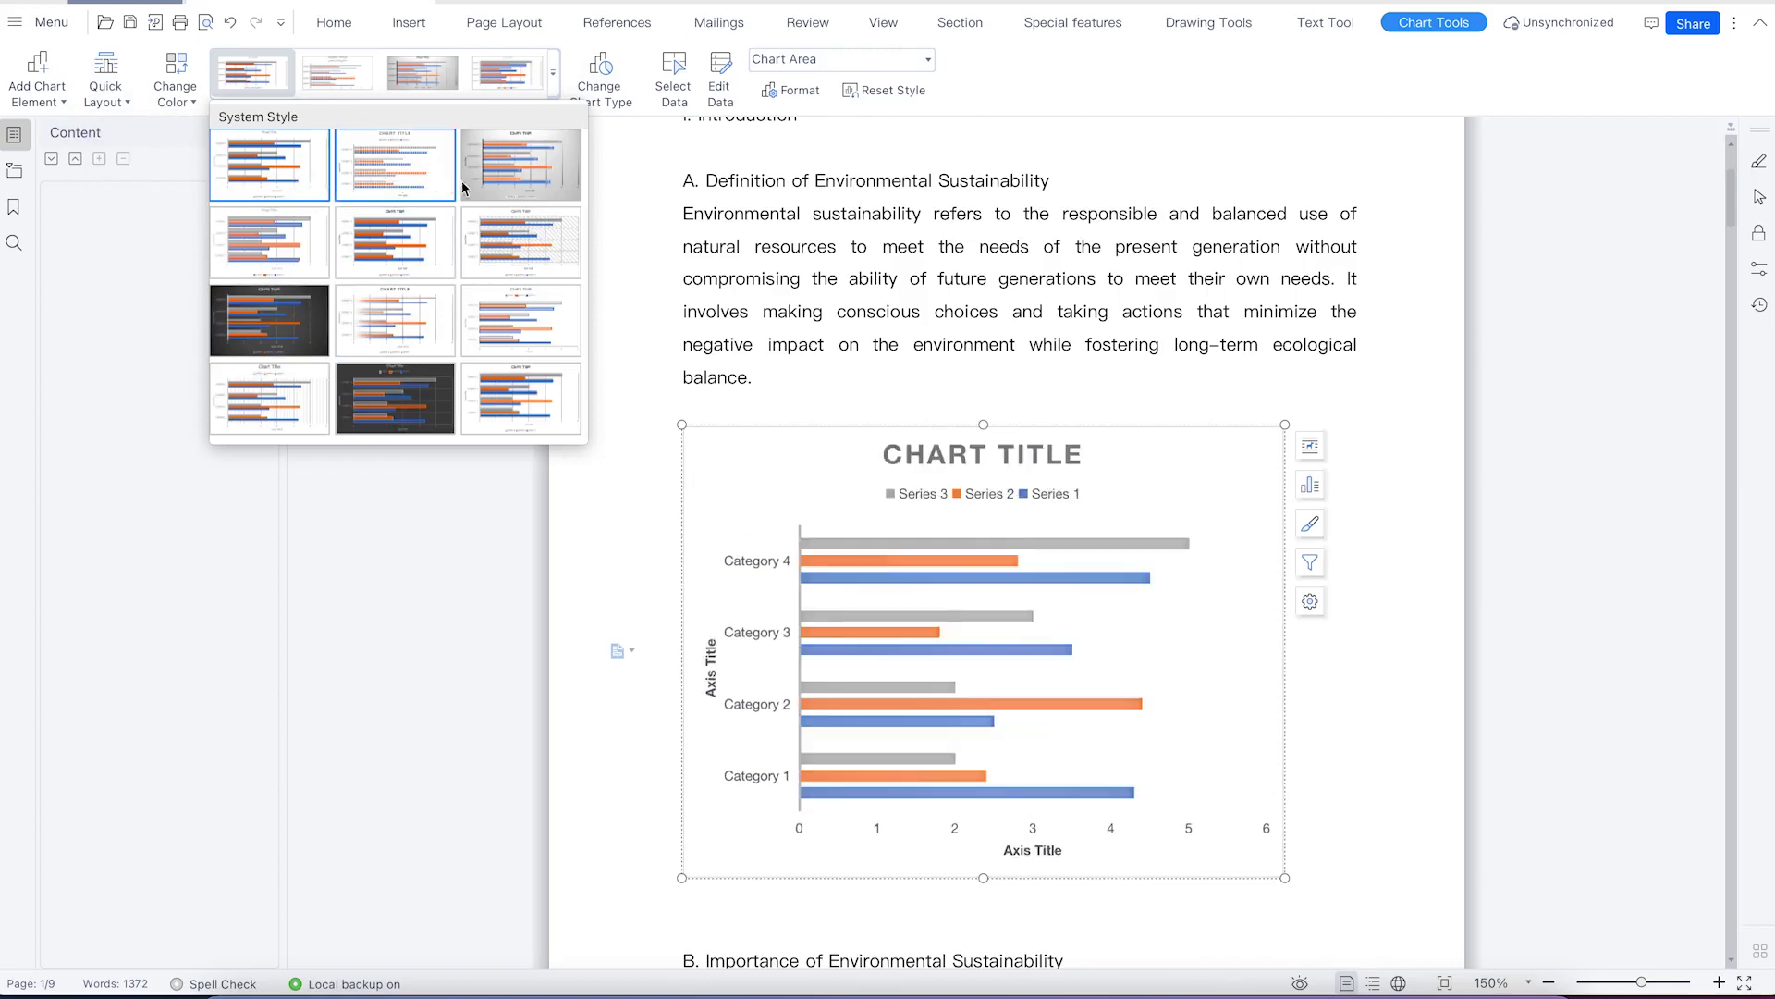
pyautogui.click(519, 189)
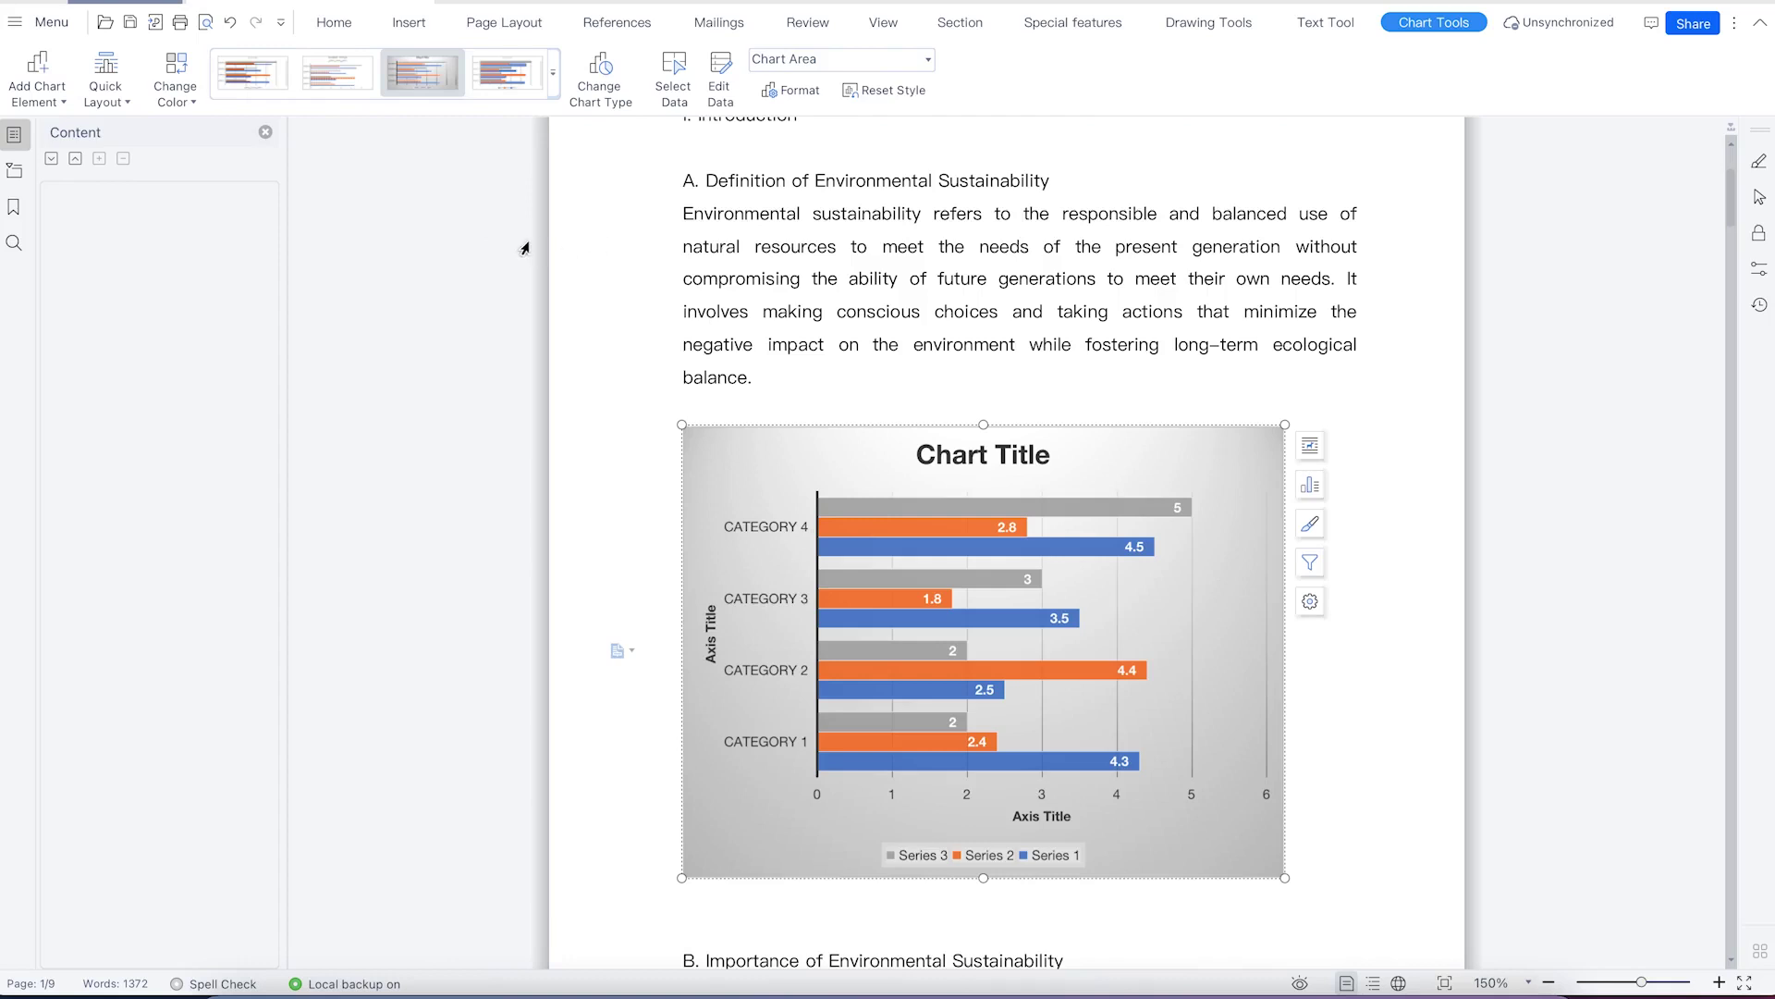
# Open the bar chart's source data for editing in Chart in Wps.xlsx.
pyautogui.click(582, 86)
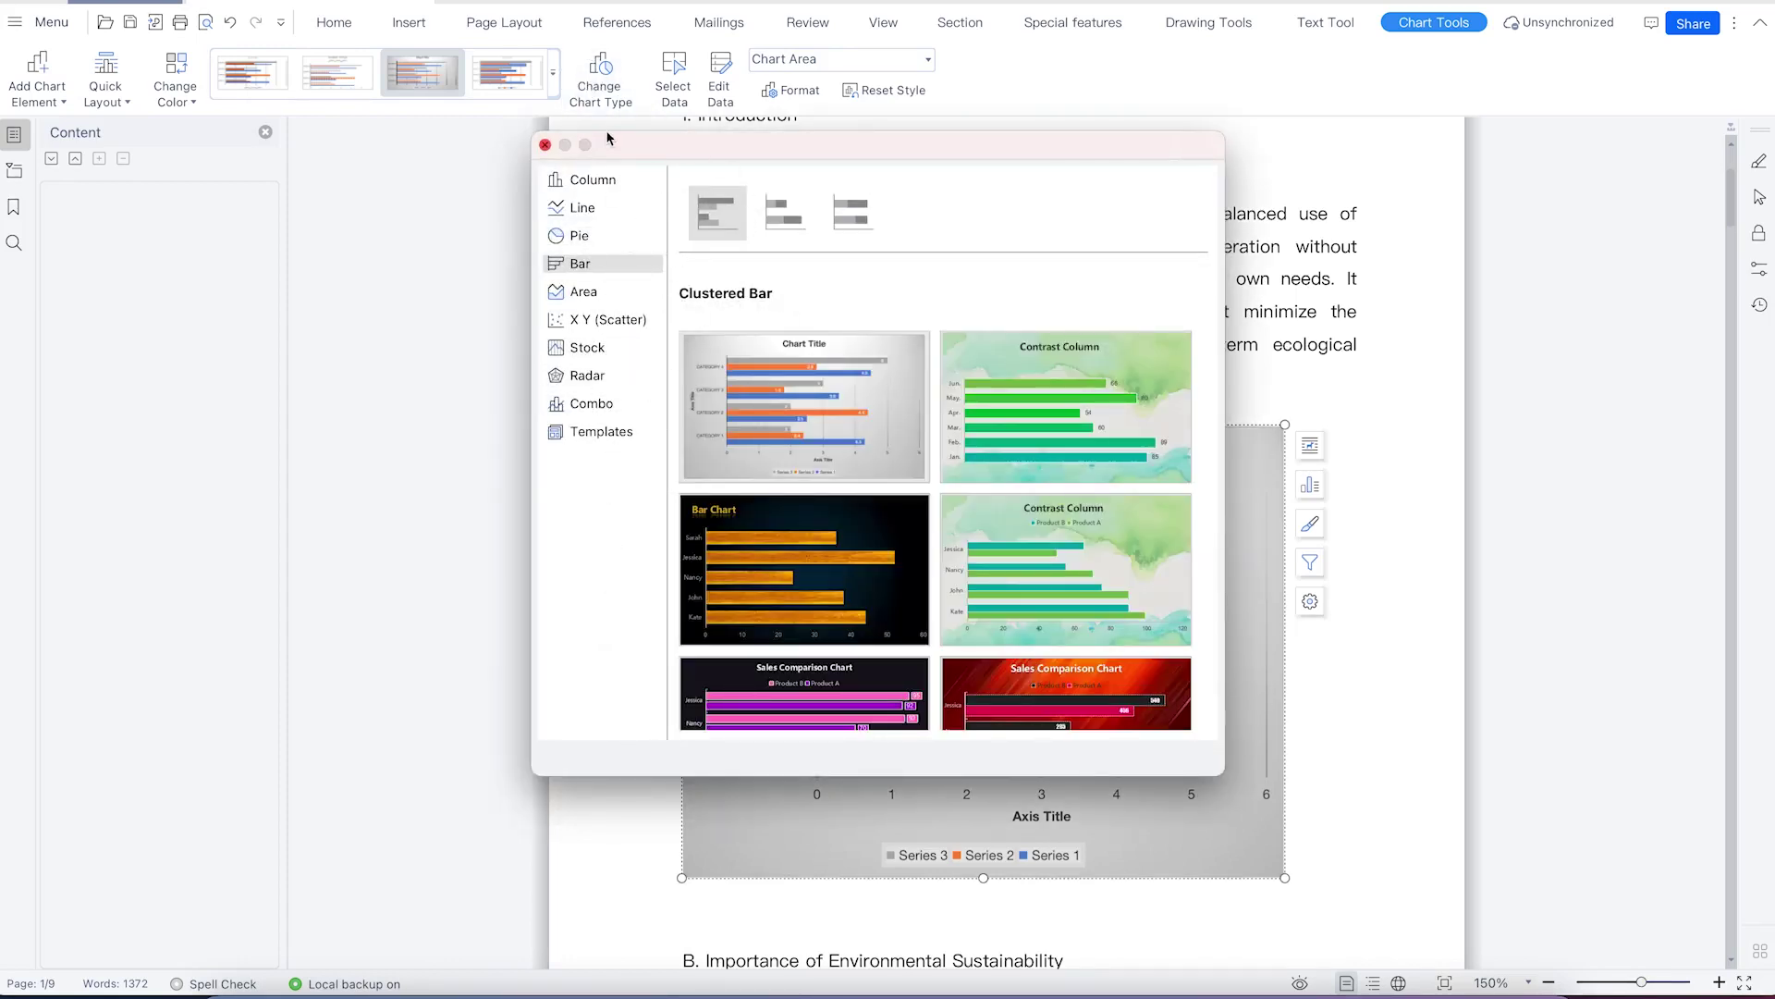
pyautogui.click(544, 145)
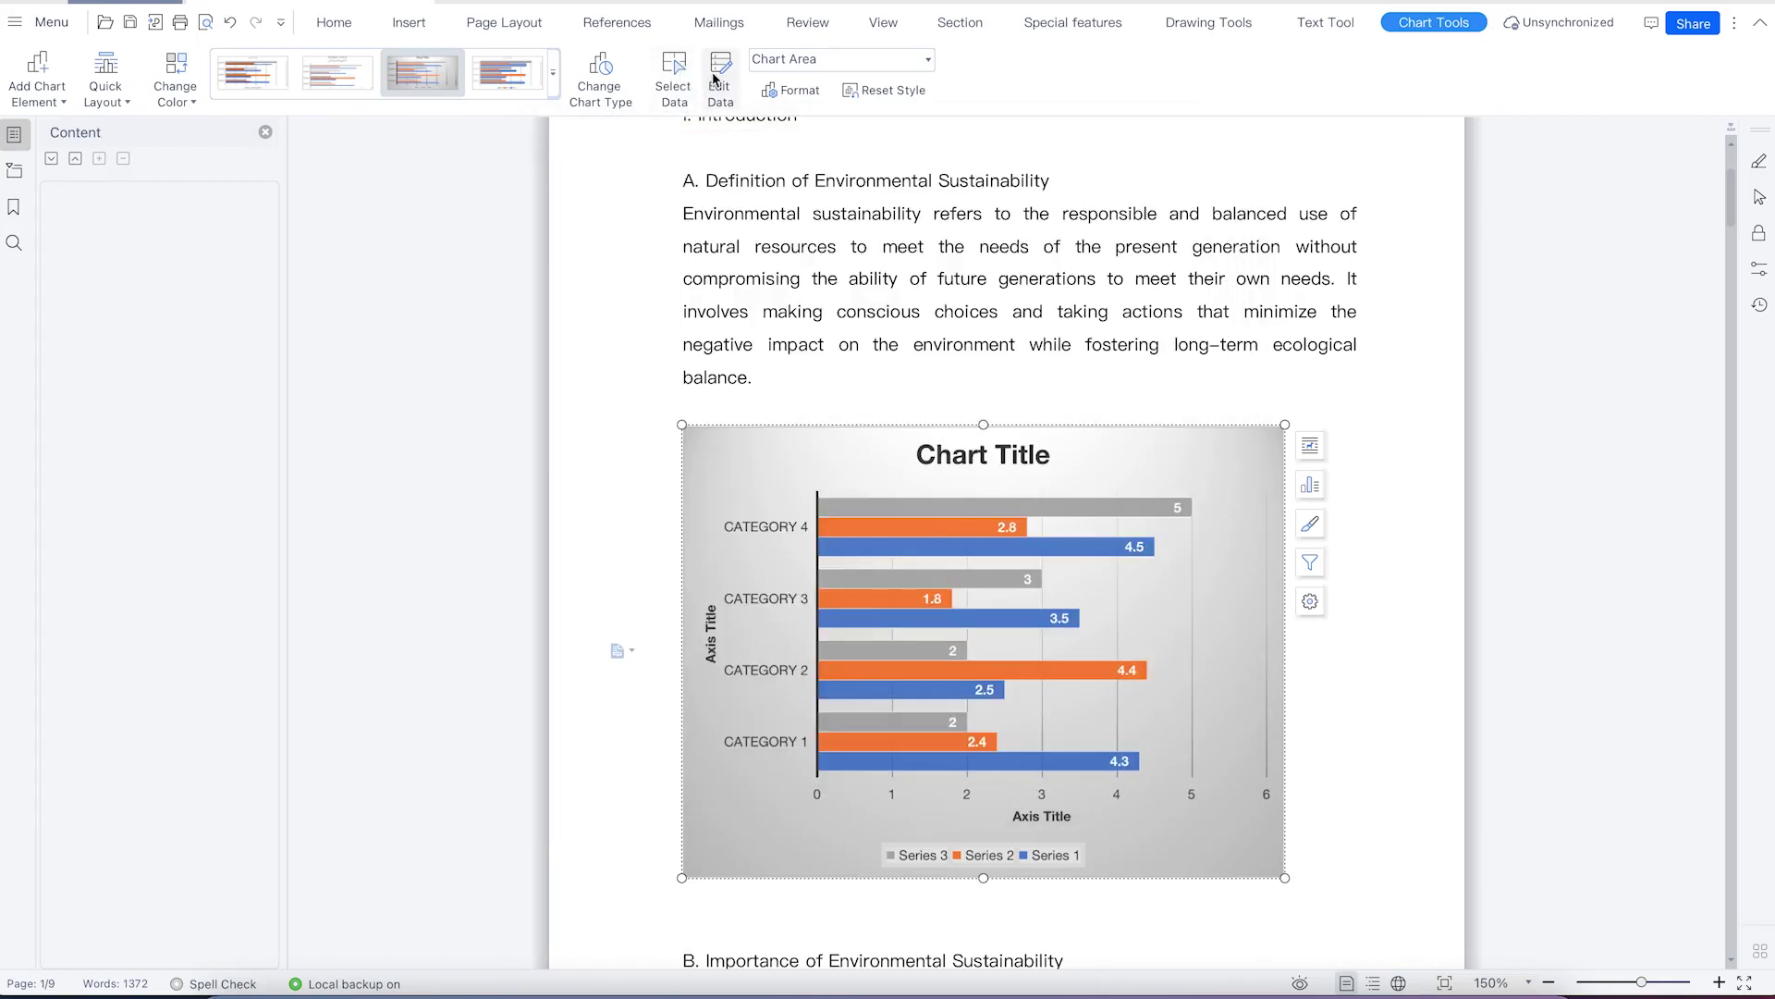
pyautogui.click(746, 459)
pyautogui.rightClick(746, 459)
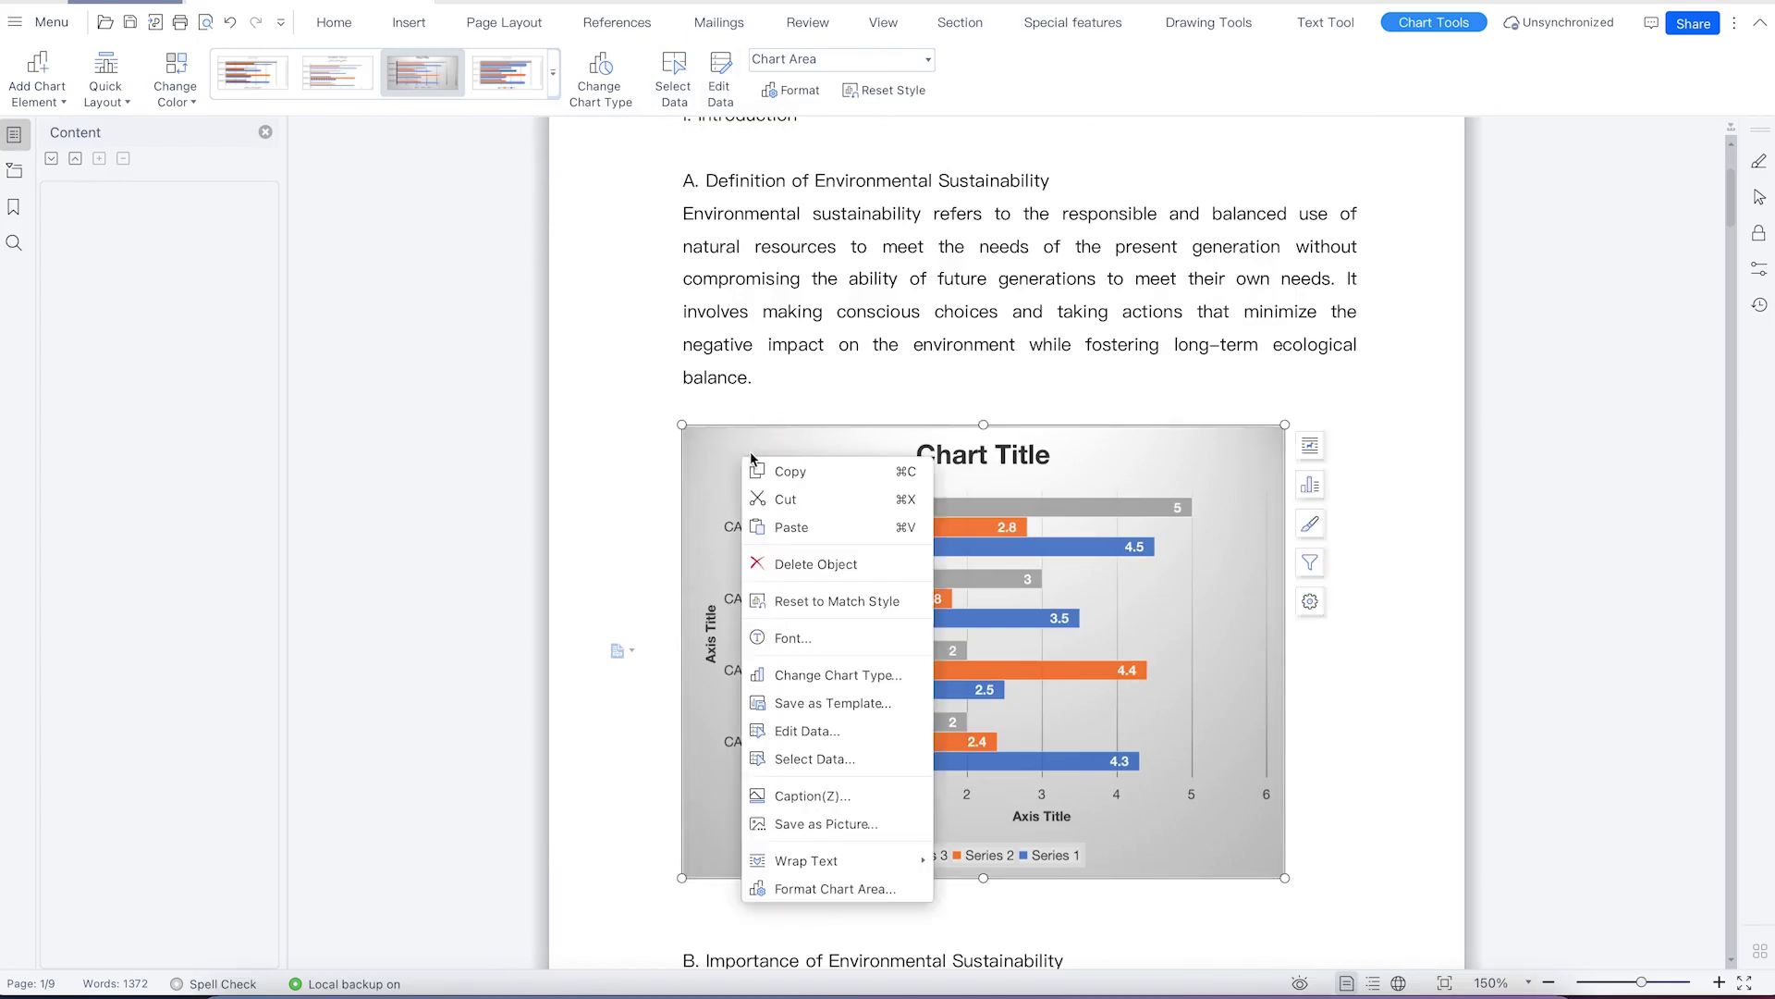
pyautogui.click(835, 735)
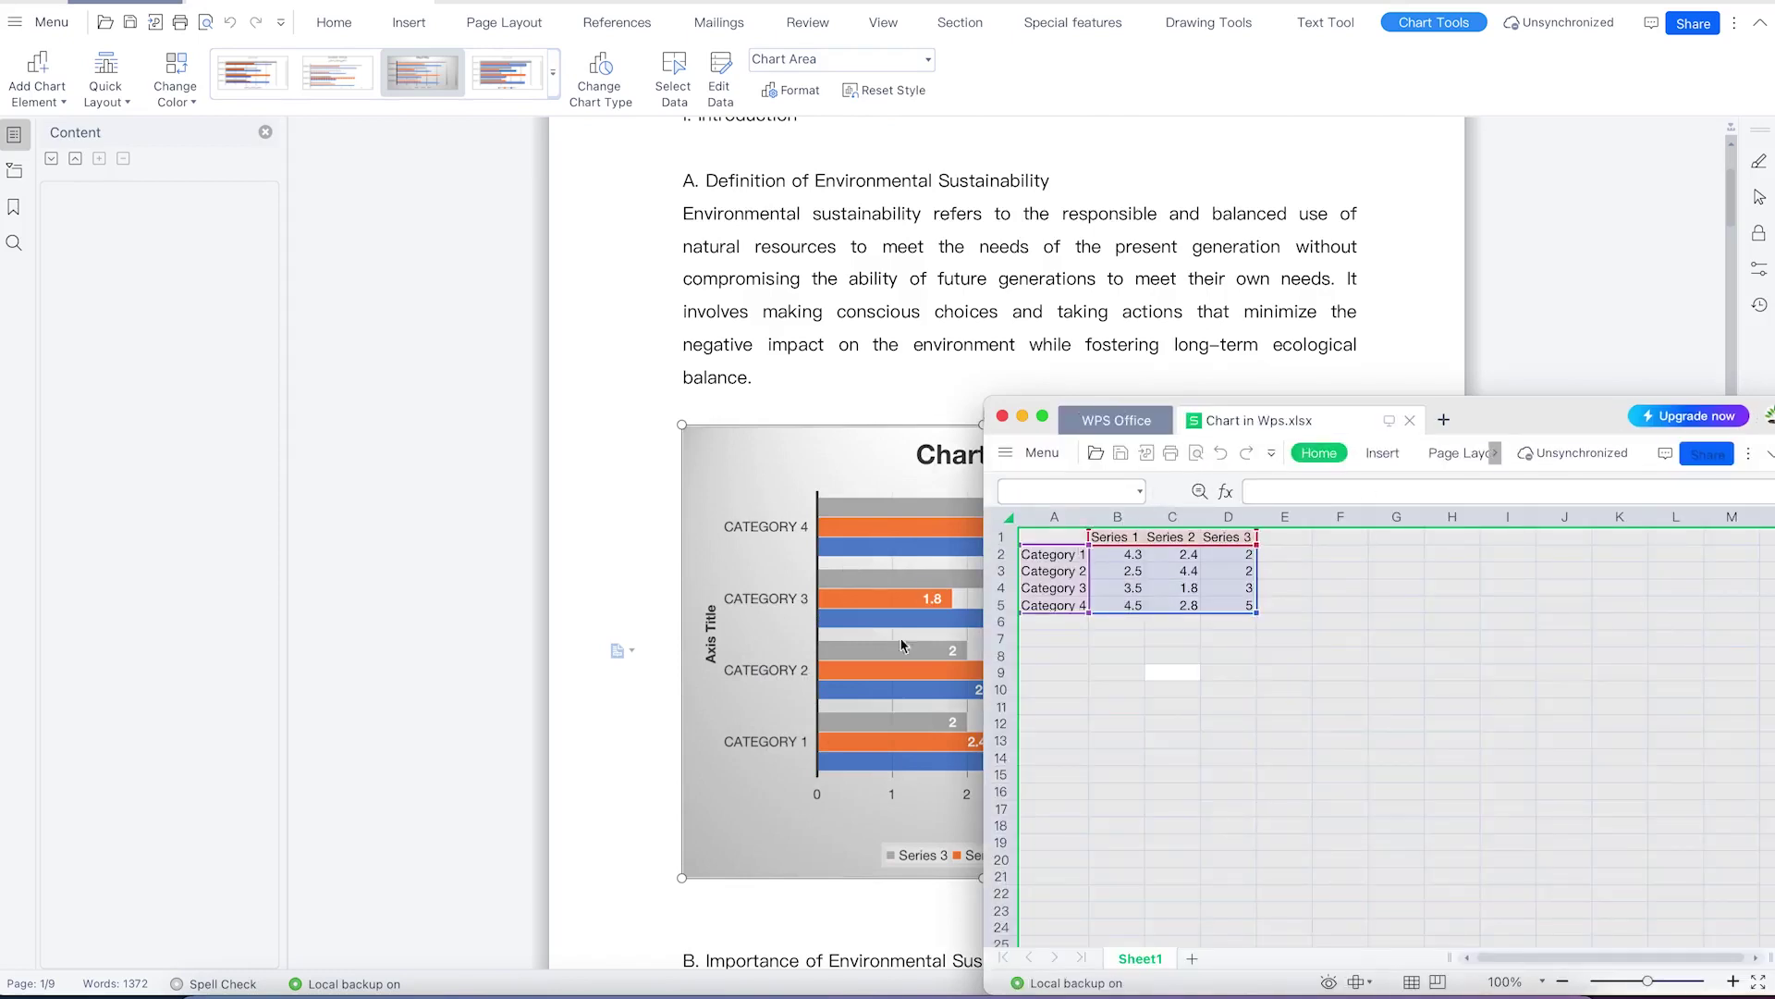
# Position the data sheet beside the chart and relabel Category 1 as Trials and Category 3 as Results.
pyautogui.moveTo(1519, 419); pyautogui.dragTo(661, 141)
pyautogui.click(719, 119)
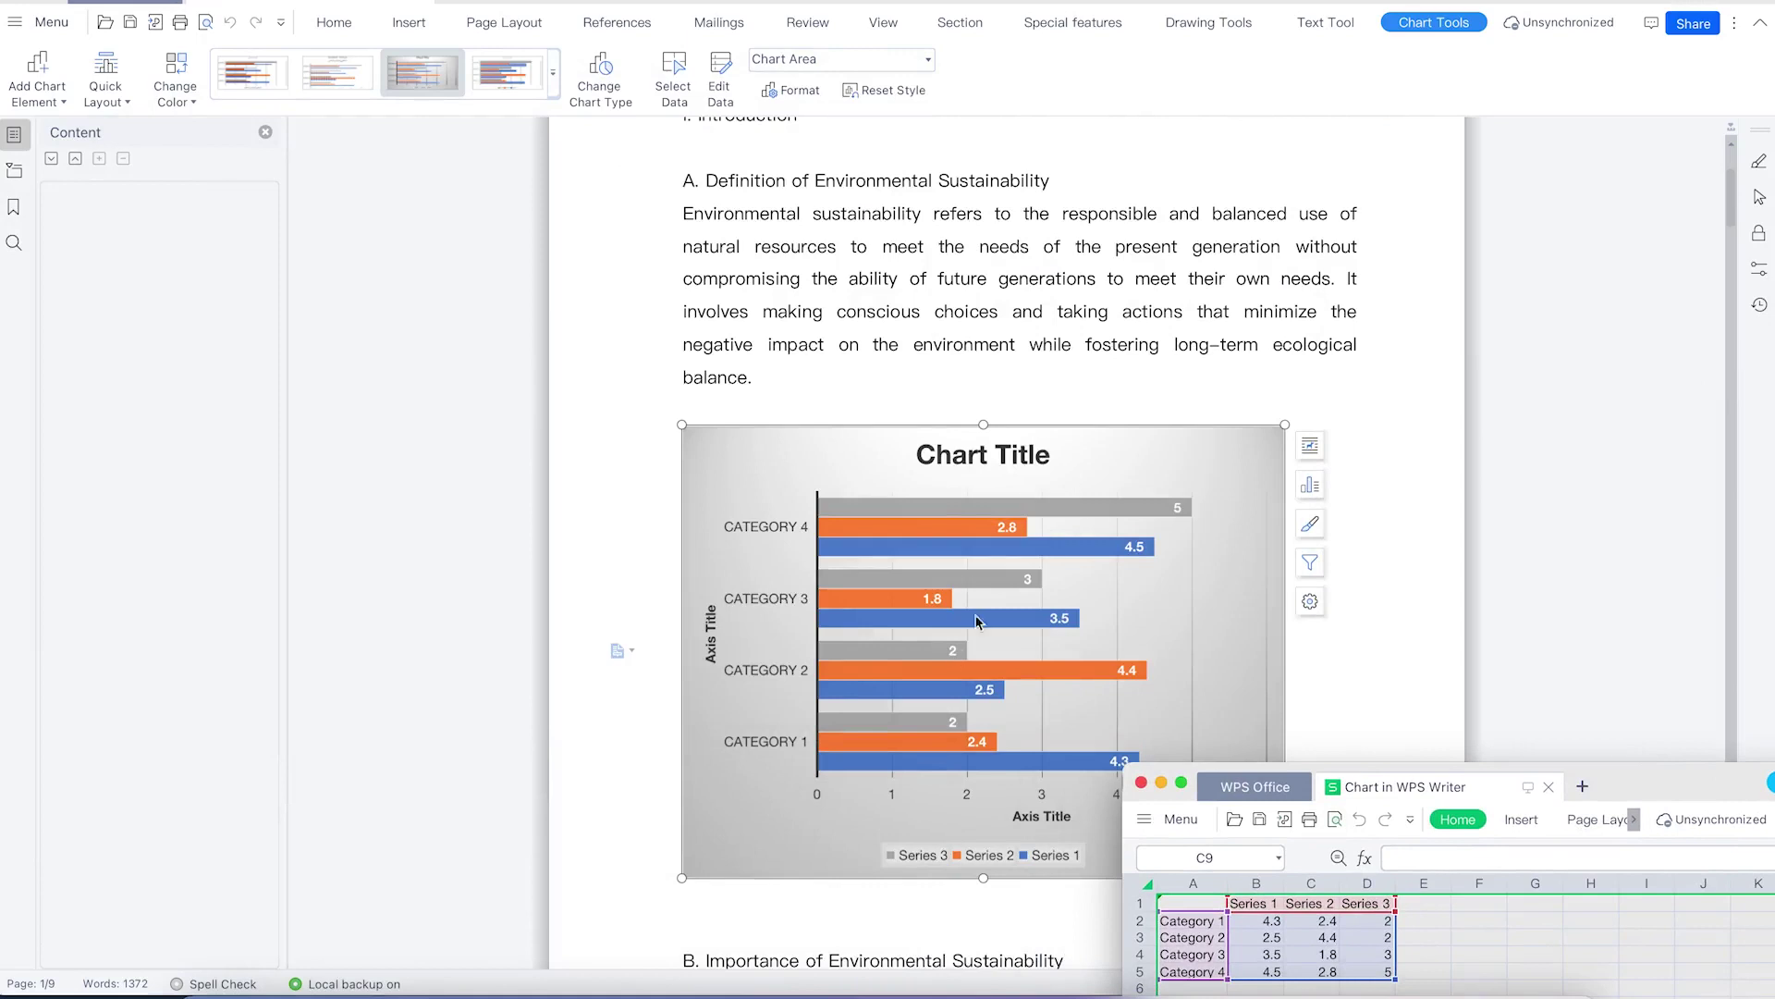
pyautogui.moveTo(1681, 780); pyautogui.dragTo(1765, 596)
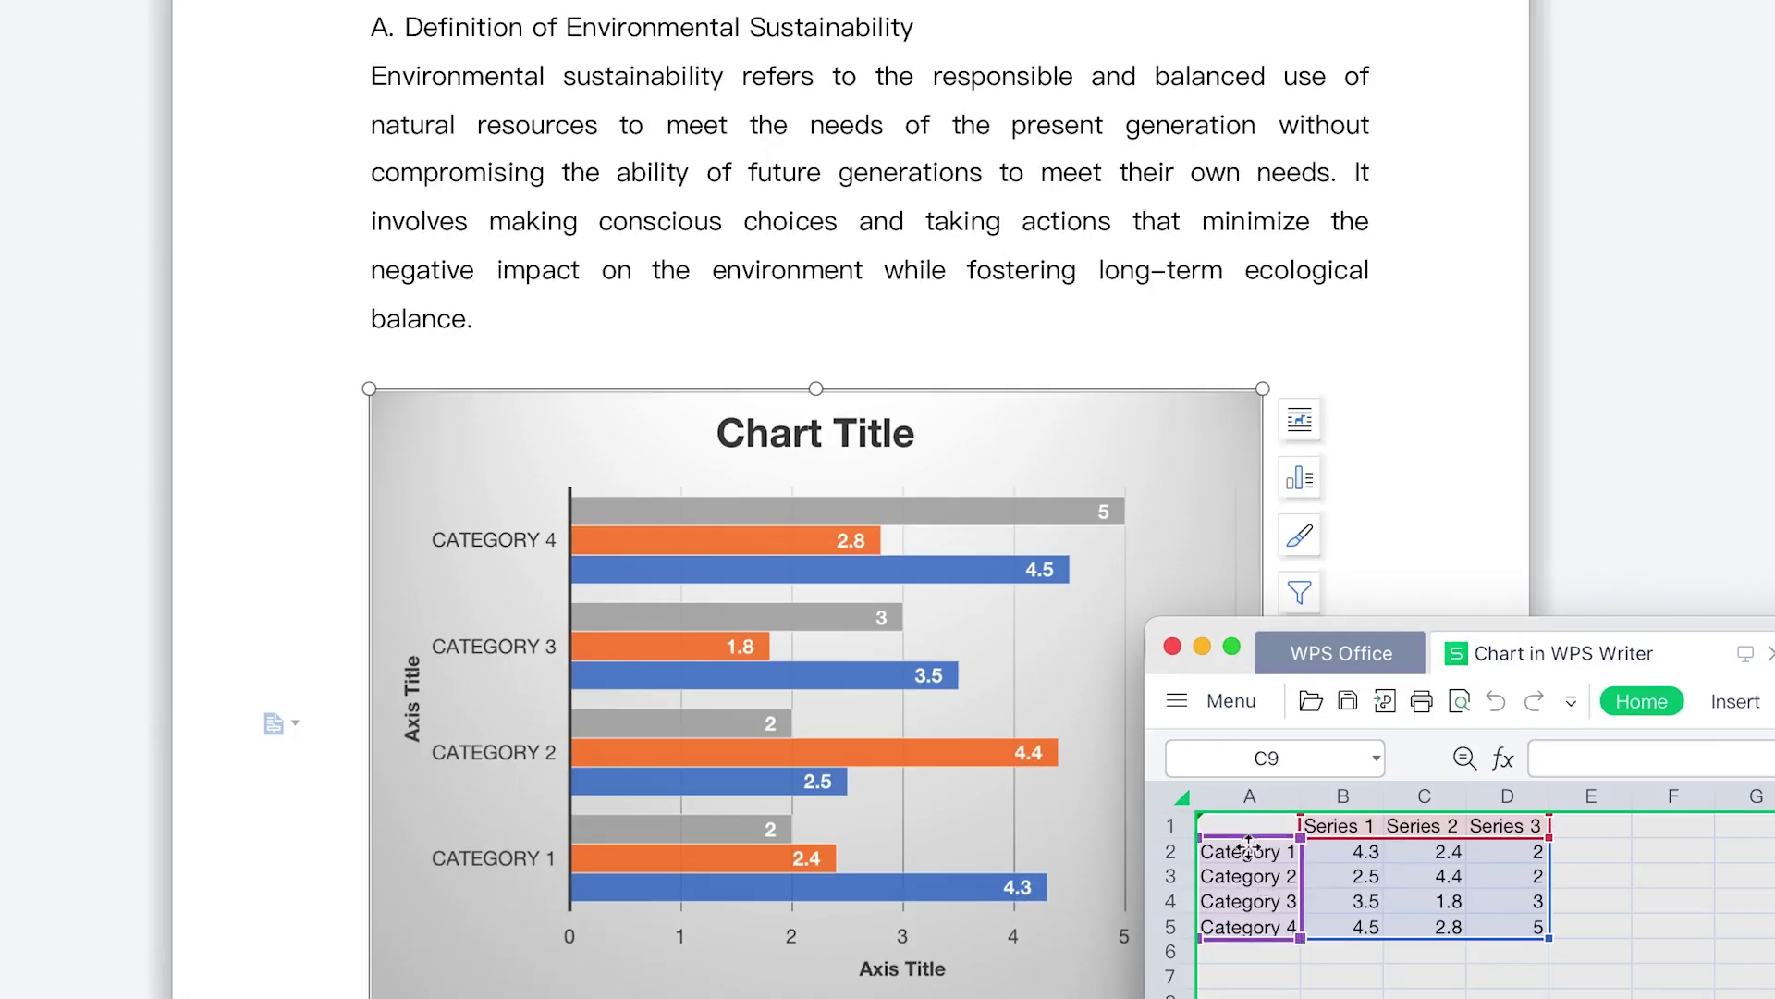
pyautogui.click(1248, 856)
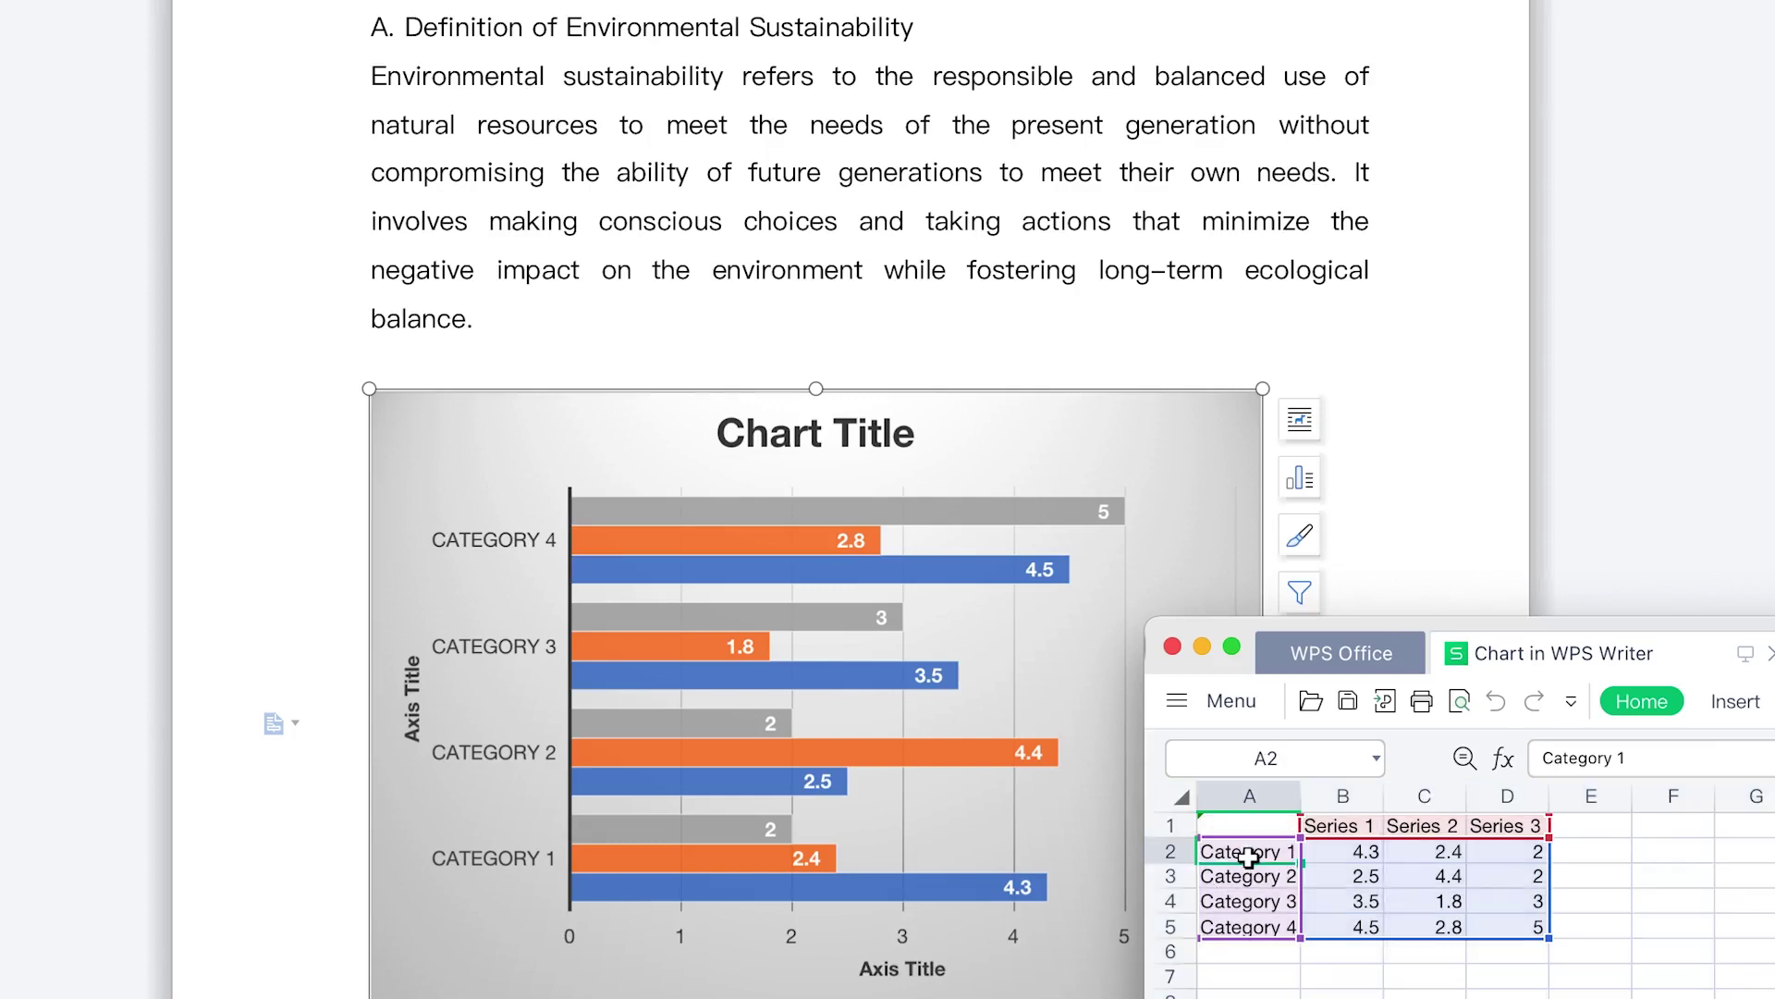
pyautogui.write('Trials')
pyautogui.press('Return')
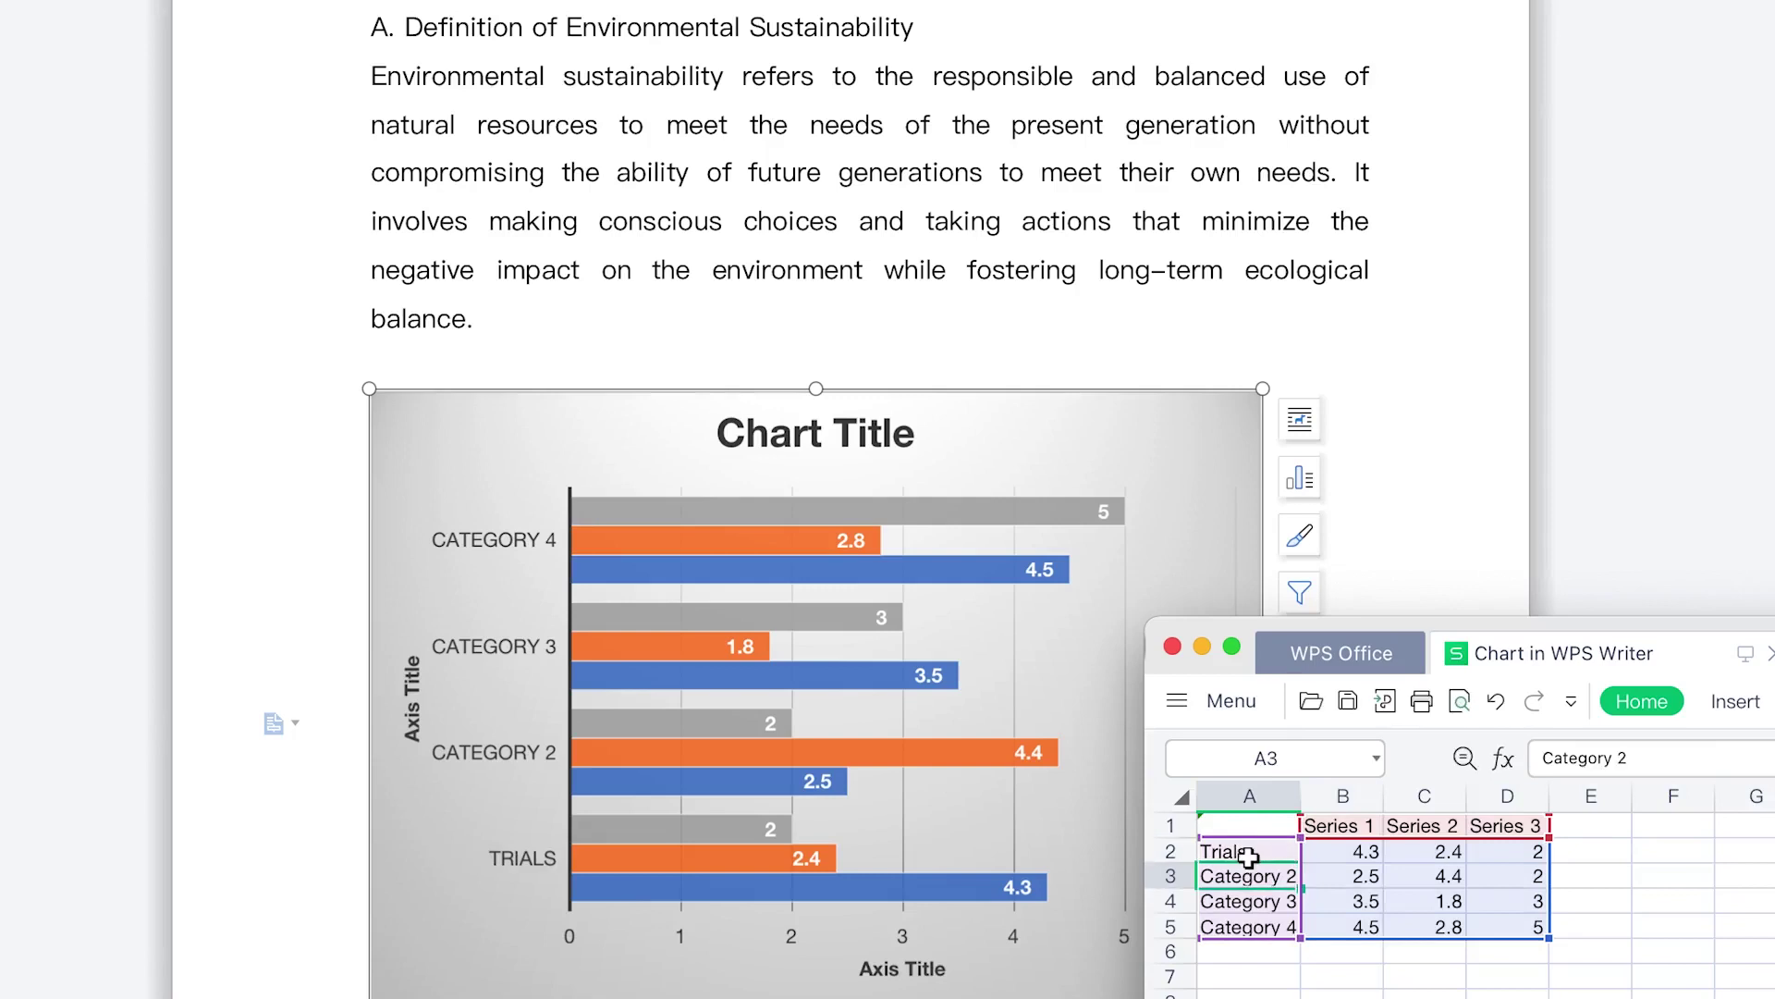
pyautogui.click(1275, 899)
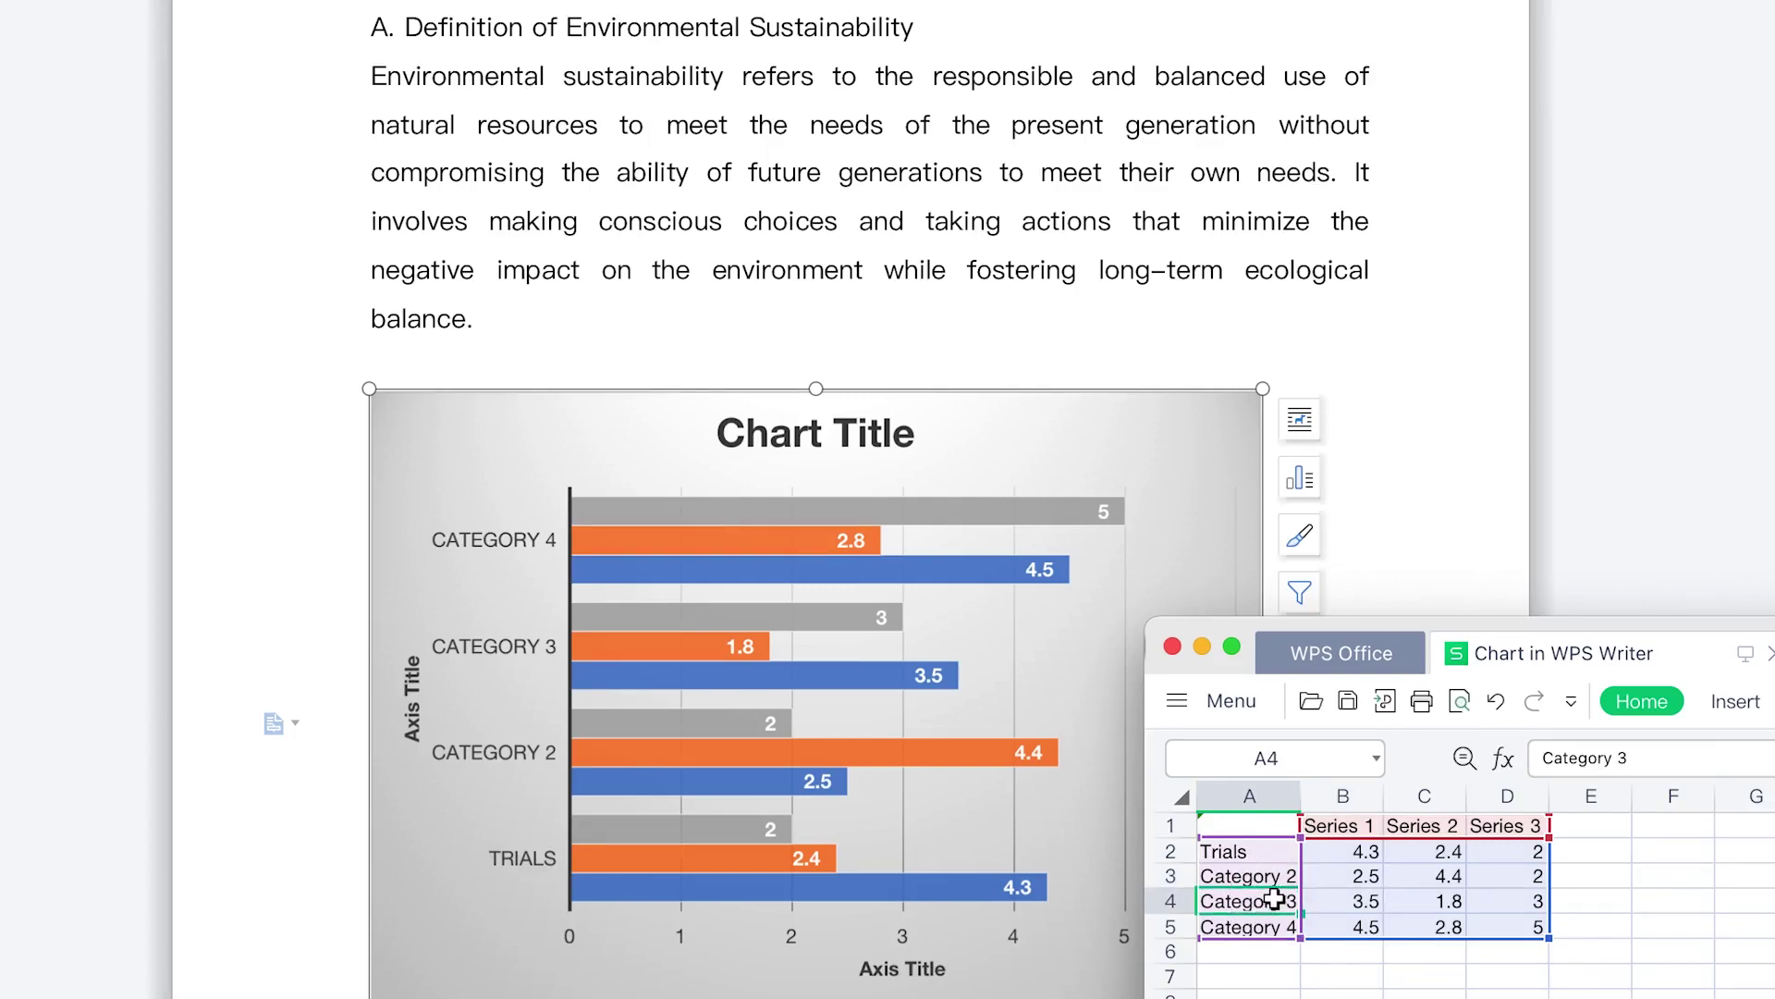
pyautogui.write('Results')
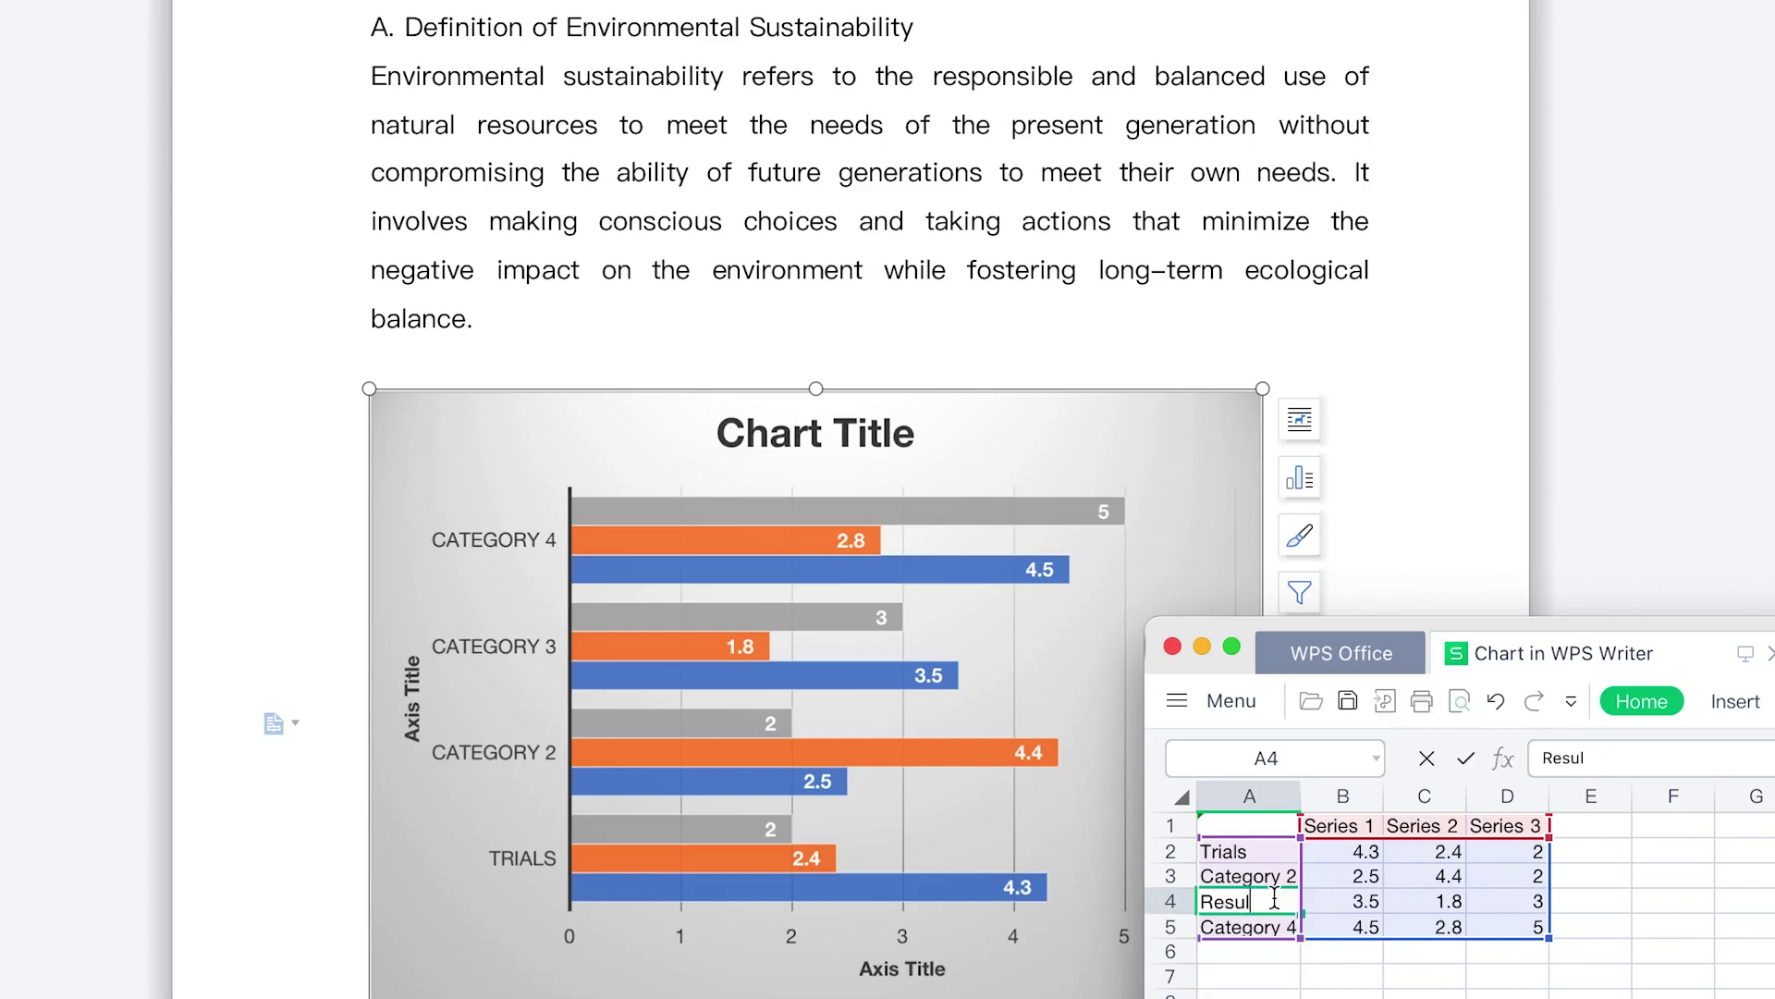
pyautogui.click(1508, 998)
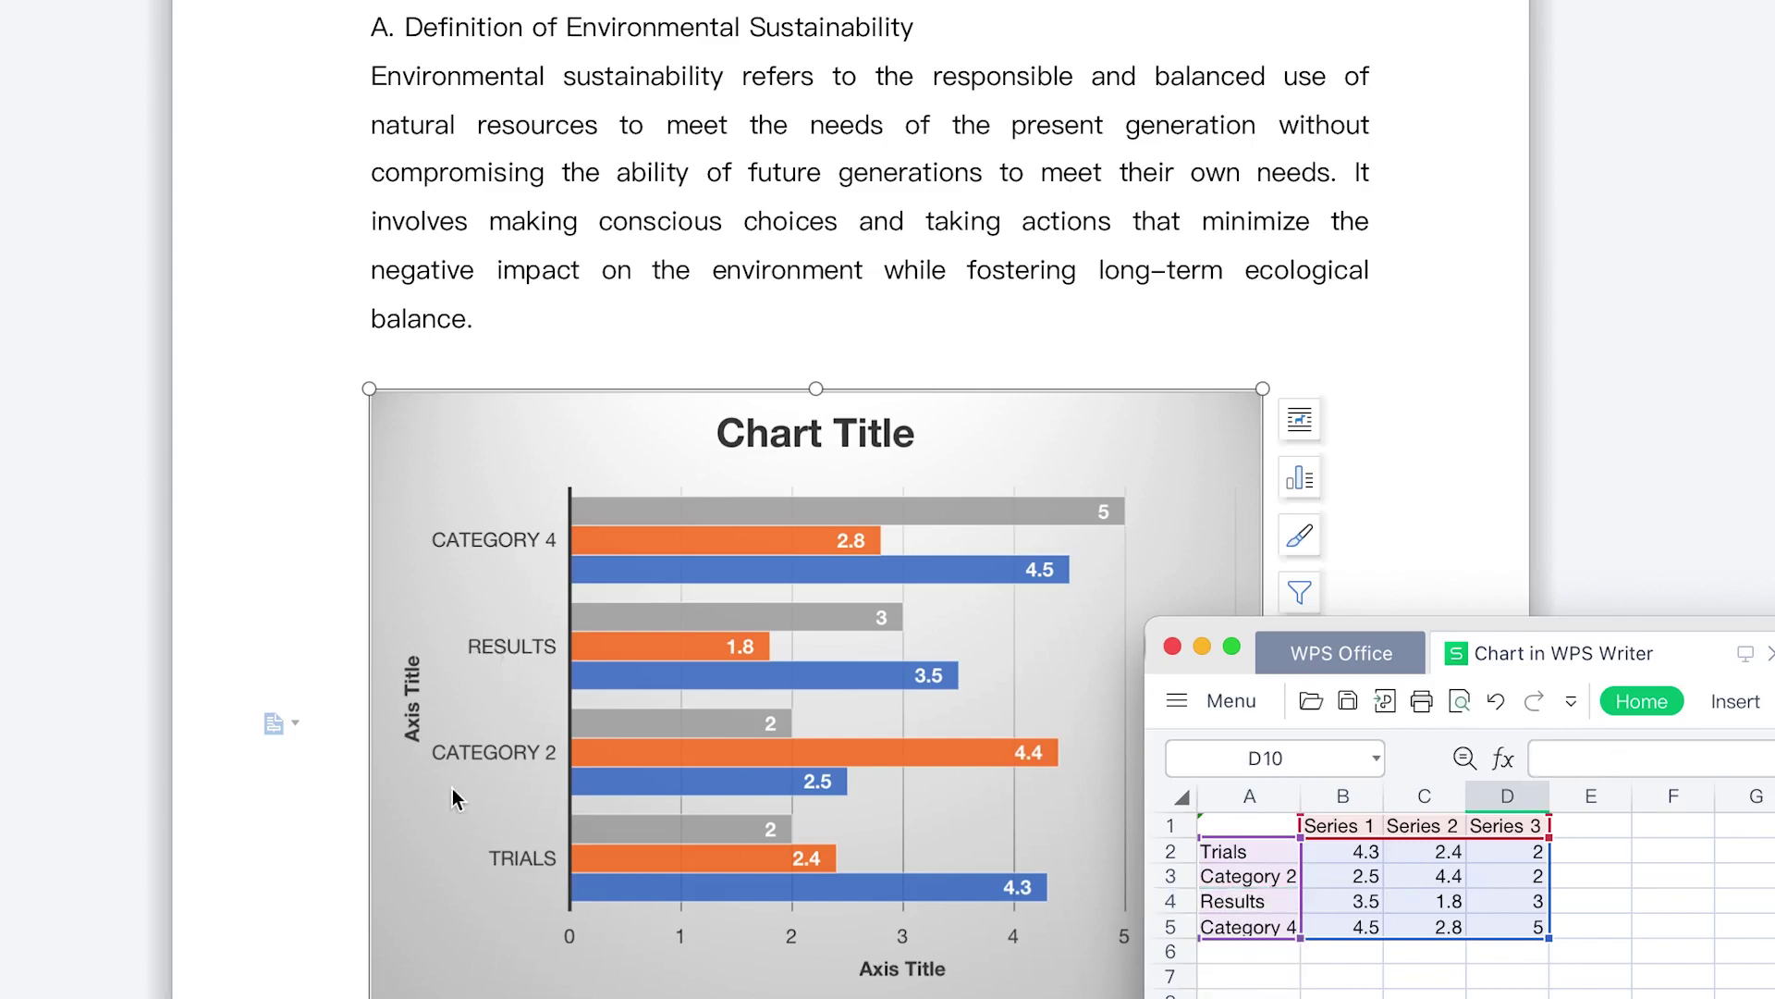
# Set Category 2's Series 1 value in B3 to 5 and close the data sheet.
pyautogui.click(1361, 857)
pyautogui.click(1365, 879)
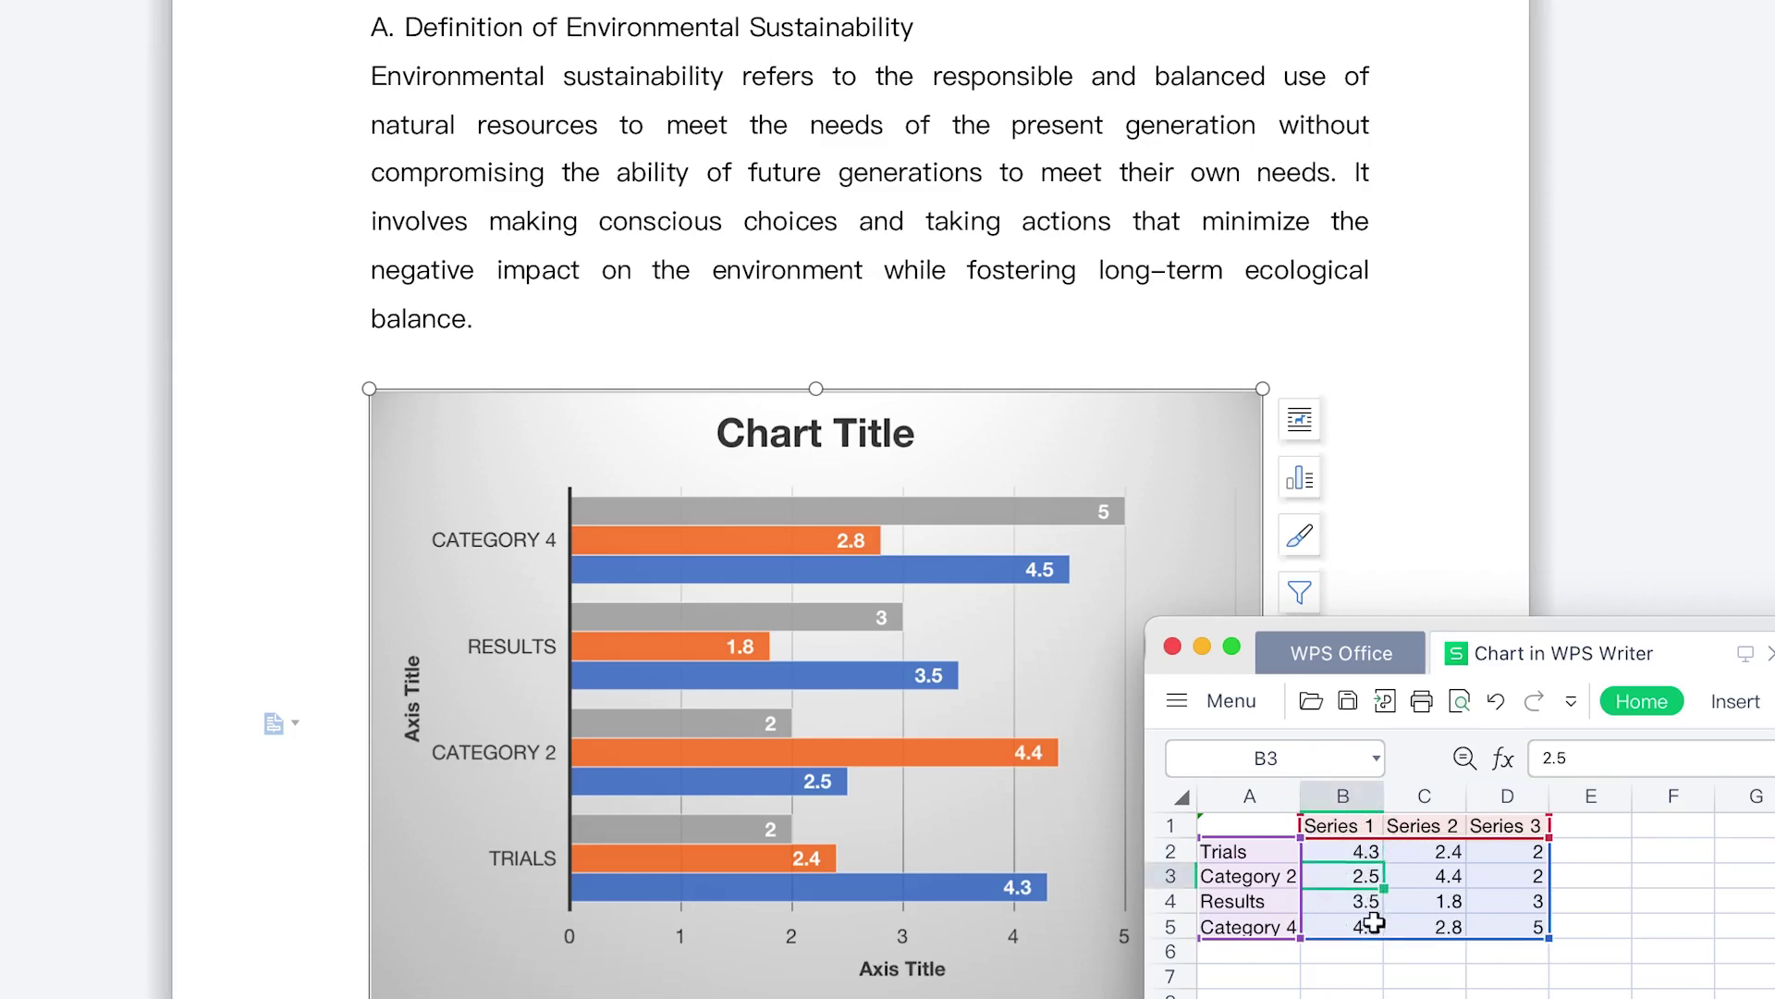
pyautogui.write('5')
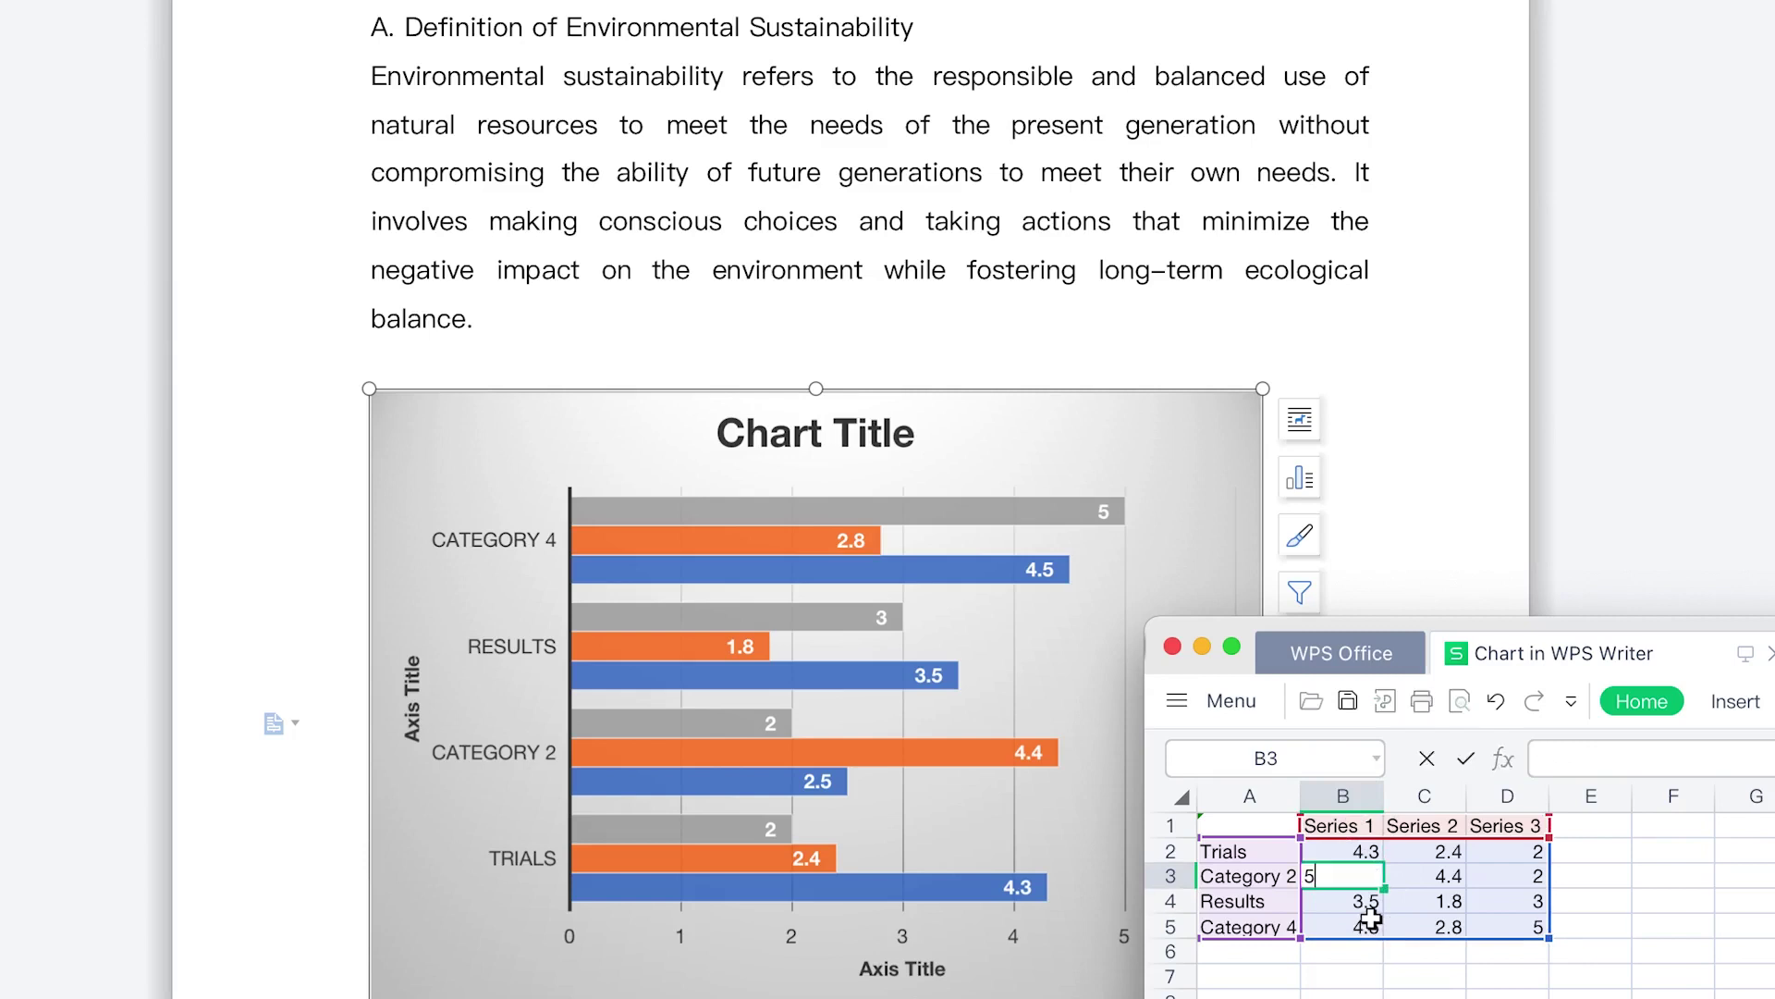
pyautogui.press('Return')
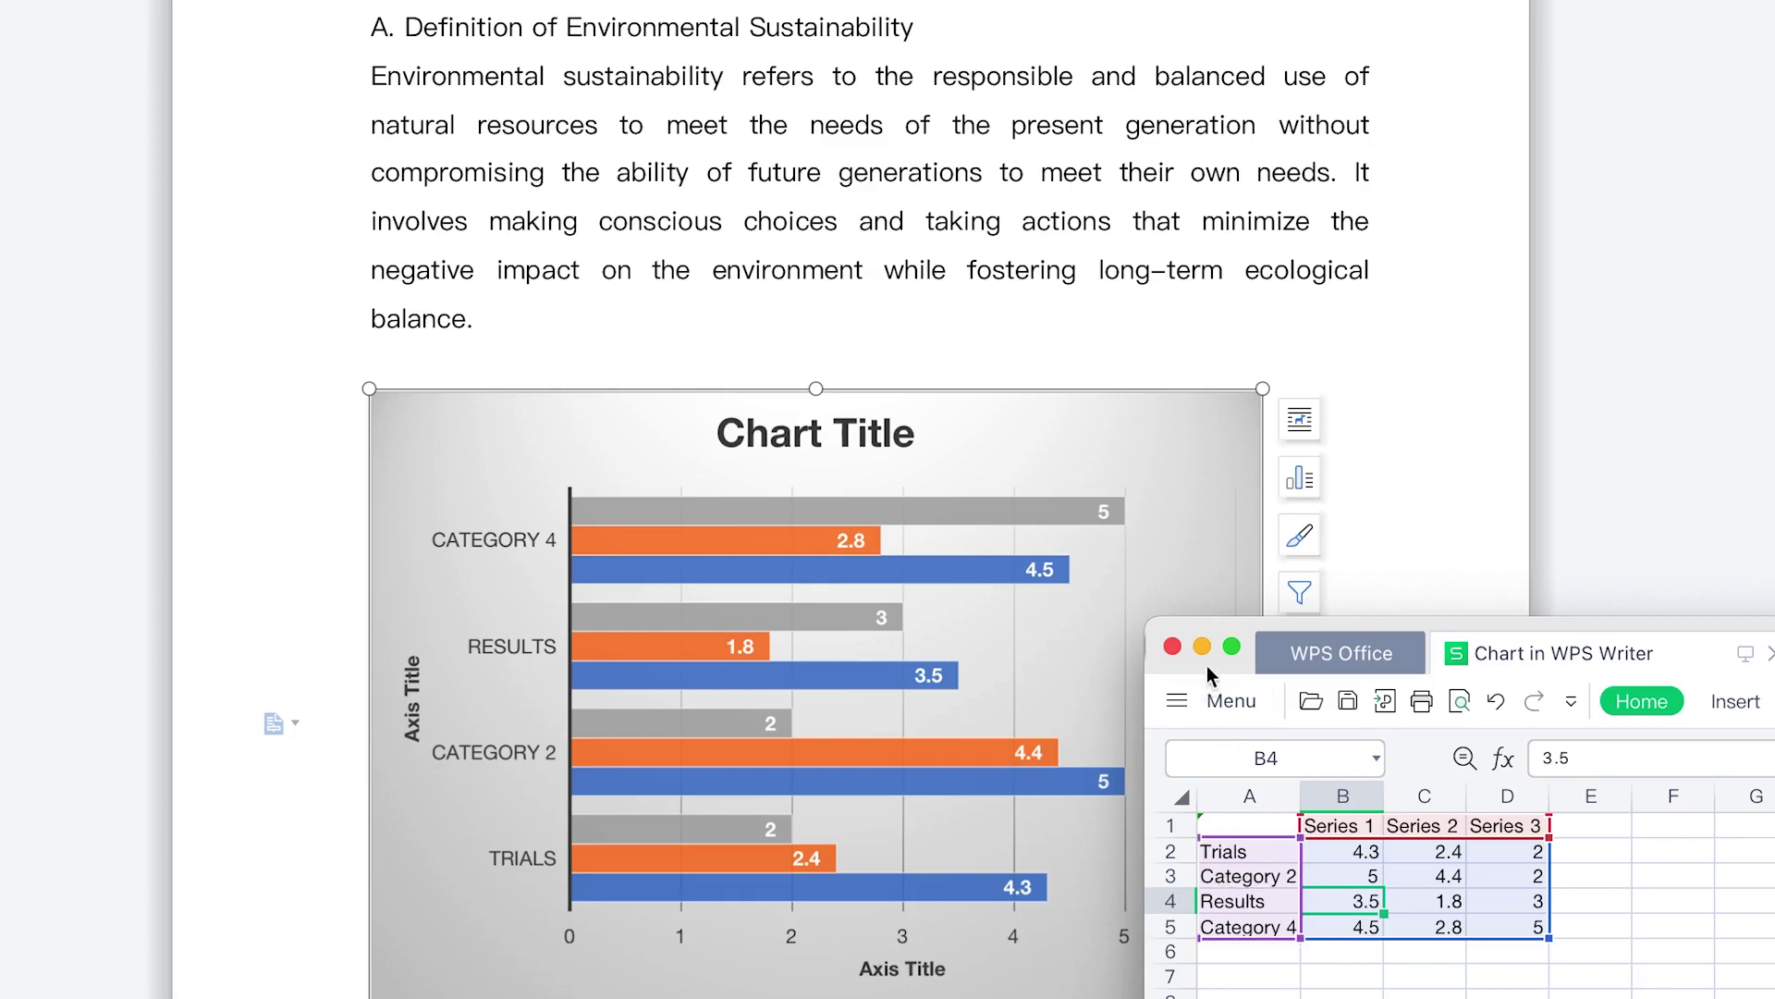
pyautogui.click(1173, 646)
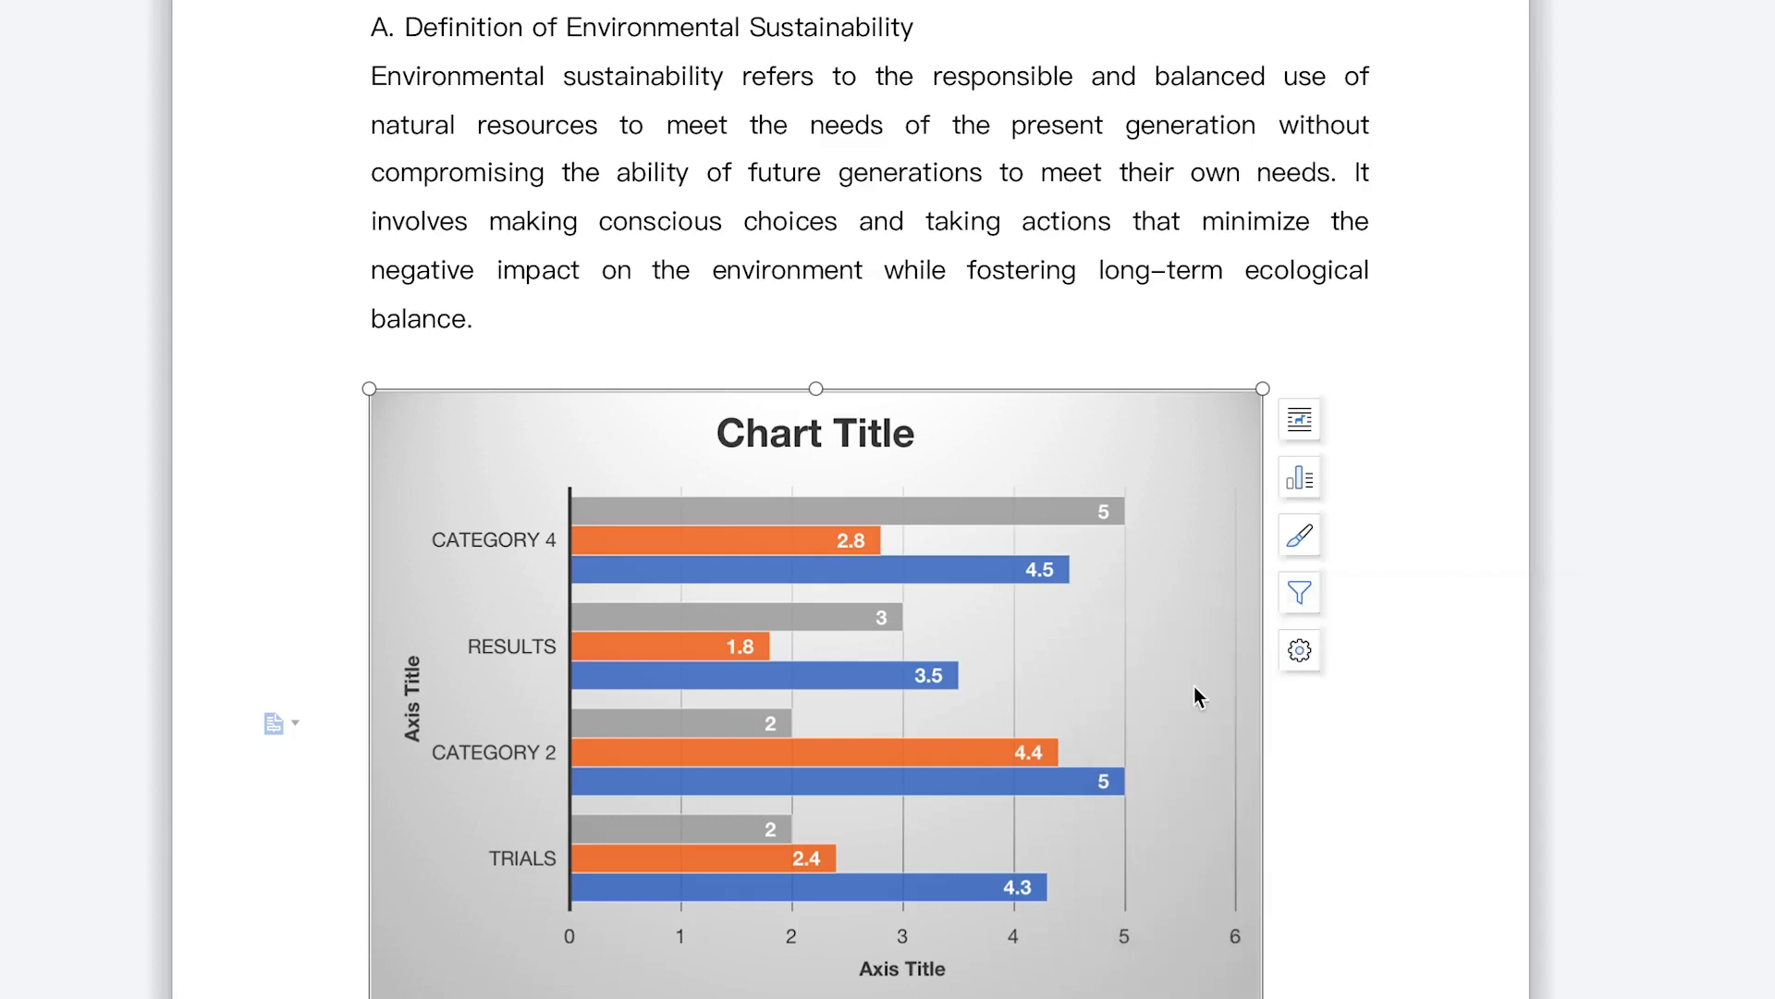
# Replace the bar chart's placeholder title with 'A chart of category with series'.
pyautogui.click(1303, 422)
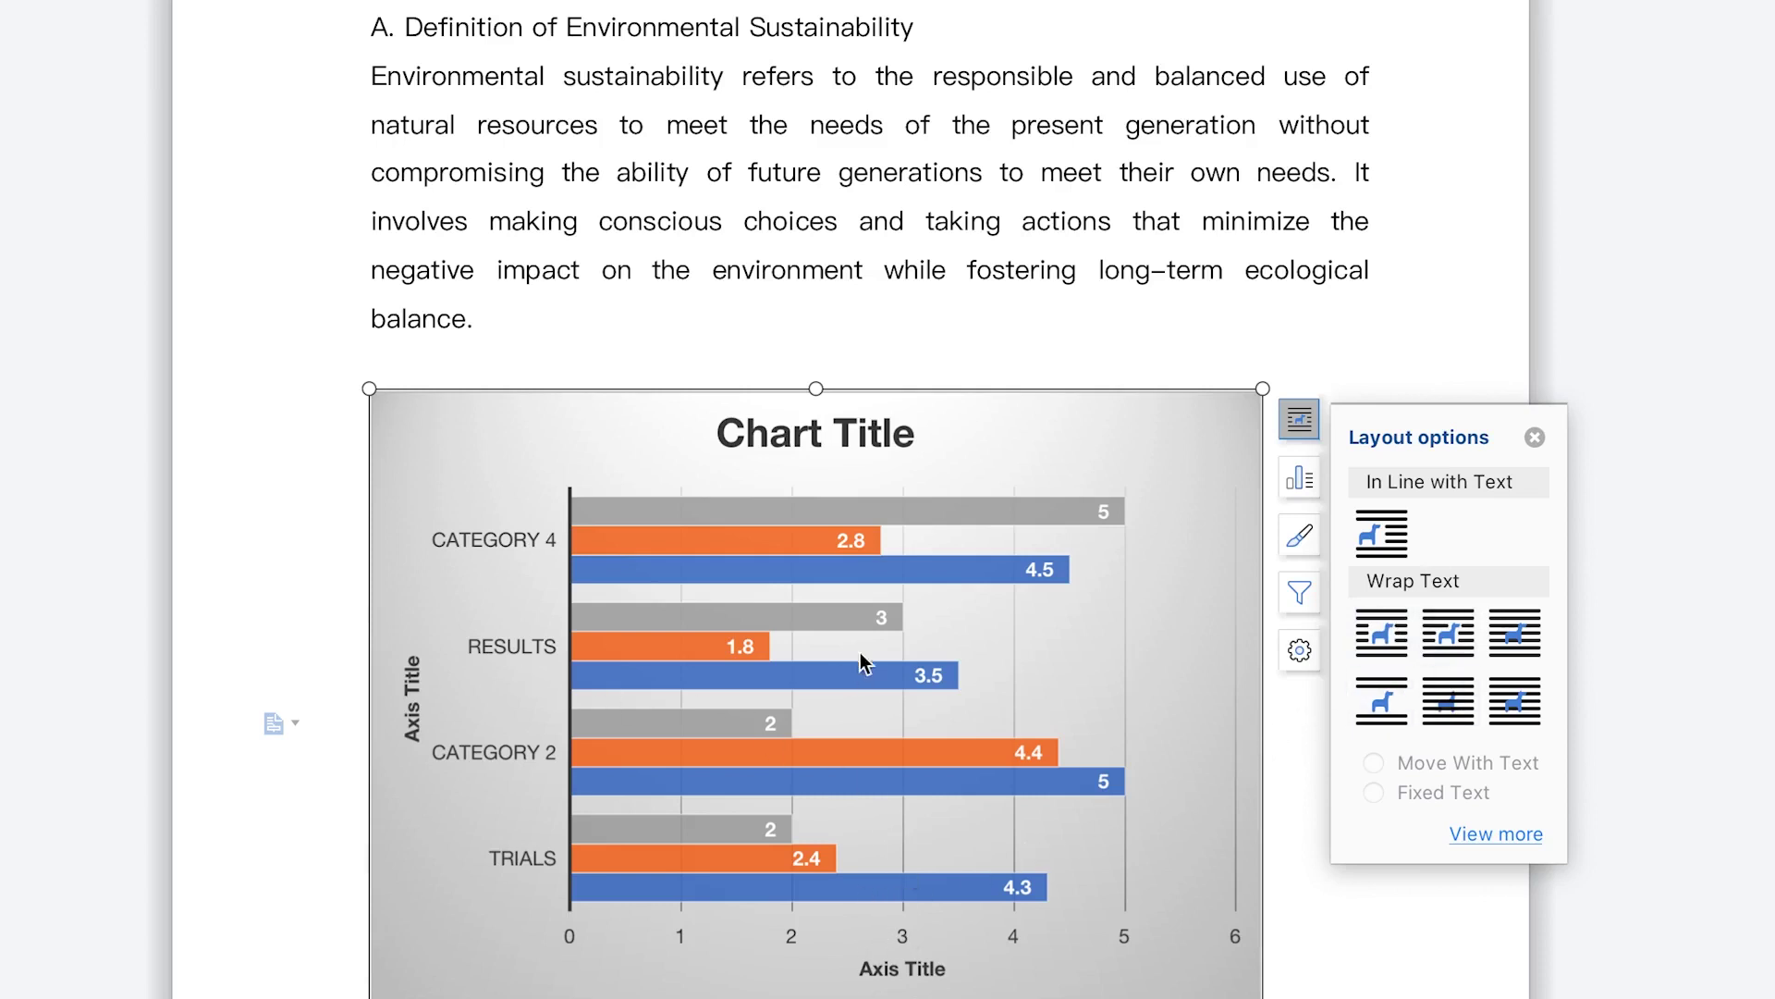
pyautogui.click(835, 451)
pyautogui.doubleClick(835, 451)
pyautogui.click(535, 440)
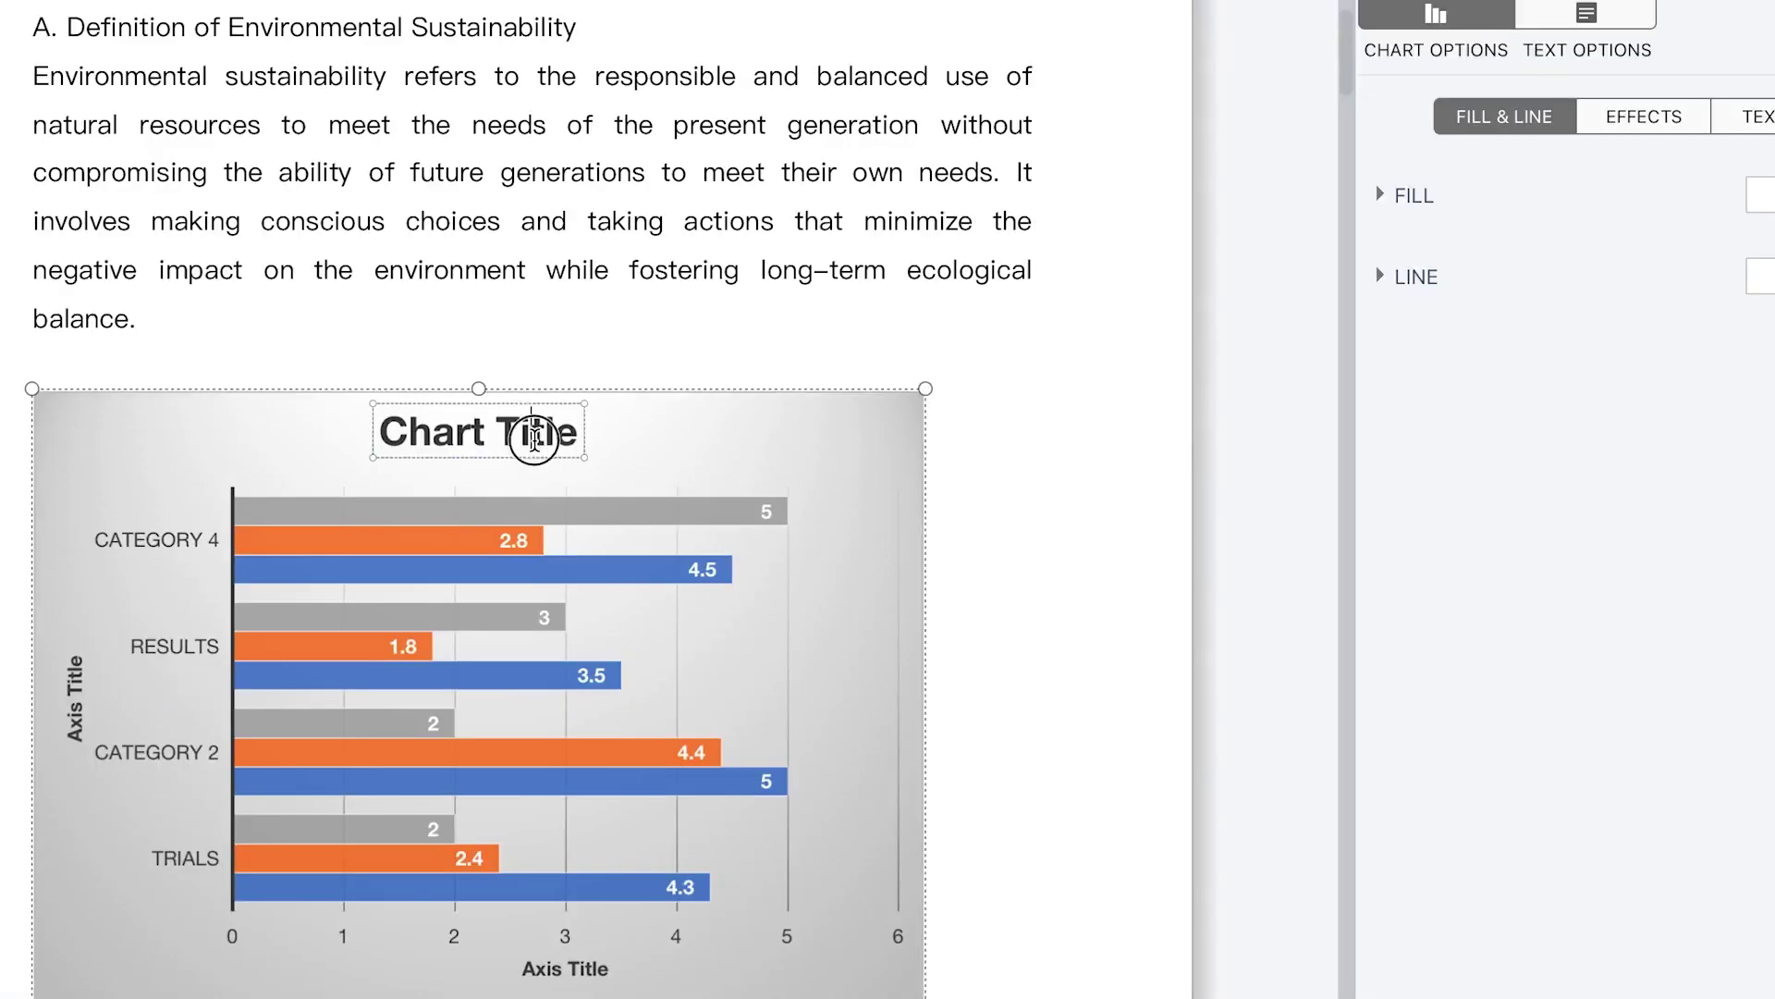
pyautogui.doubleClick(535, 440)
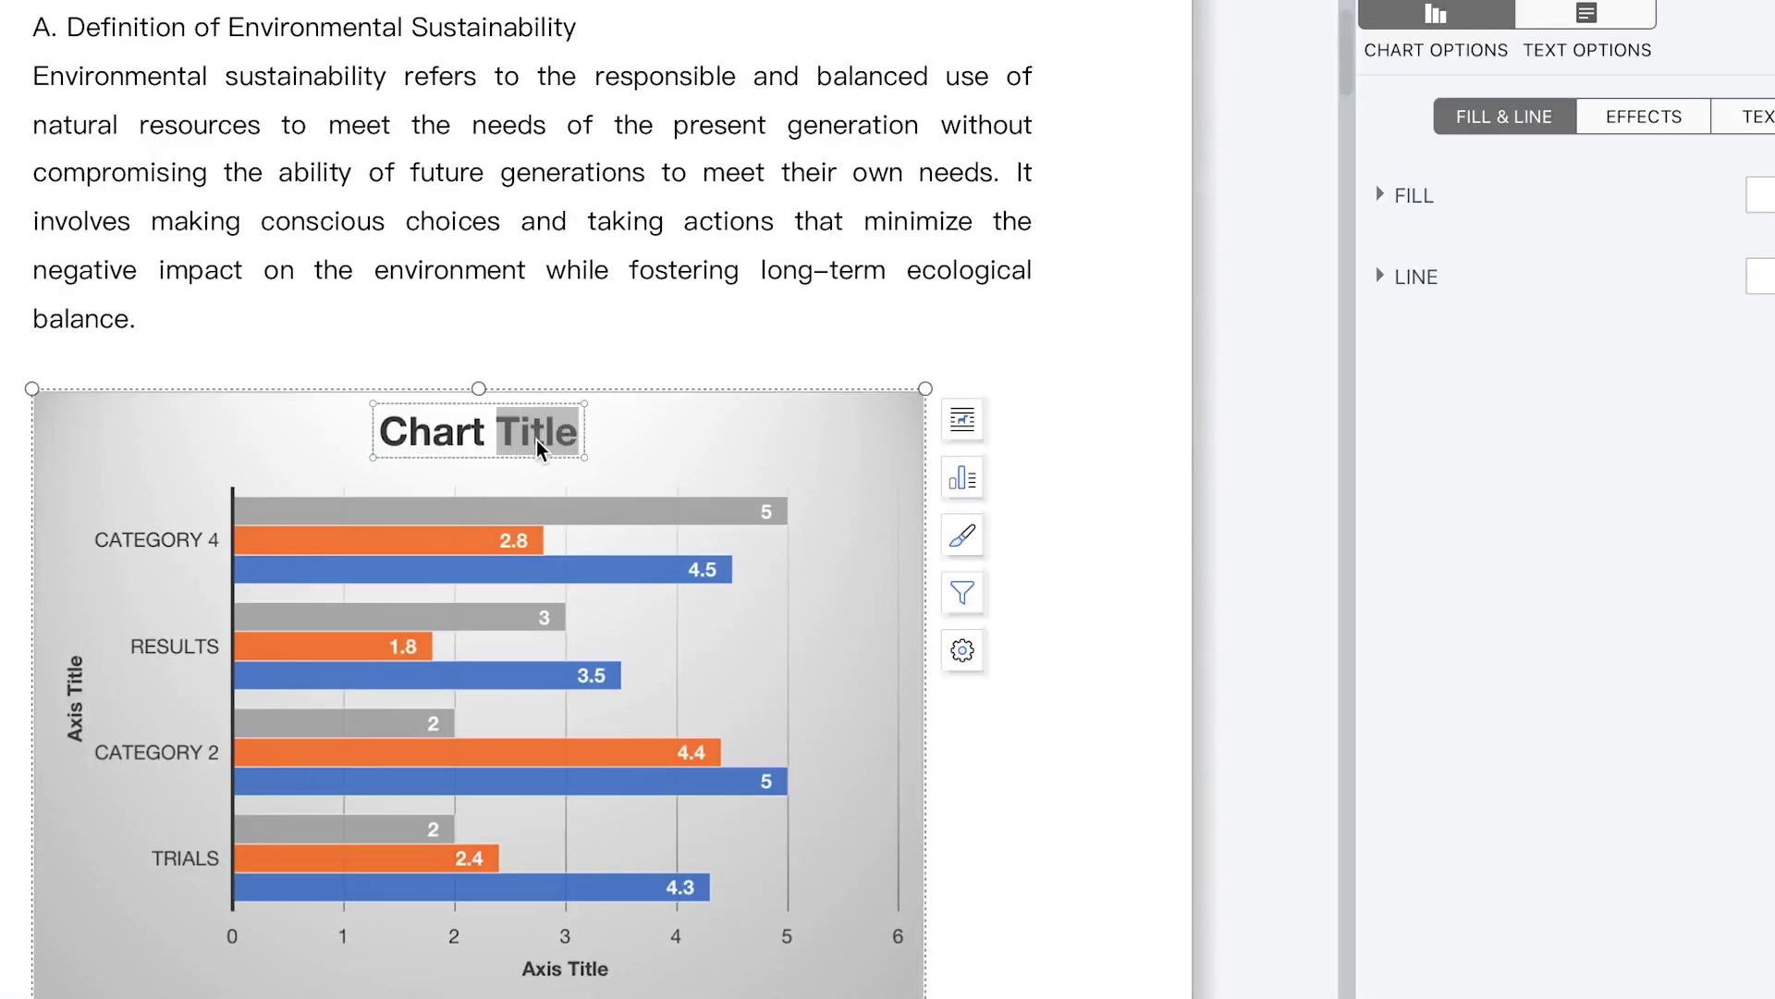
pyautogui.tripleClick(541, 430)
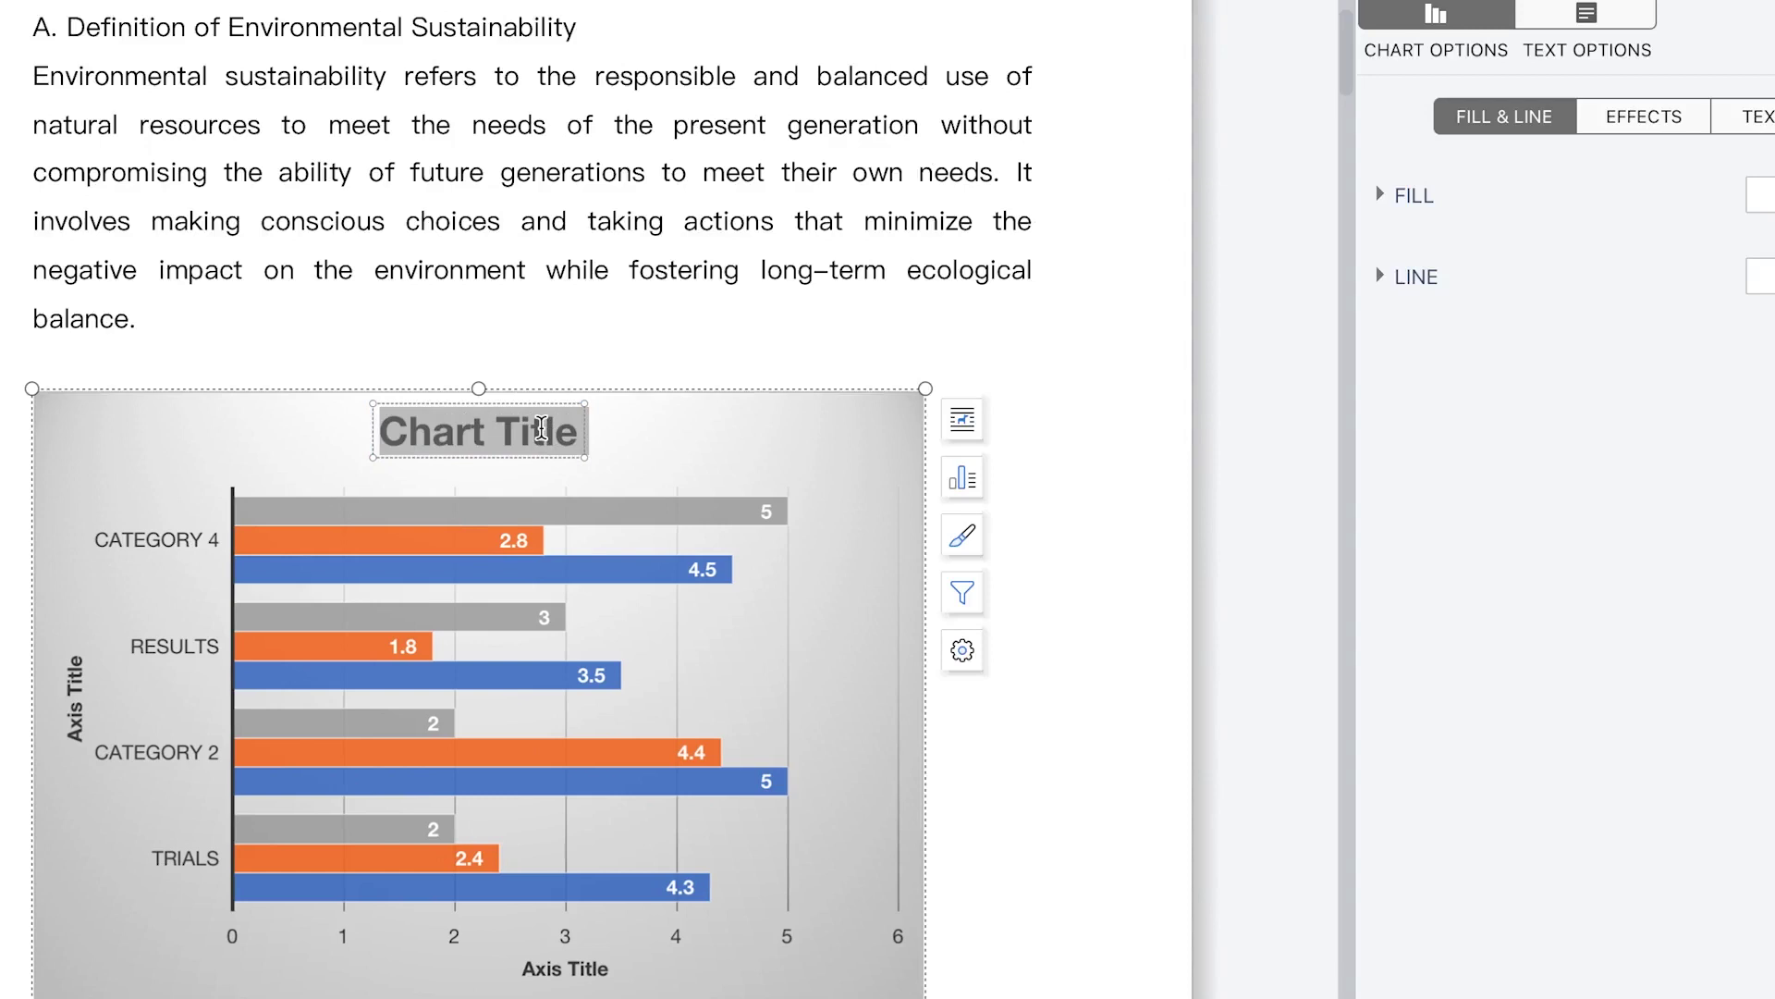
pyautogui.write('A g')
pyautogui.press('BackSpace')
pyautogui.write('chart of cater')
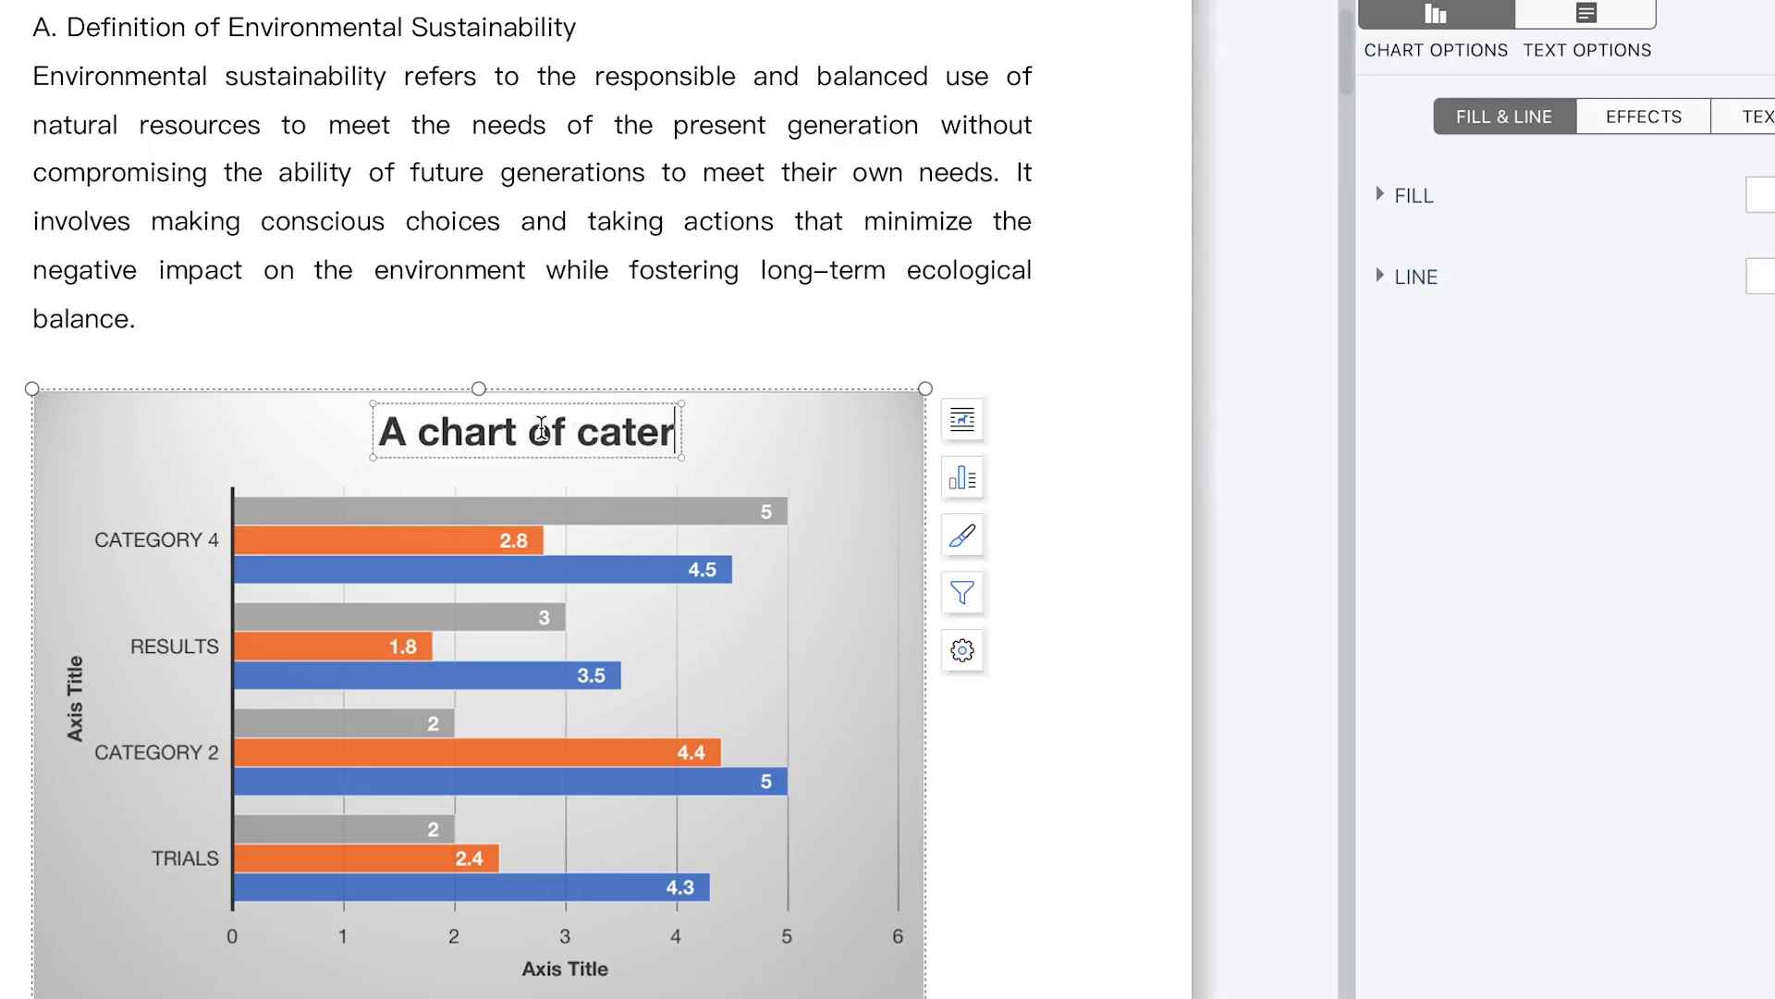
pyautogui.press('BackSpace')
pyautogui.write('gor')
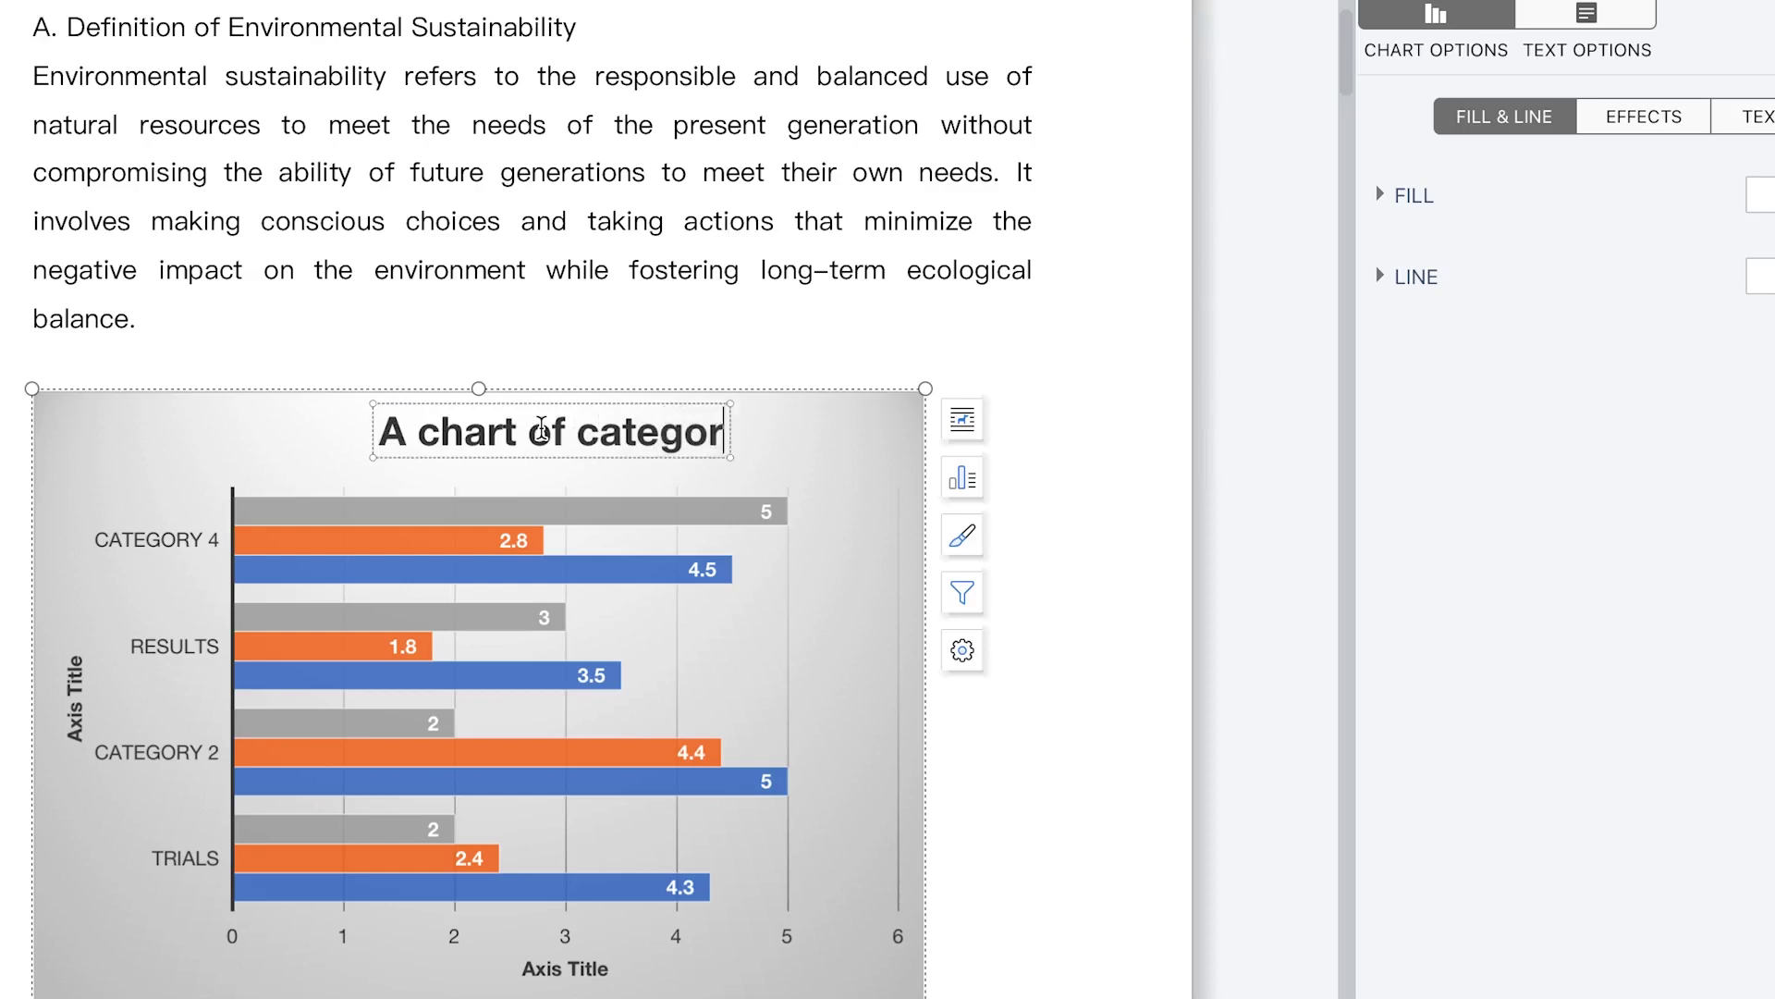
pyautogui.write('y with serie')
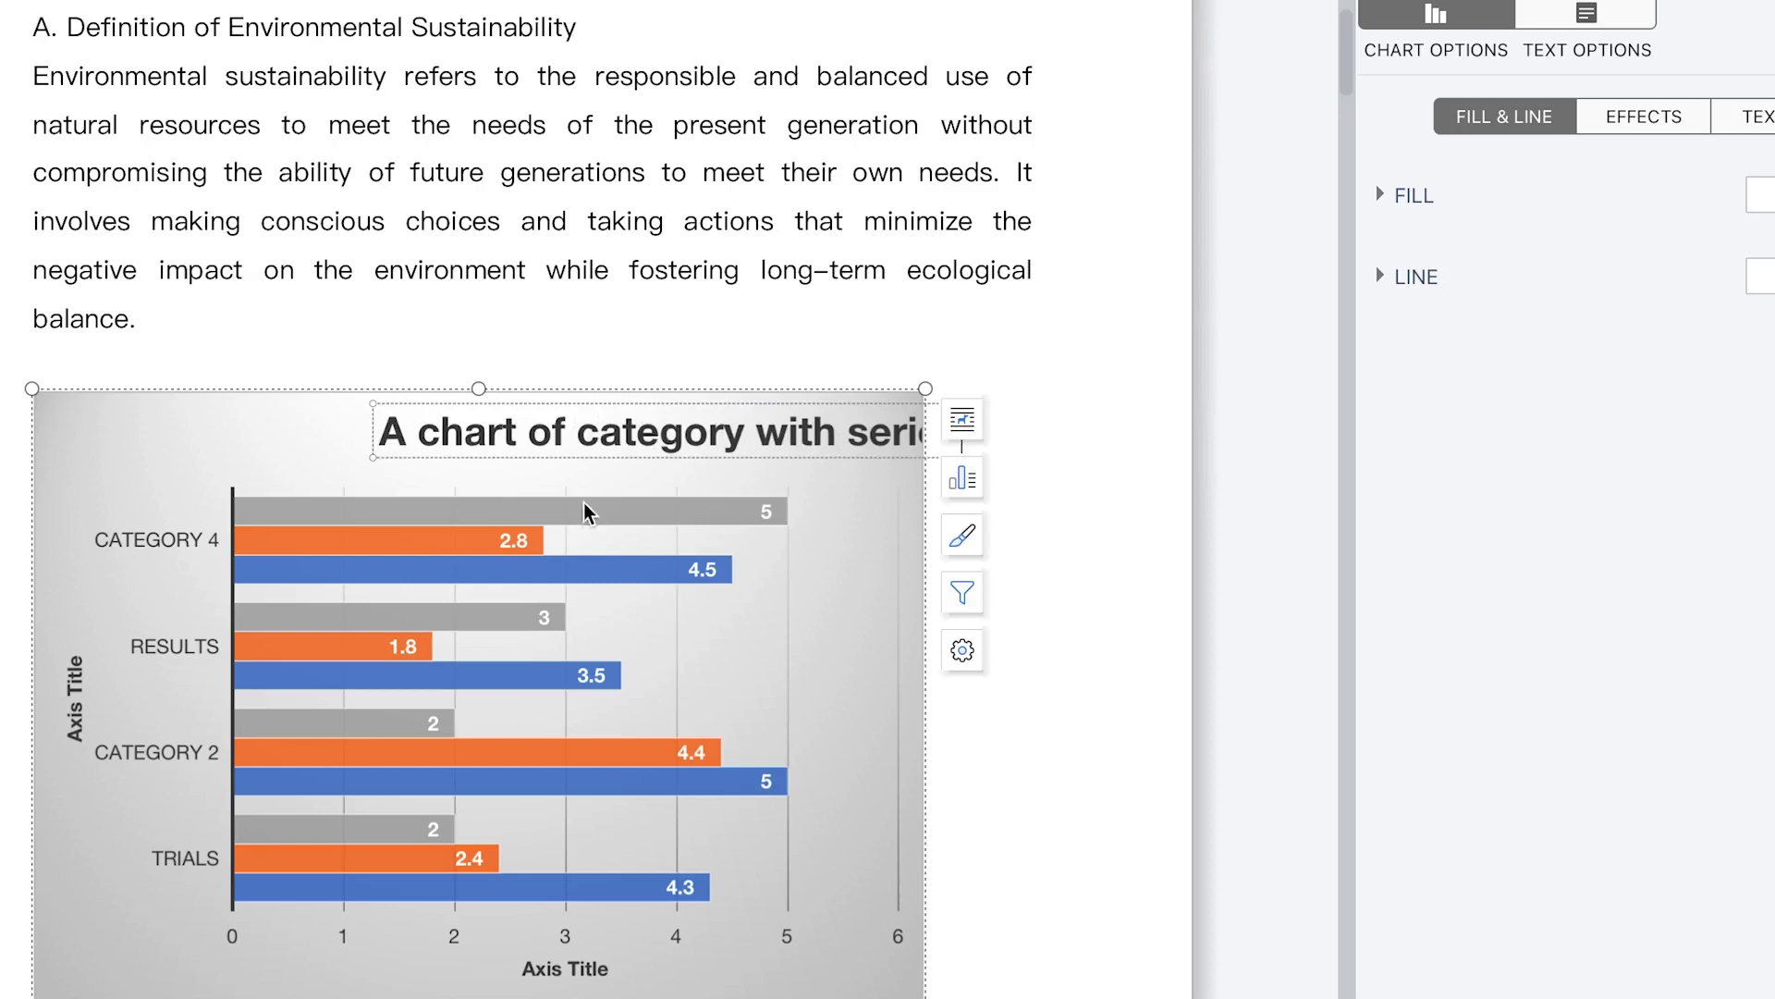
# Shift the title box left so it fits inside the chart.
pyautogui.click(1092, 262)
pyautogui.click(629, 440)
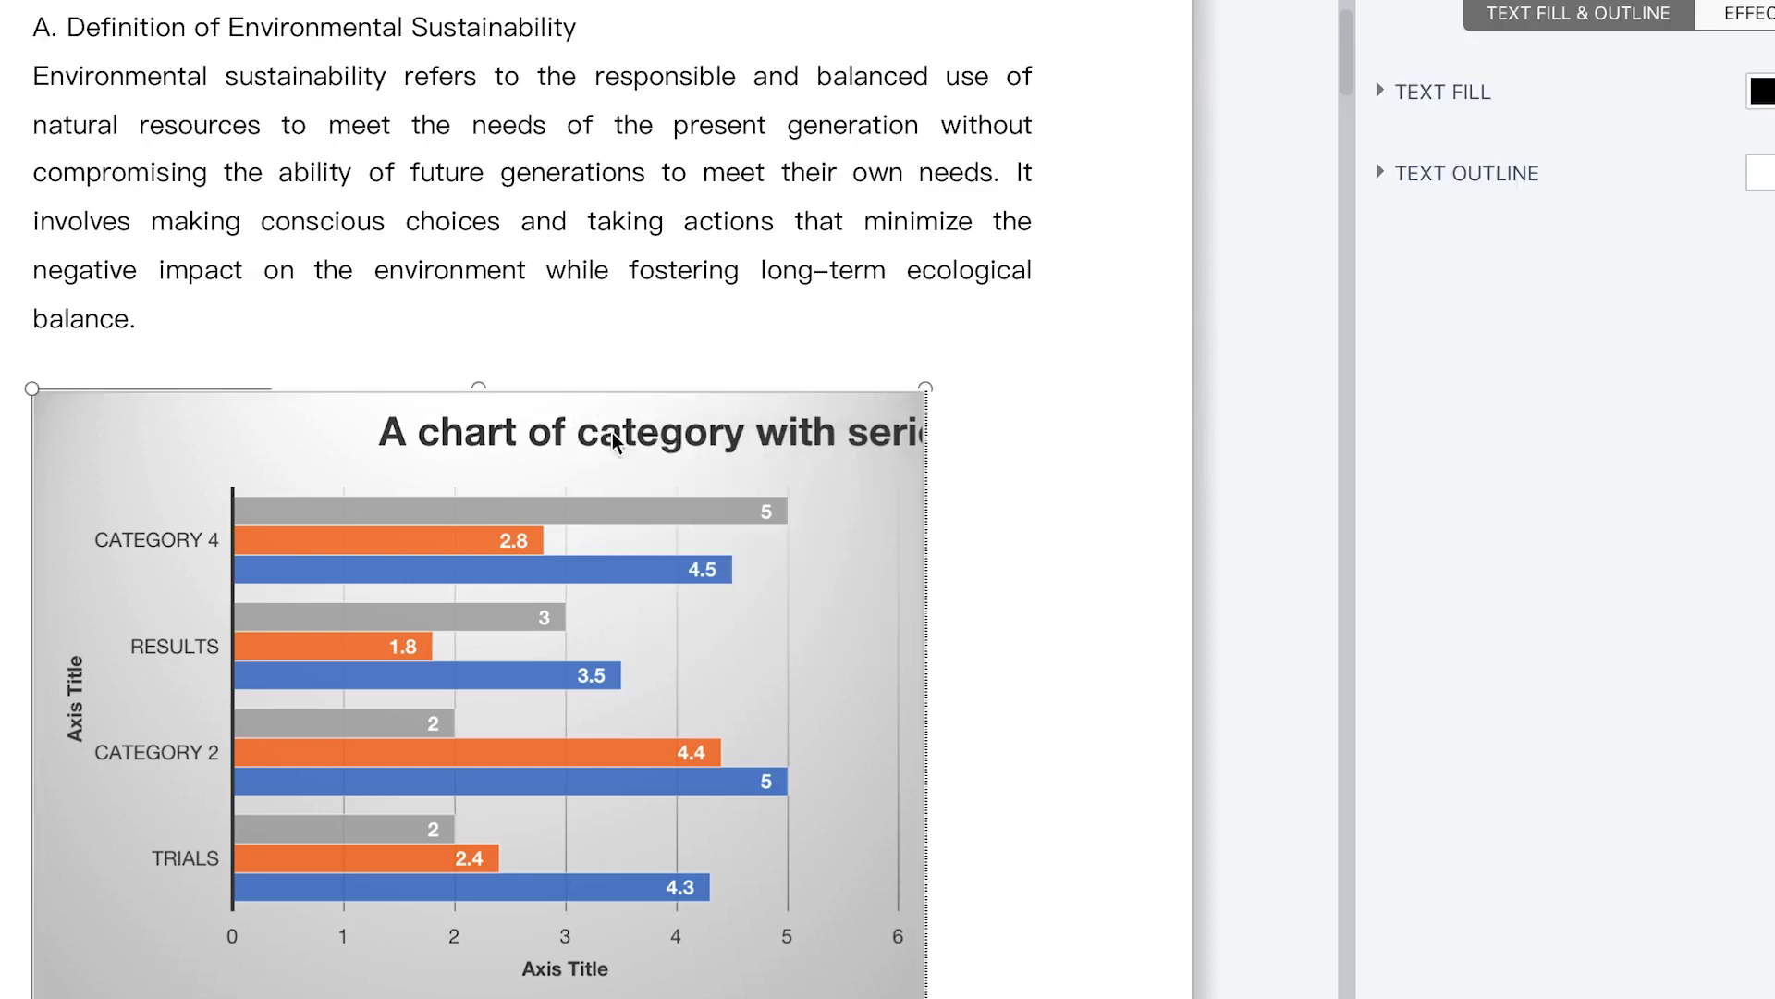
pyautogui.click(627, 441)
pyautogui.moveTo(553, 459); pyautogui.dragTo(431, 459)
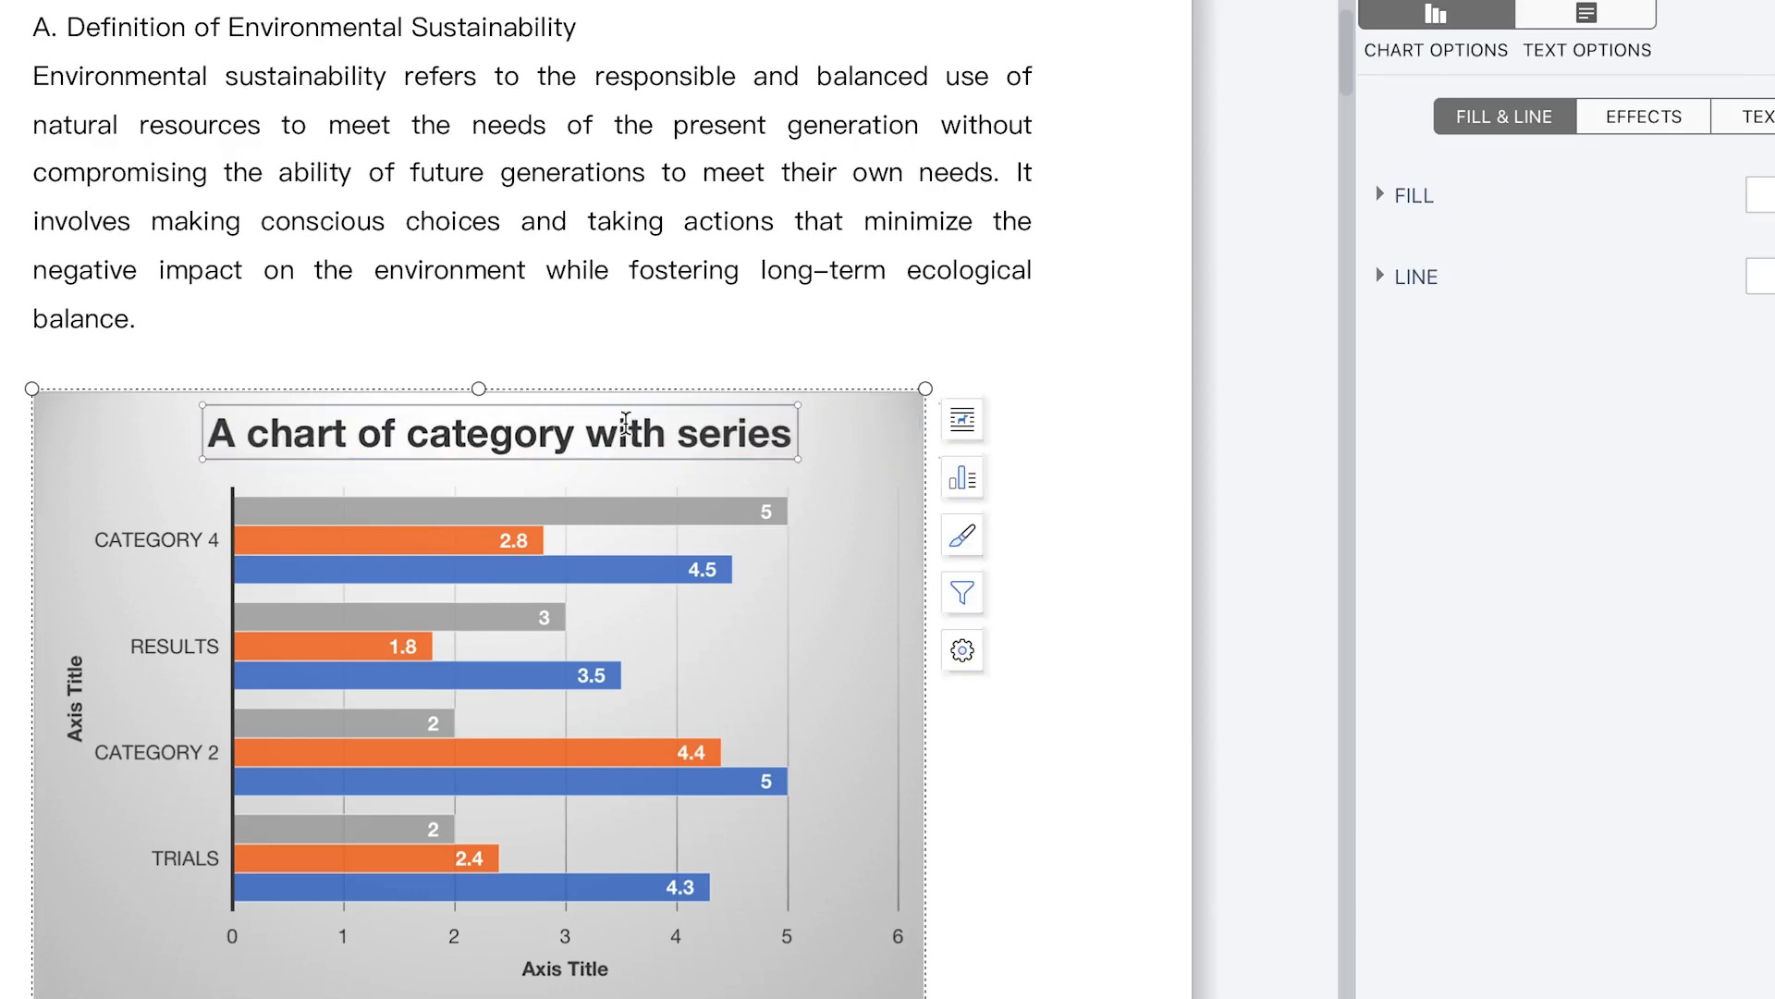
pyautogui.click(1018, 315)
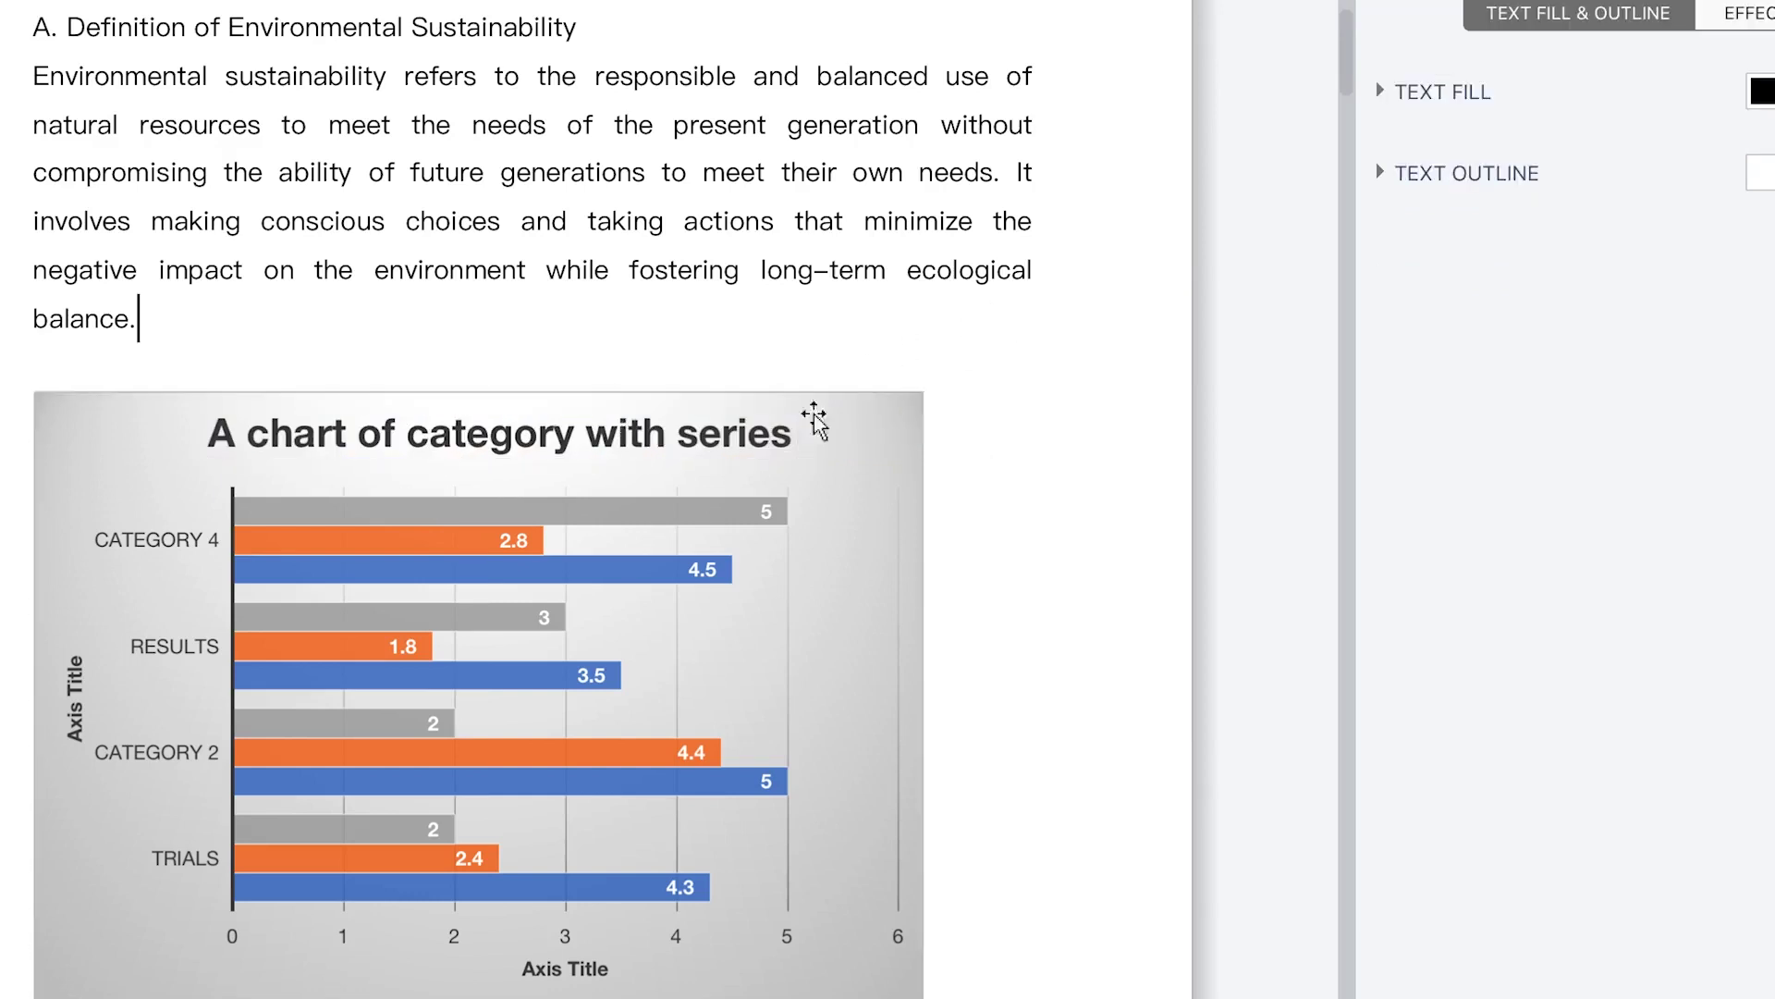
pyautogui.click(824, 490)
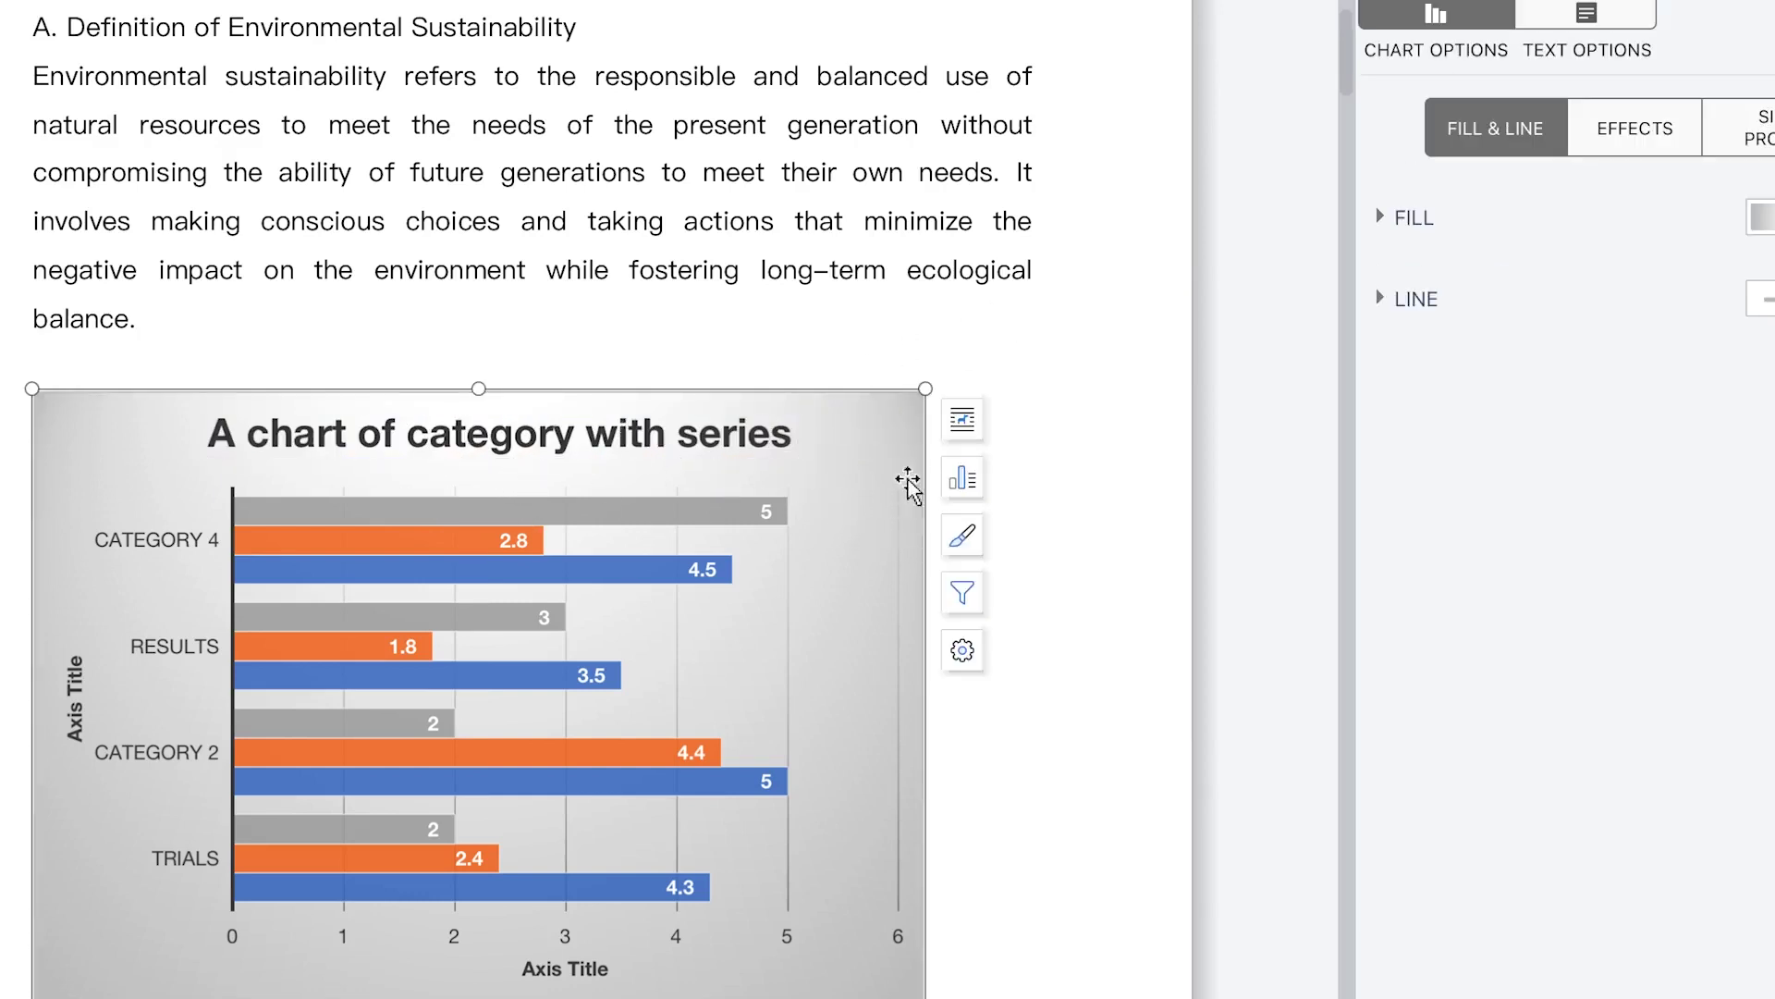
# Add a data table beneath the bar chart's plot and deselect the chart.
pyautogui.click(959, 479)
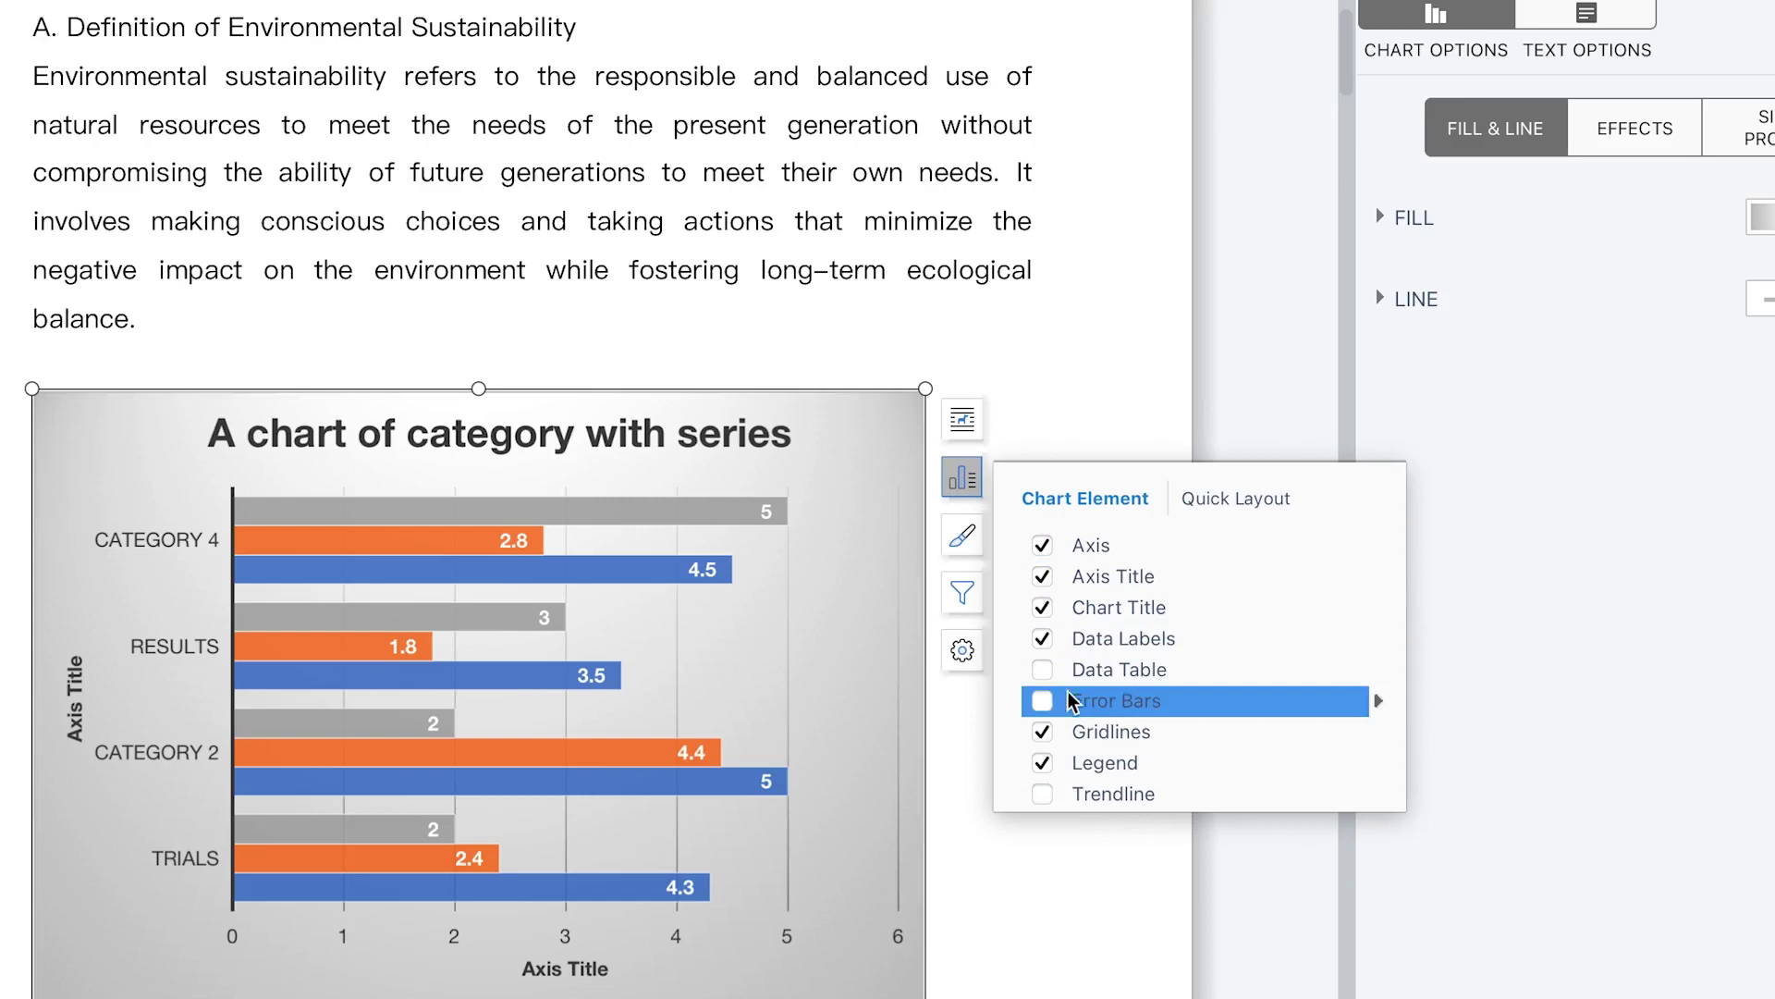
pyautogui.click(1043, 675)
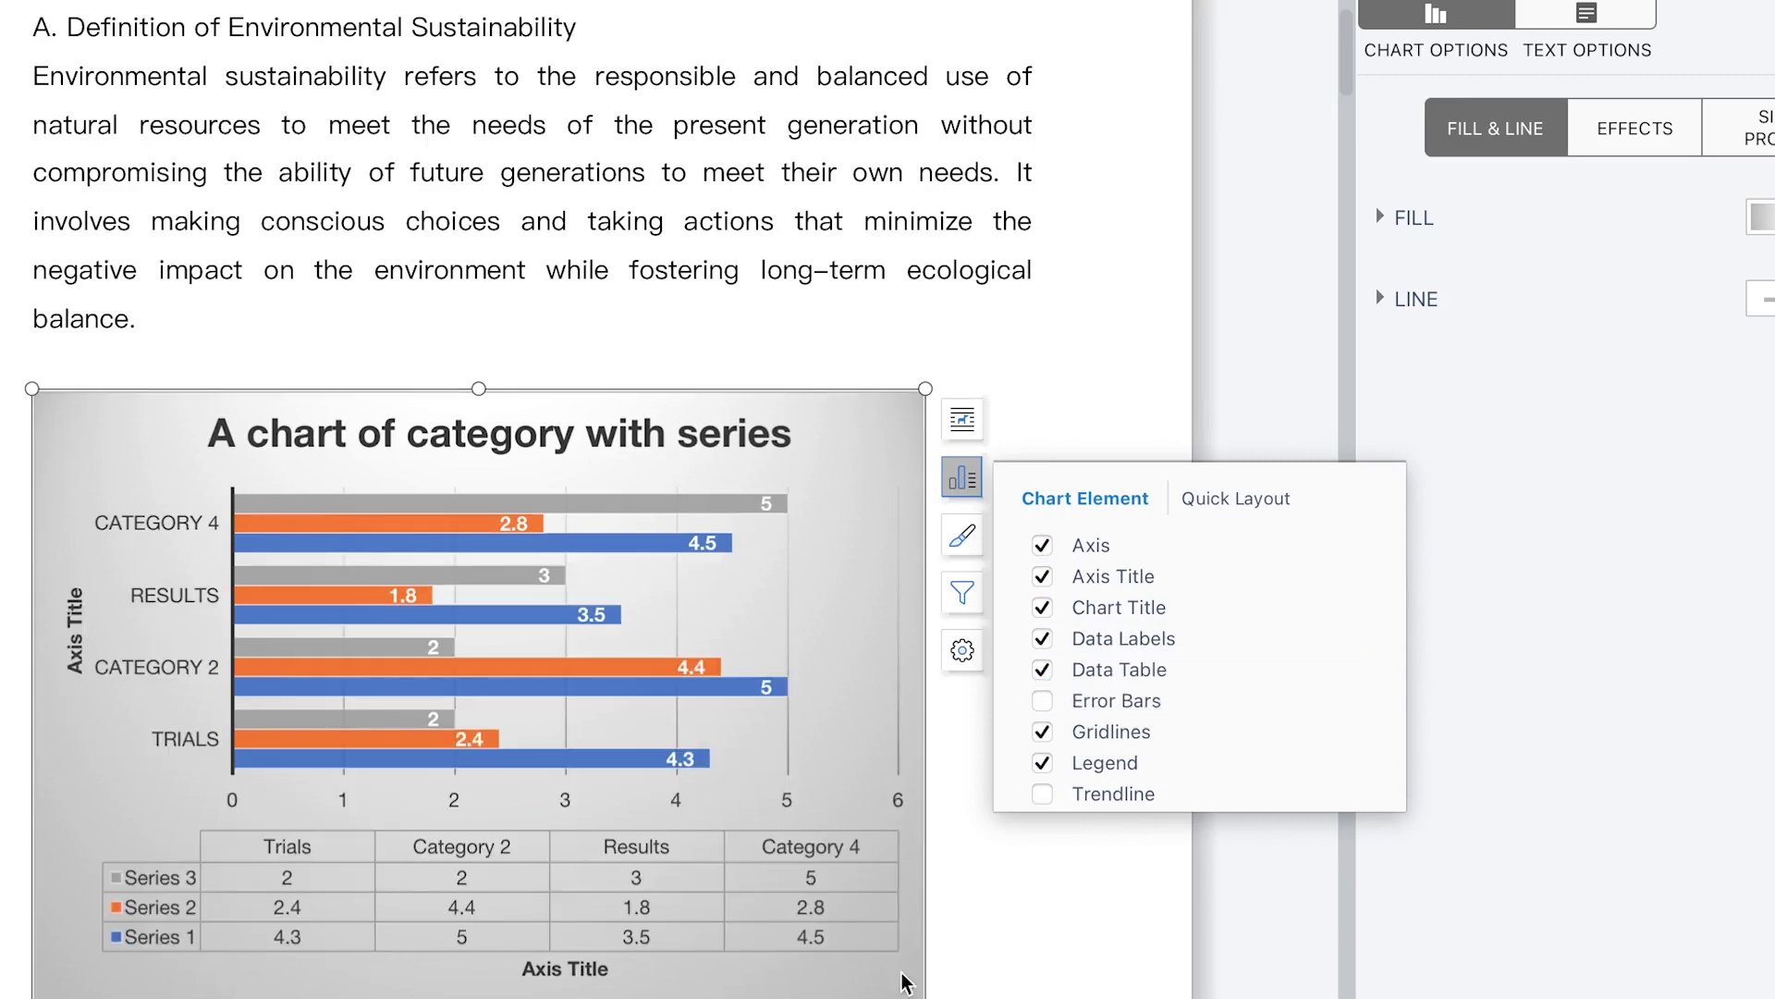
pyautogui.click(1074, 974)
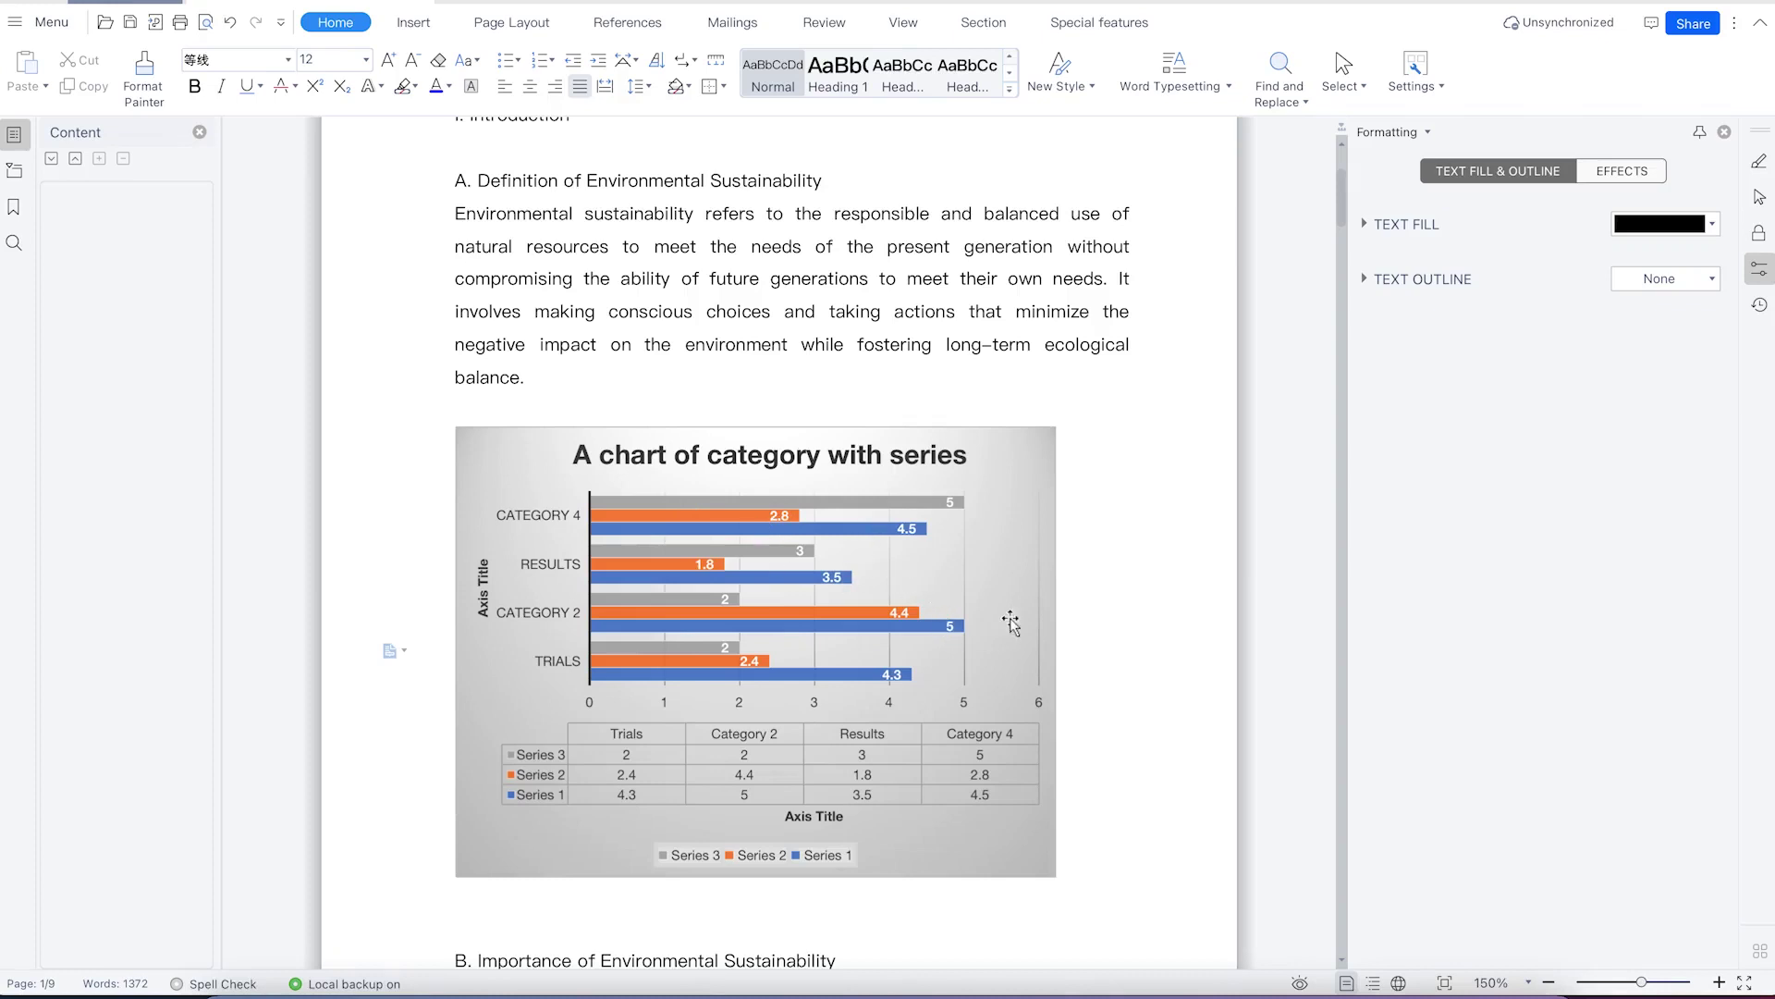
# Review the bar chart's filter and plot-area fill options, then close the Formatting pane.
pyautogui.click(1015, 507)
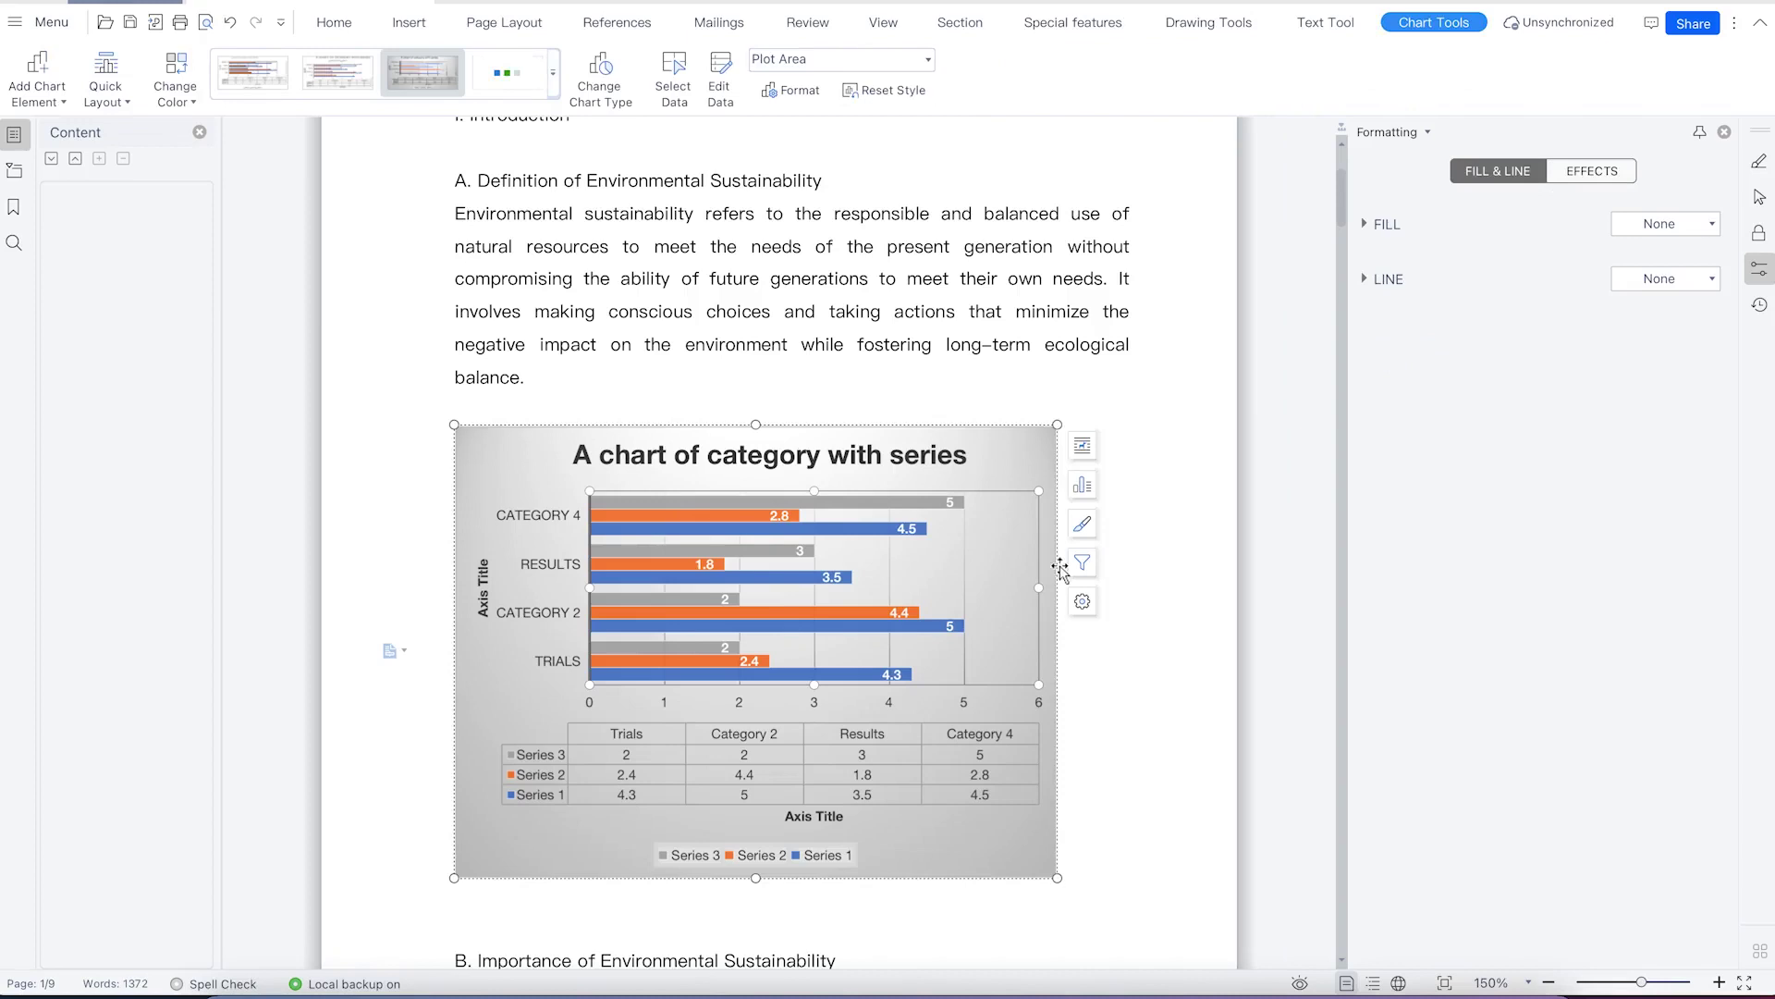
pyautogui.click(1081, 573)
pyautogui.click(1081, 572)
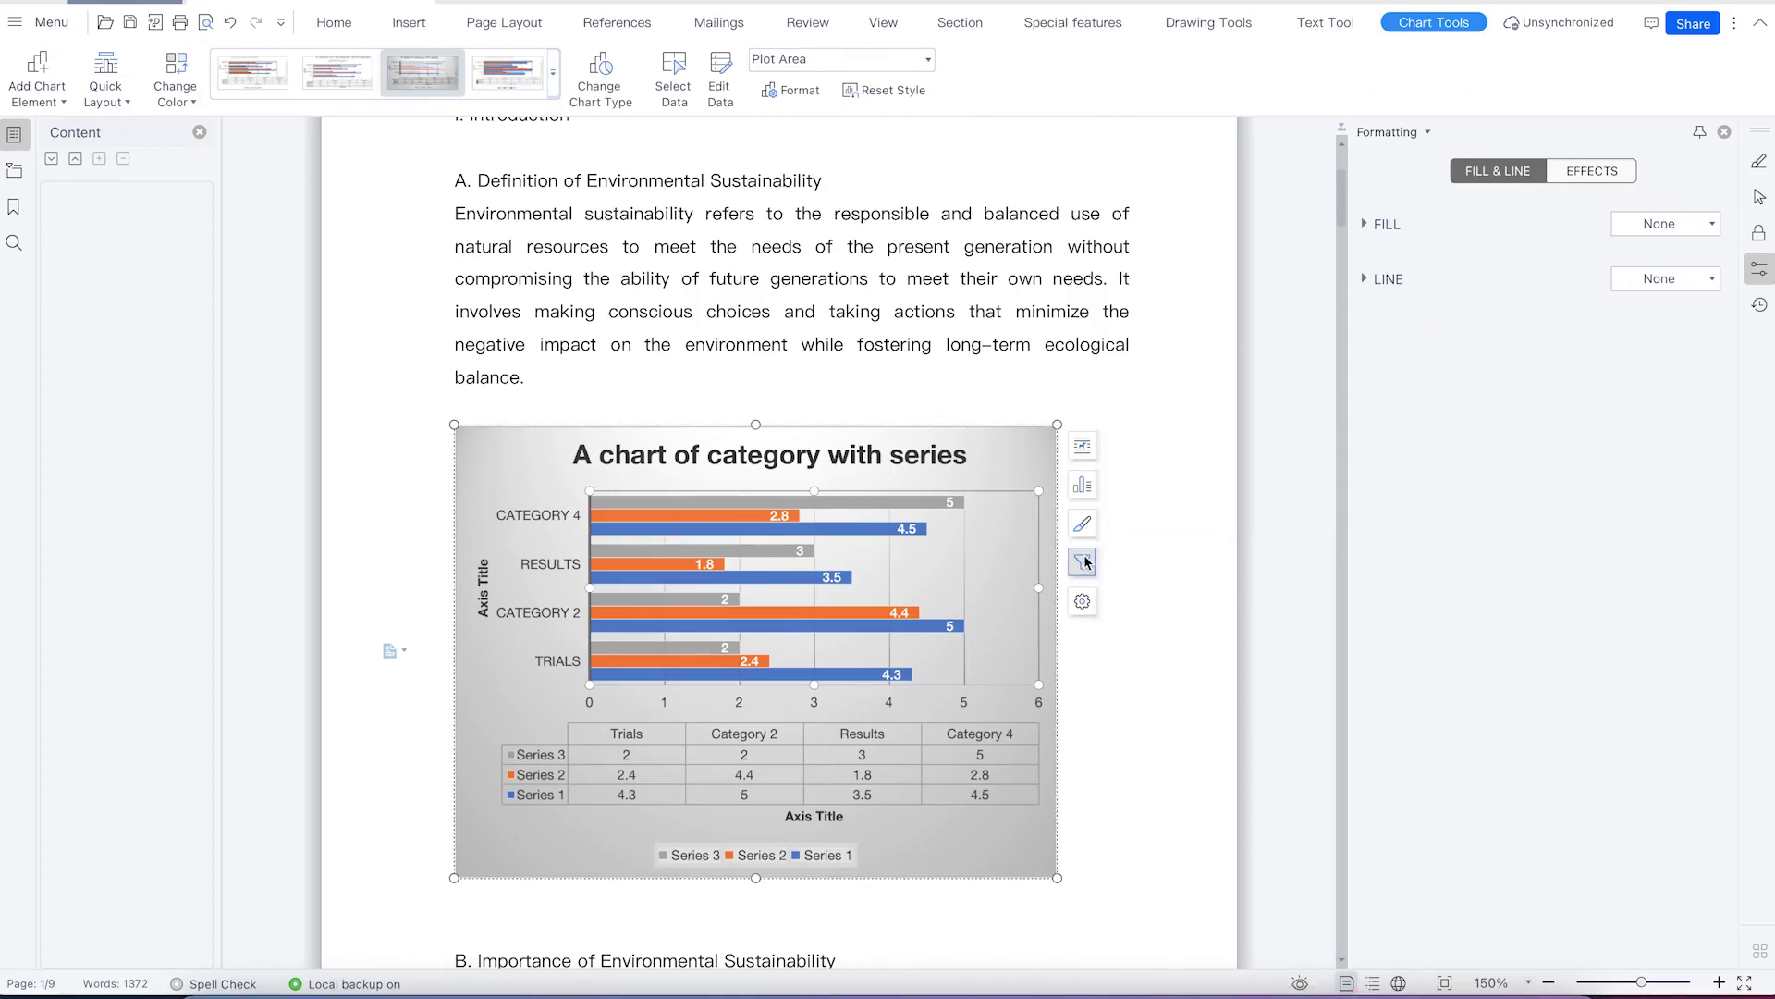
pyautogui.click(1087, 607)
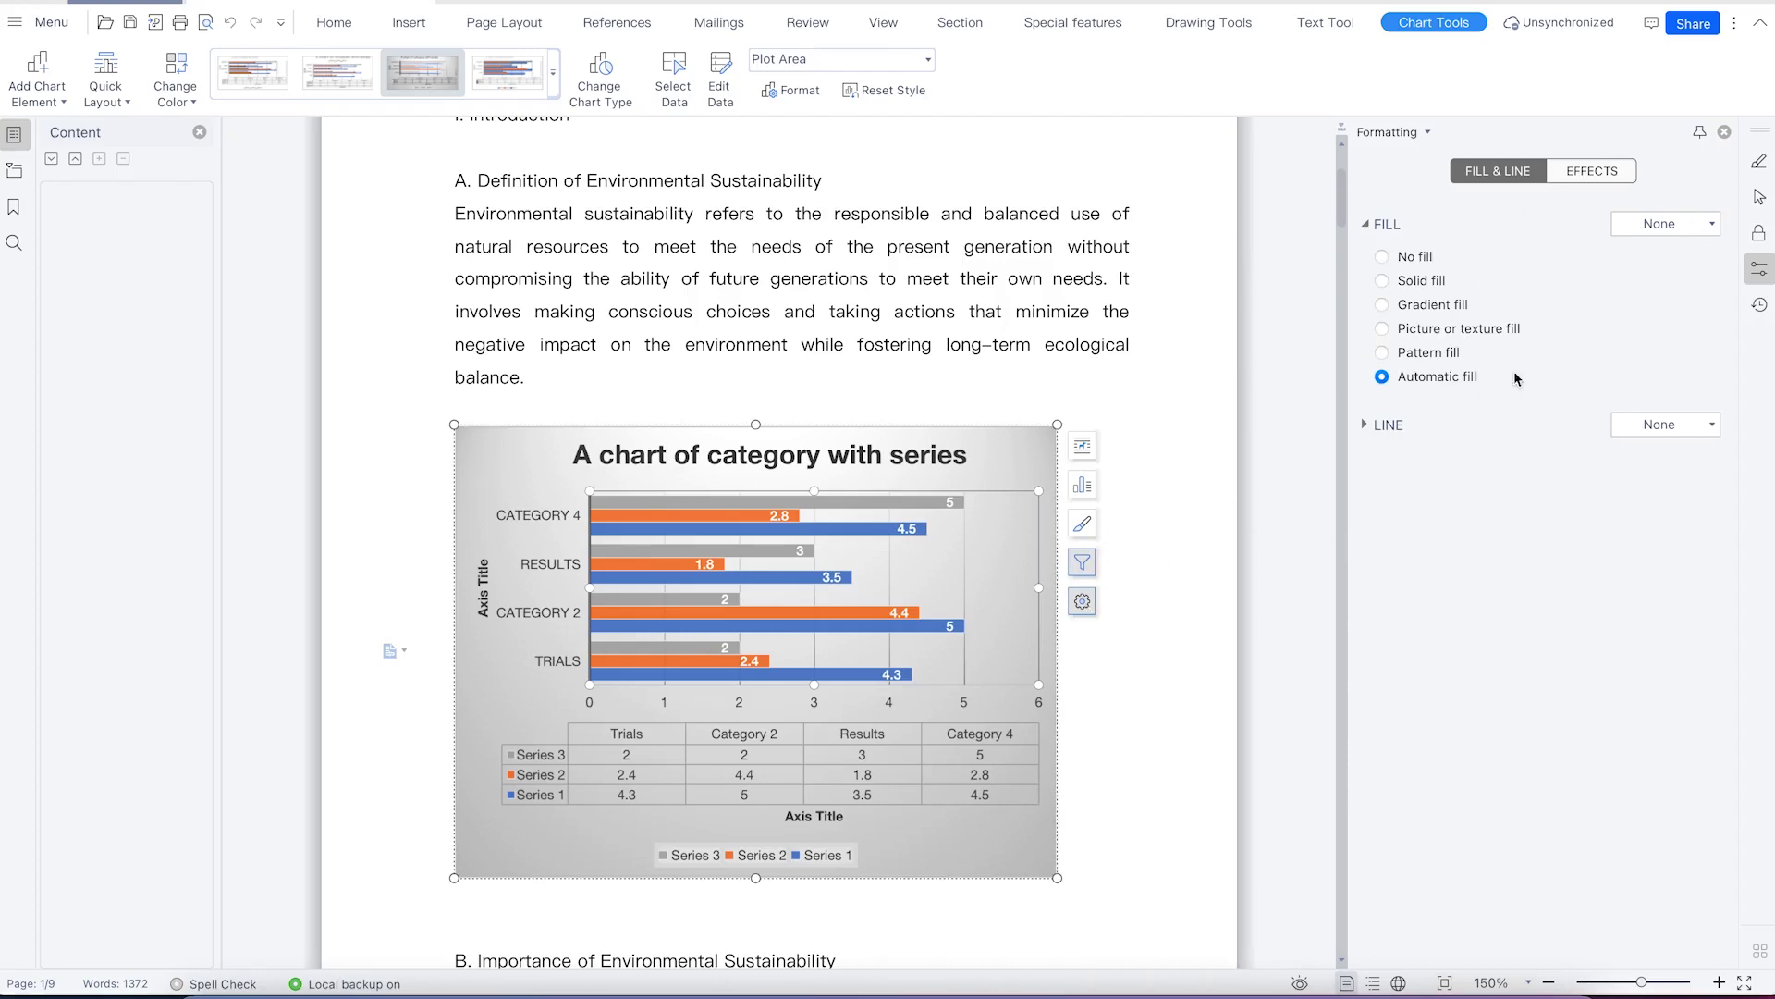
pyautogui.click(1723, 132)
# Put the cursor right of the bar chart and start a new paragraph below it.
pyautogui.click(1274, 573)
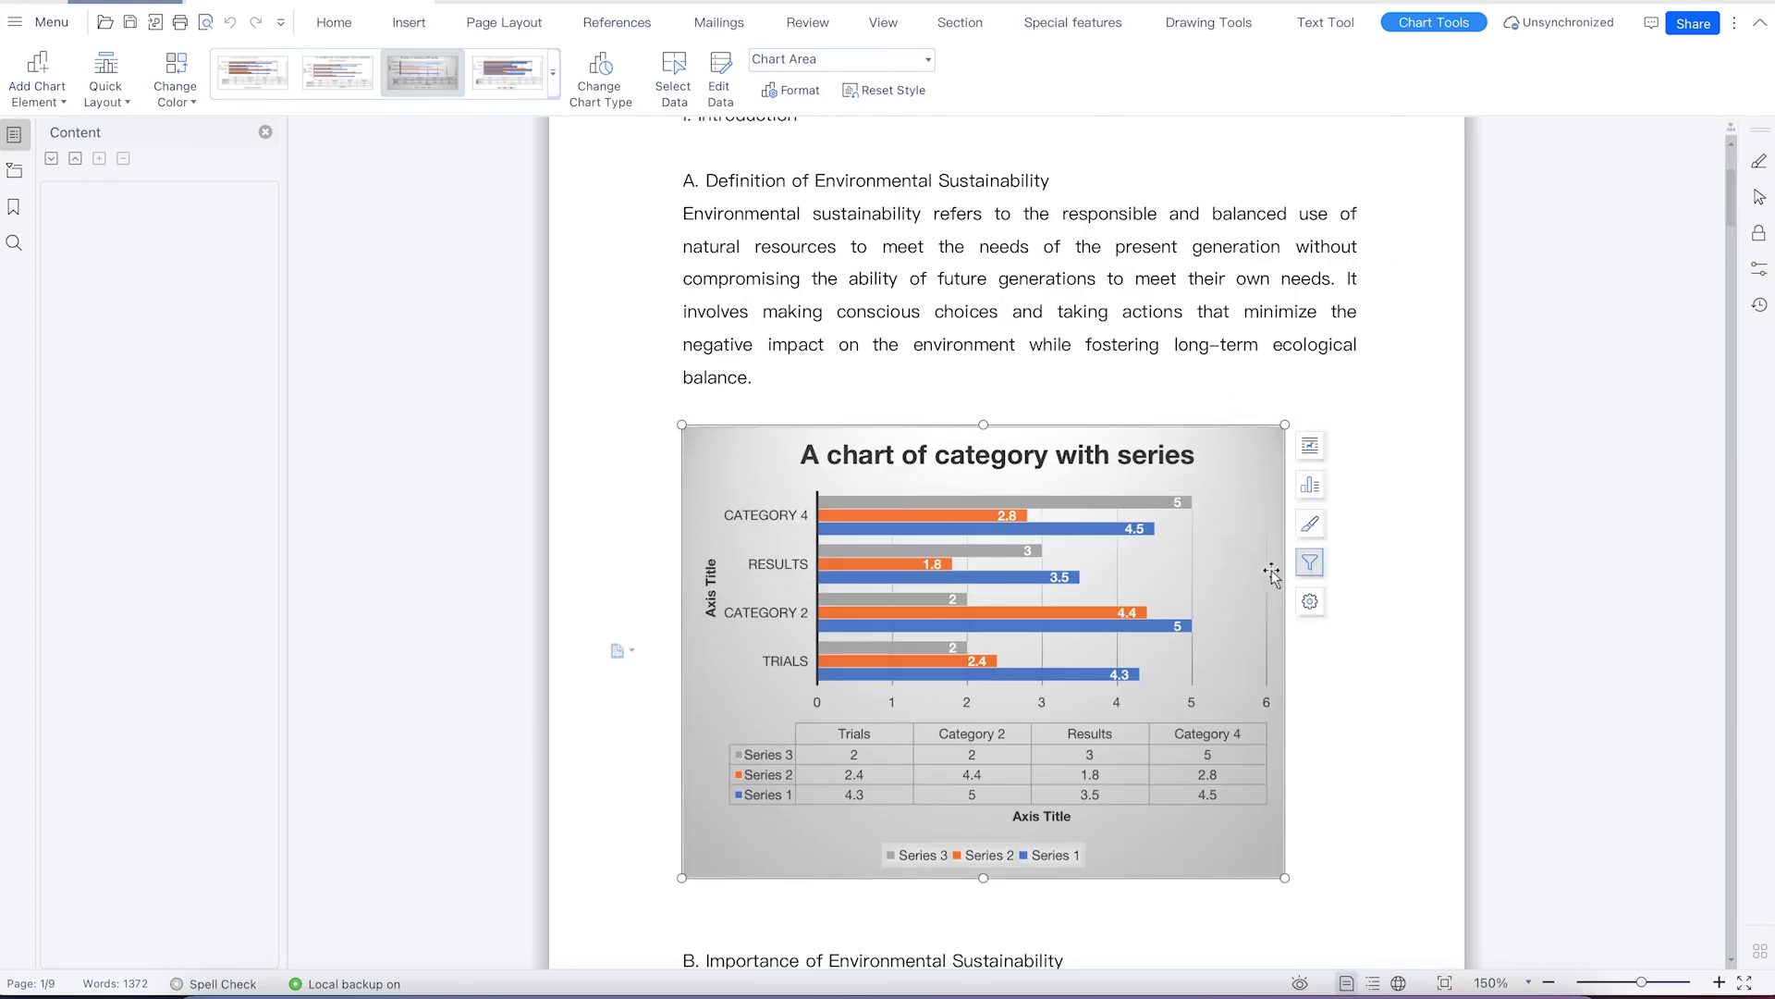
pyautogui.click(1386, 786)
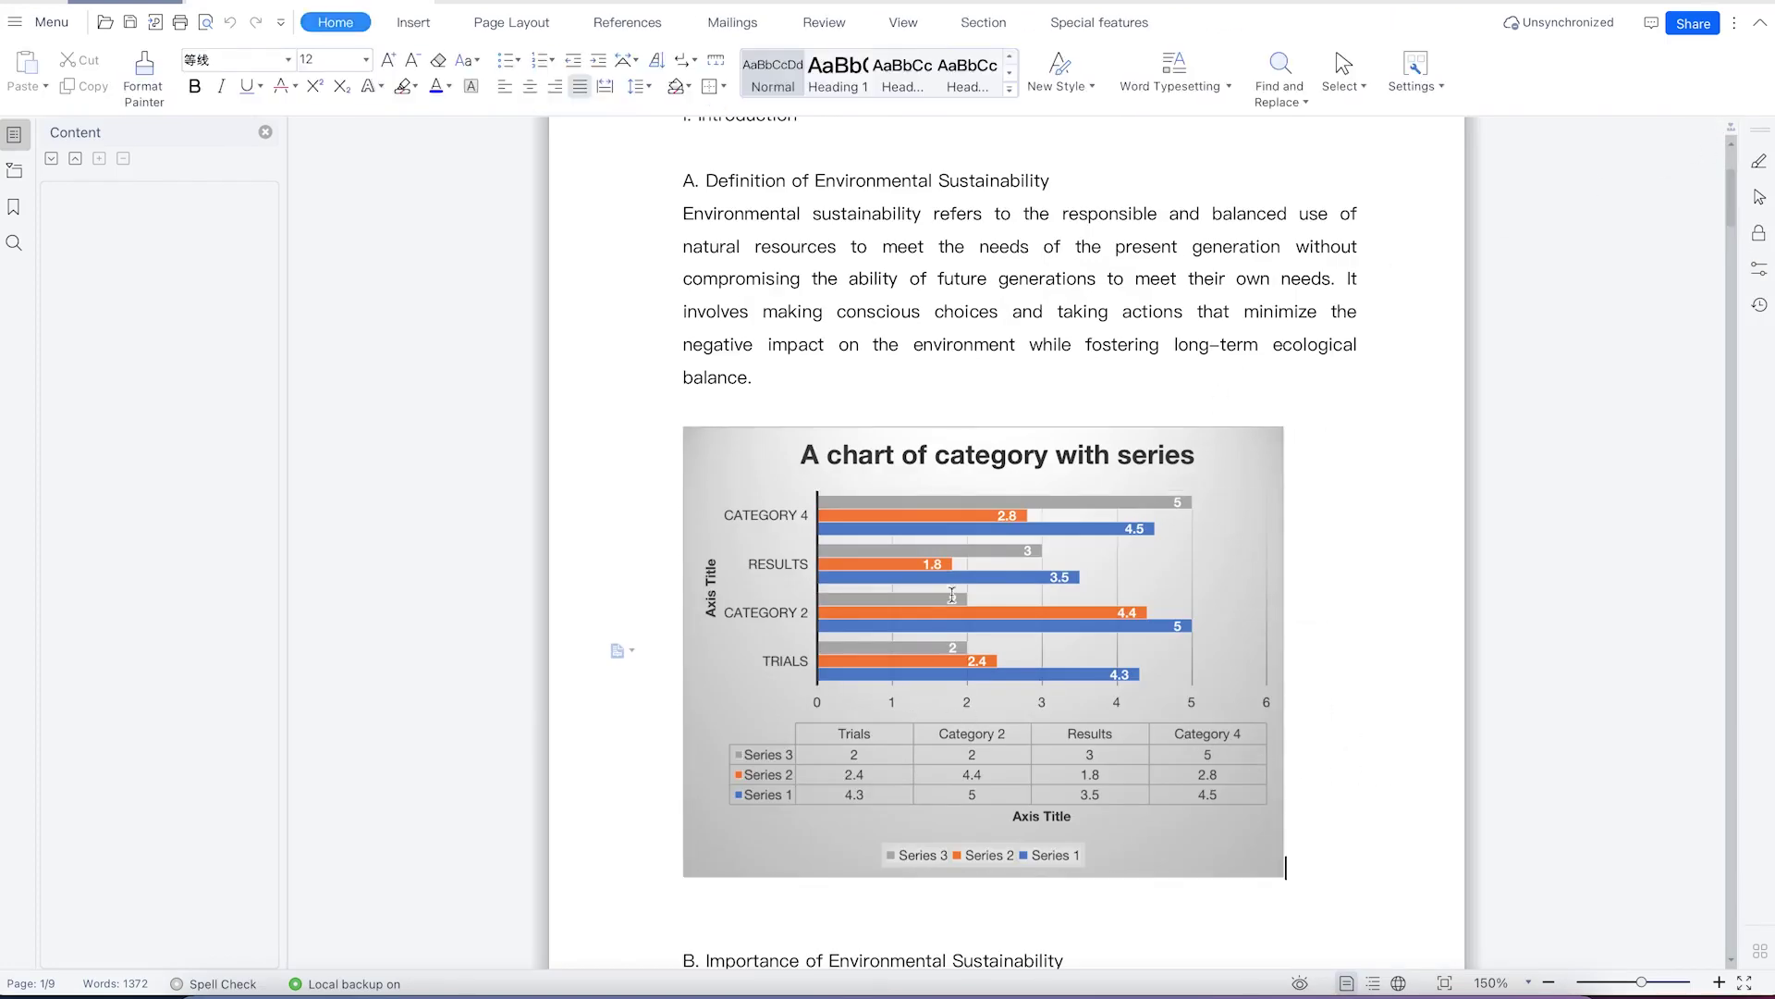
pyautogui.press('Return')
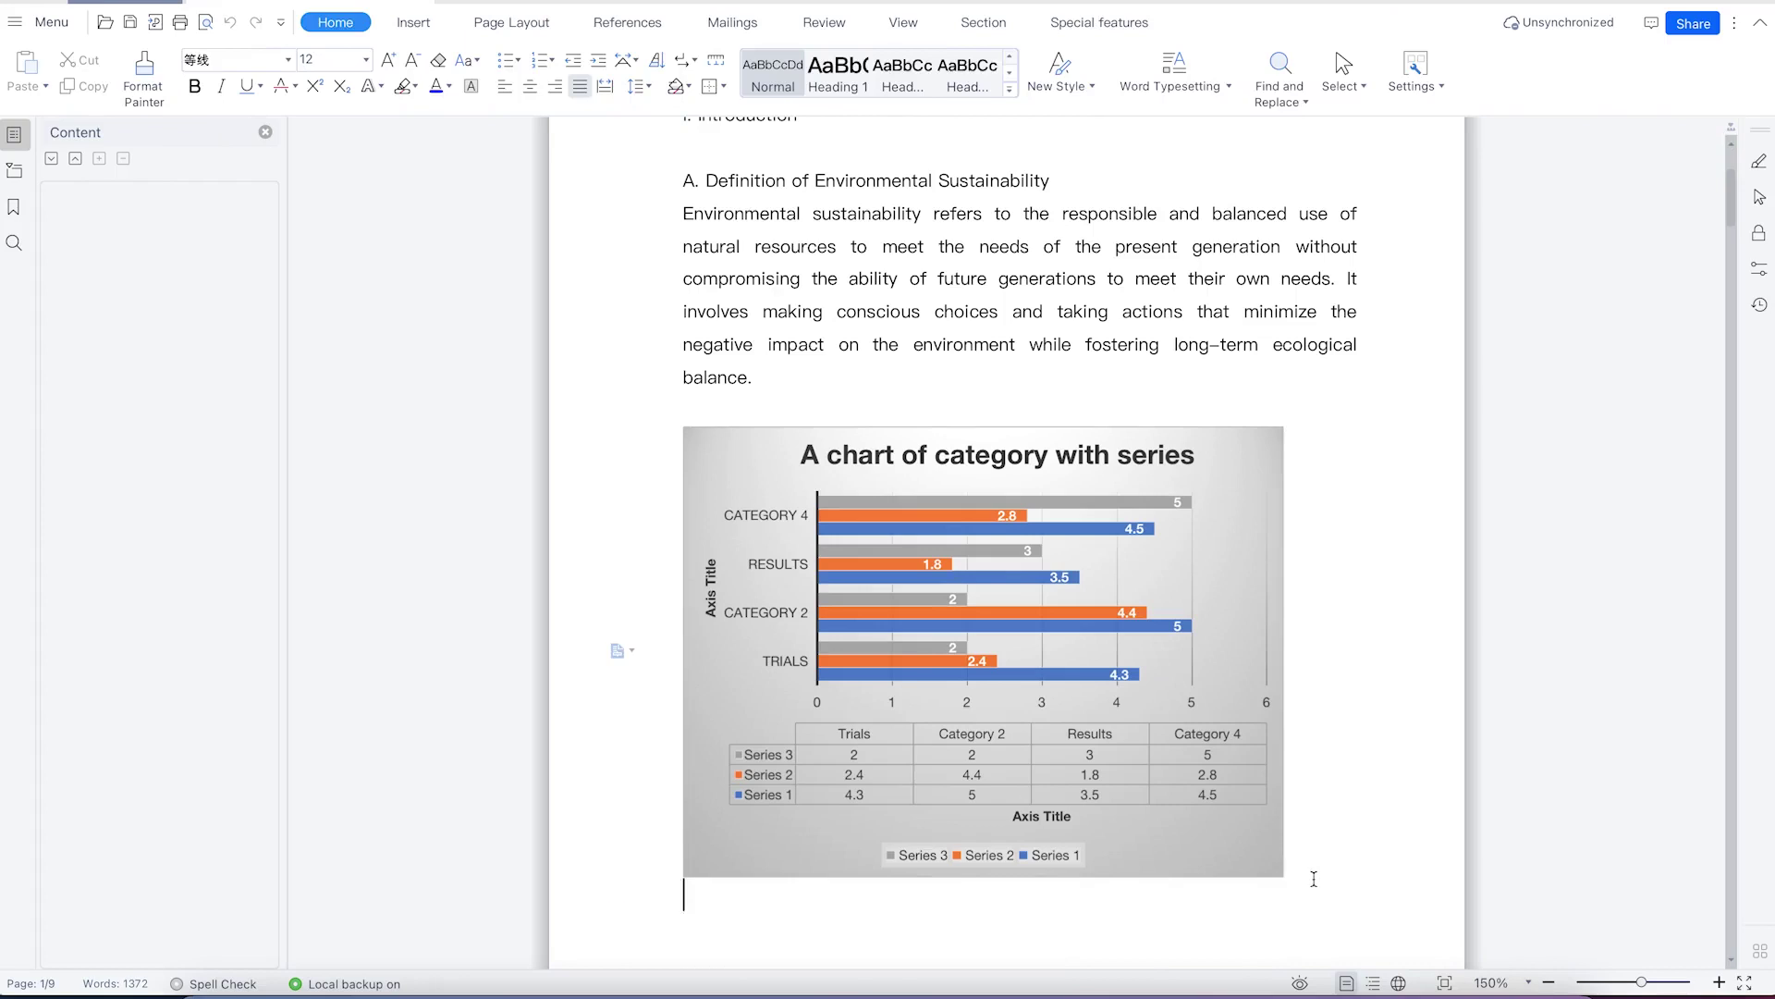
# Insert a basic Pie chart titled Sales from the Insert Chart dialog.
pyautogui.scroll(-5, 970, 524)
pyautogui.scroll(1, 970, 524)
pyautogui.scroll(3, 970, 525)
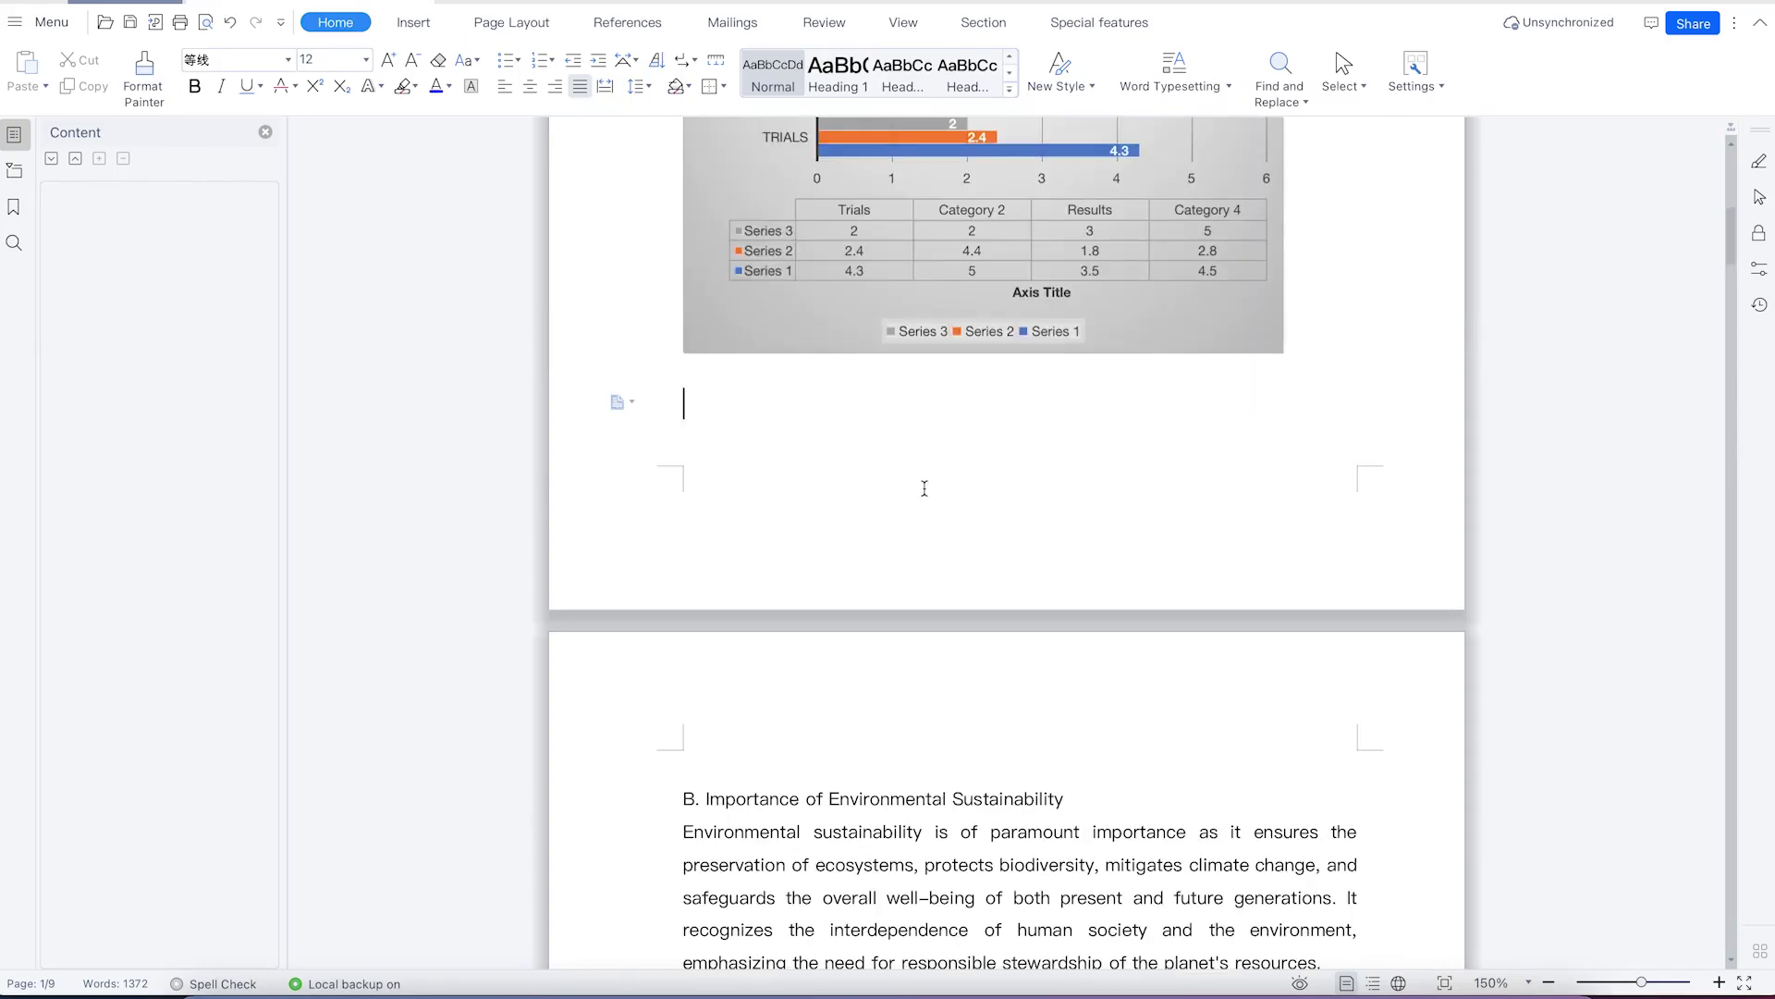
pyautogui.scroll(1, 871, 499)
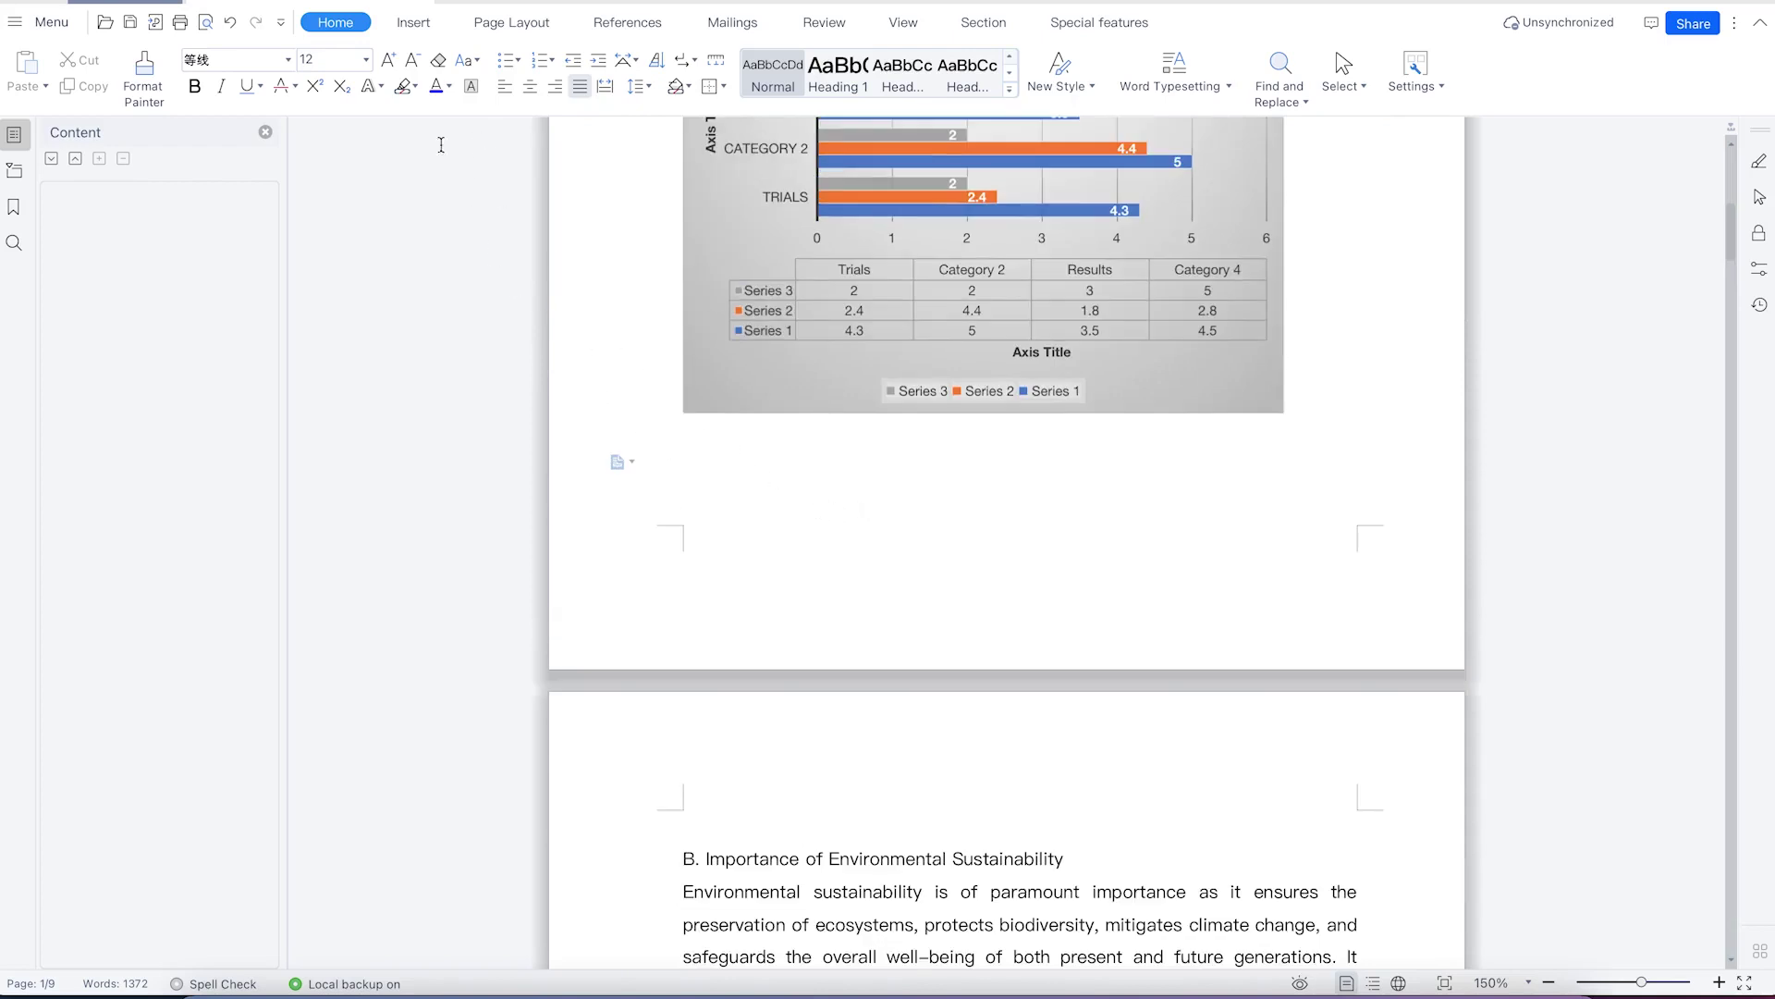
pyautogui.click(407, 22)
pyautogui.click(323, 66)
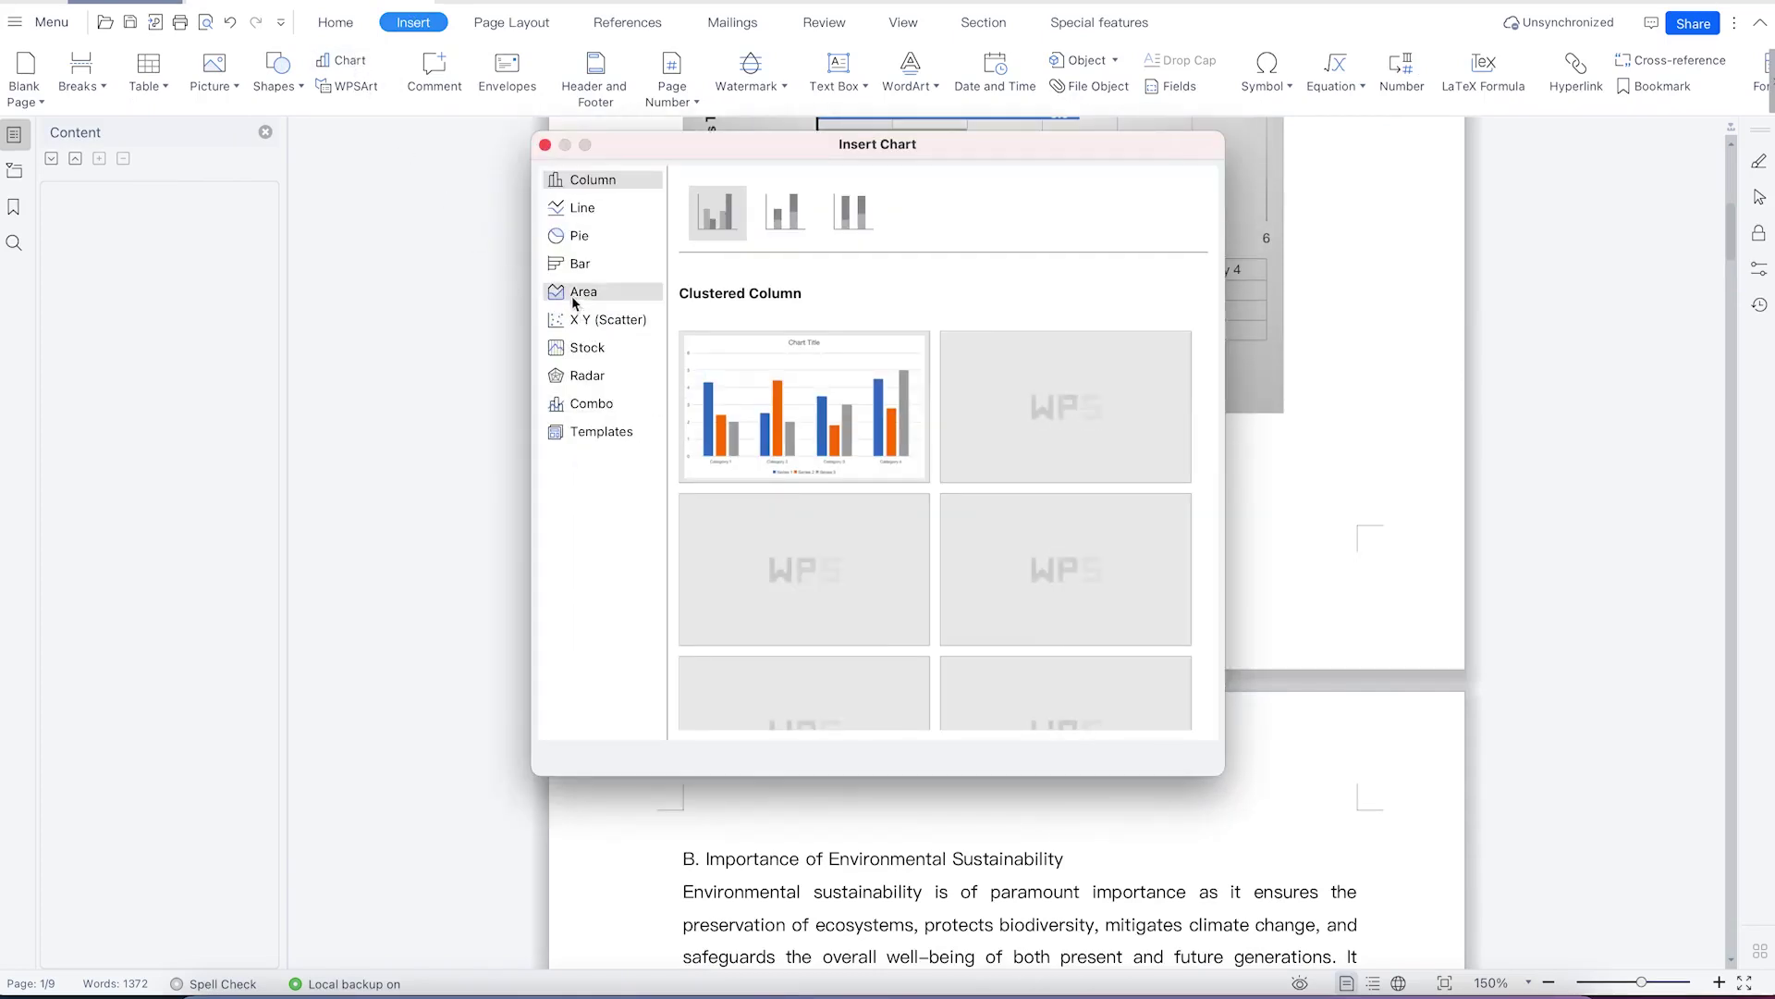
pyautogui.click(594, 237)
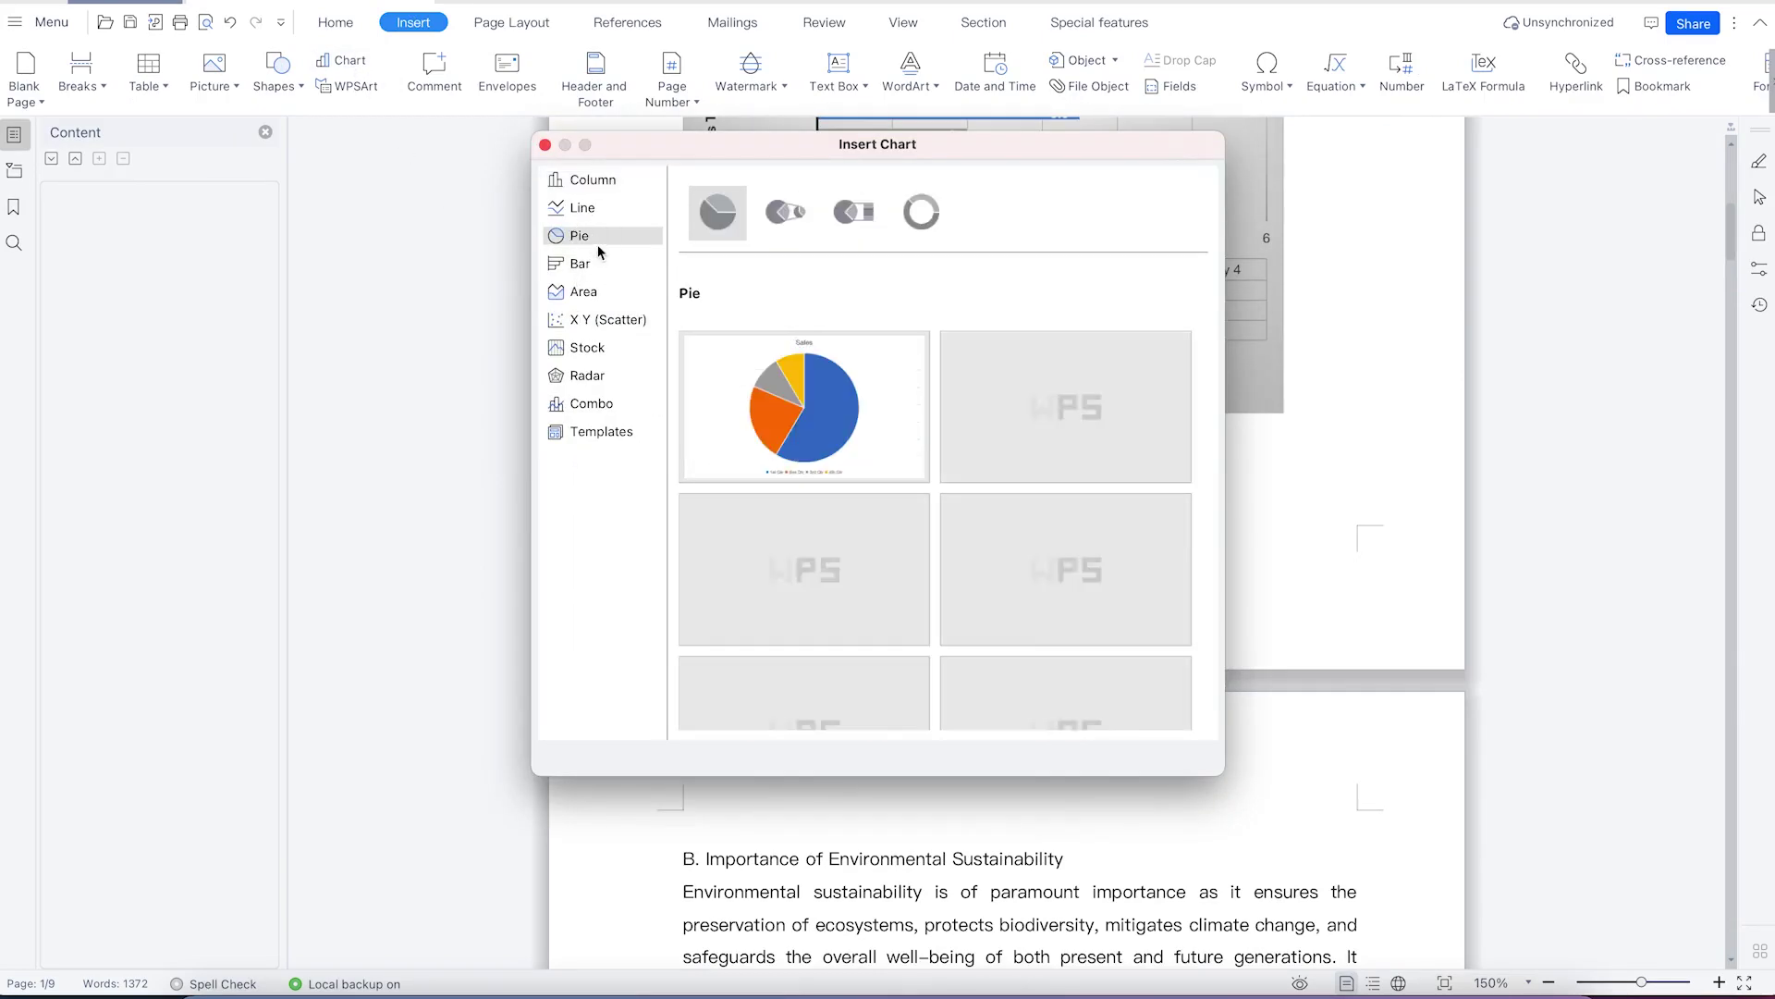
pyautogui.click(780, 385)
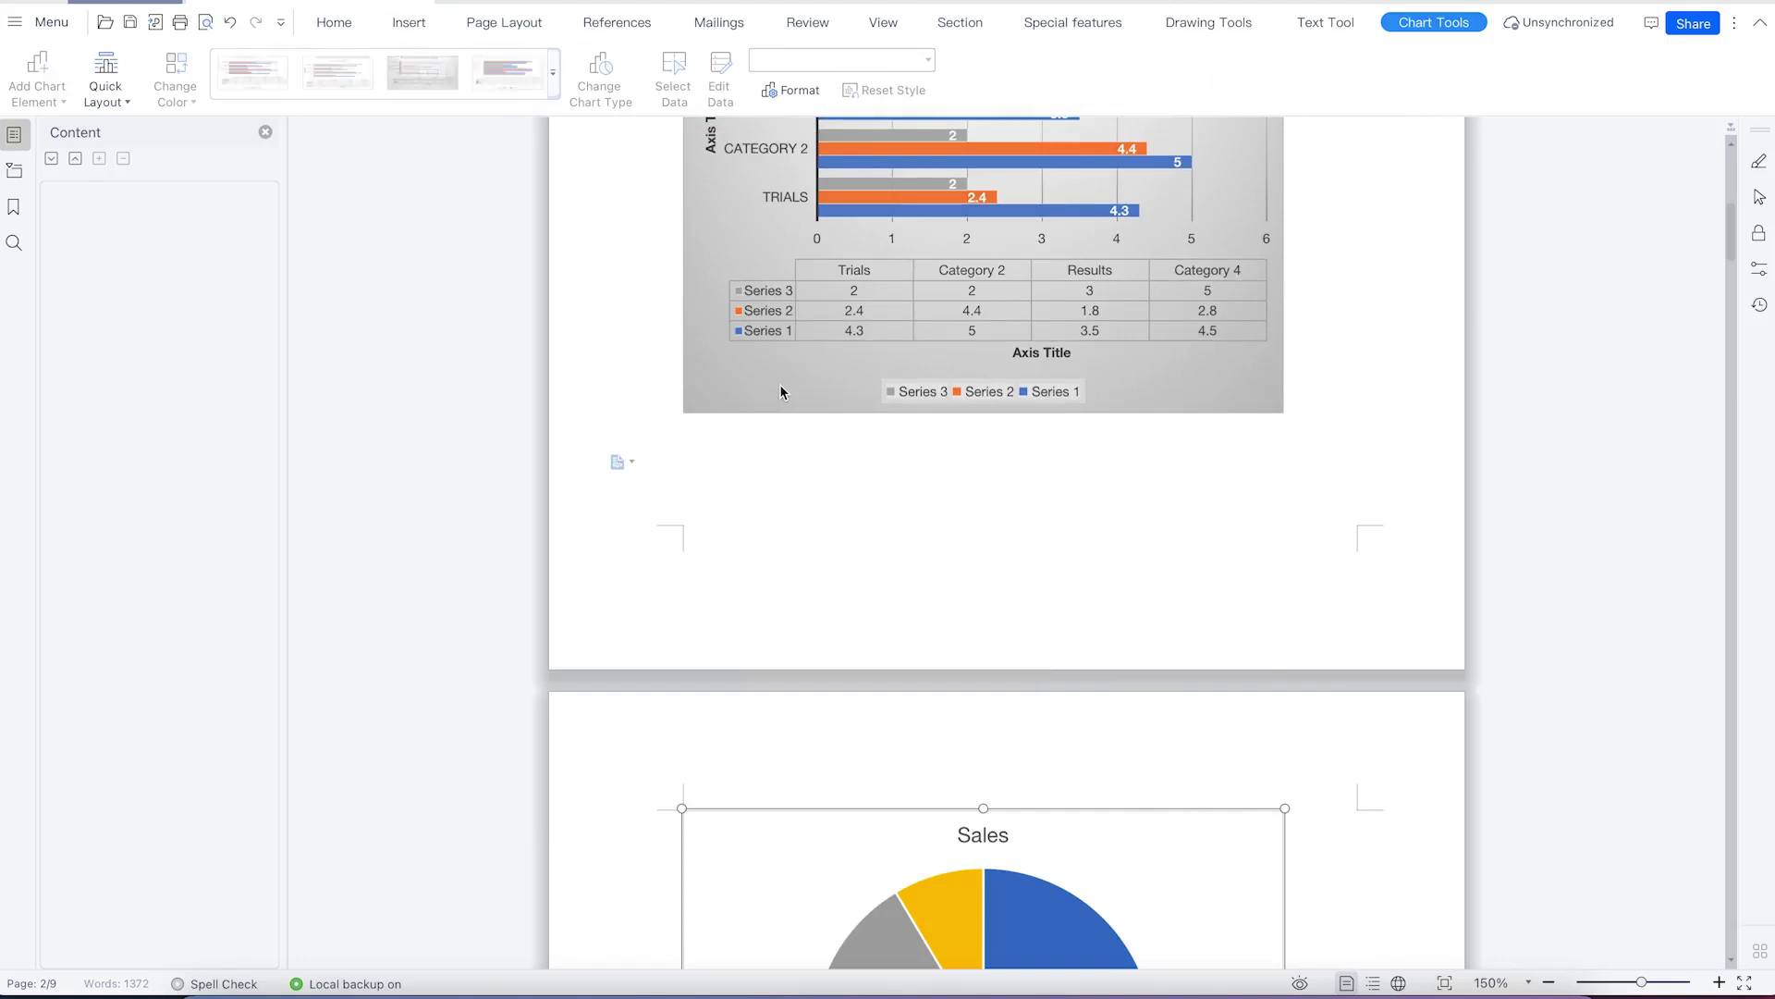
# Apply the third System Style, a grey gradient with percentage labels, to the Sales pie.
pyautogui.scroll(-3, 888, 601)
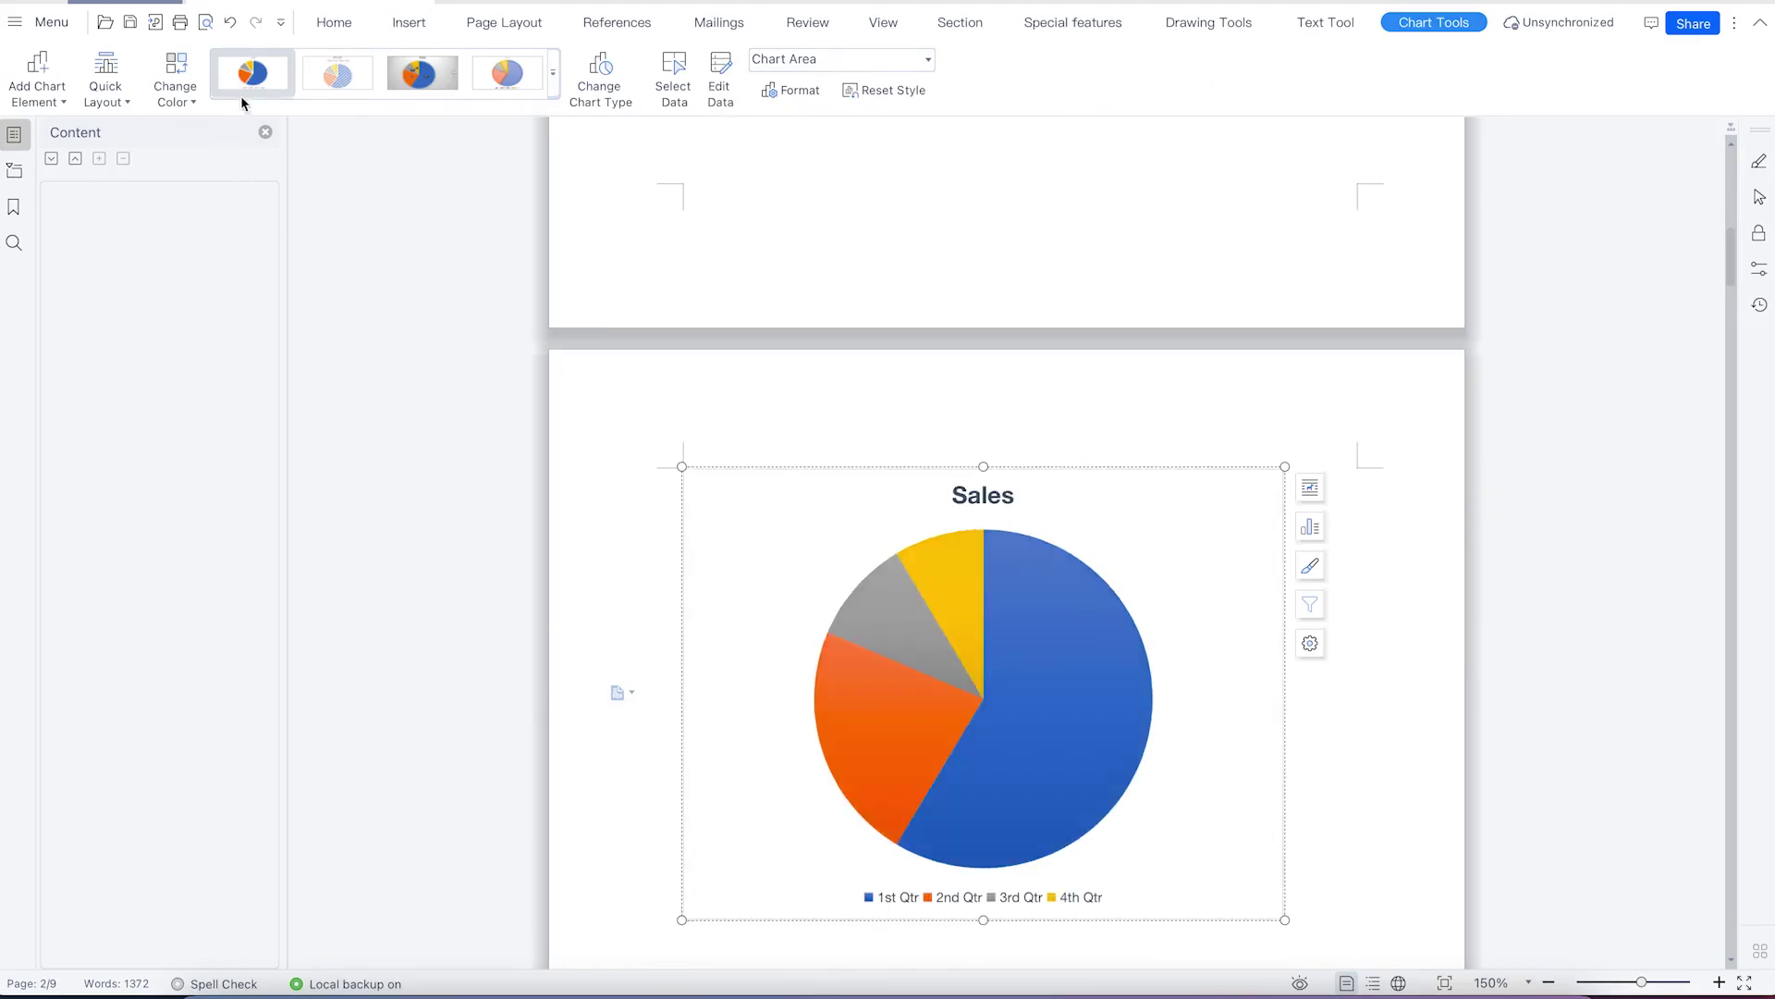
pyautogui.click(552, 82)
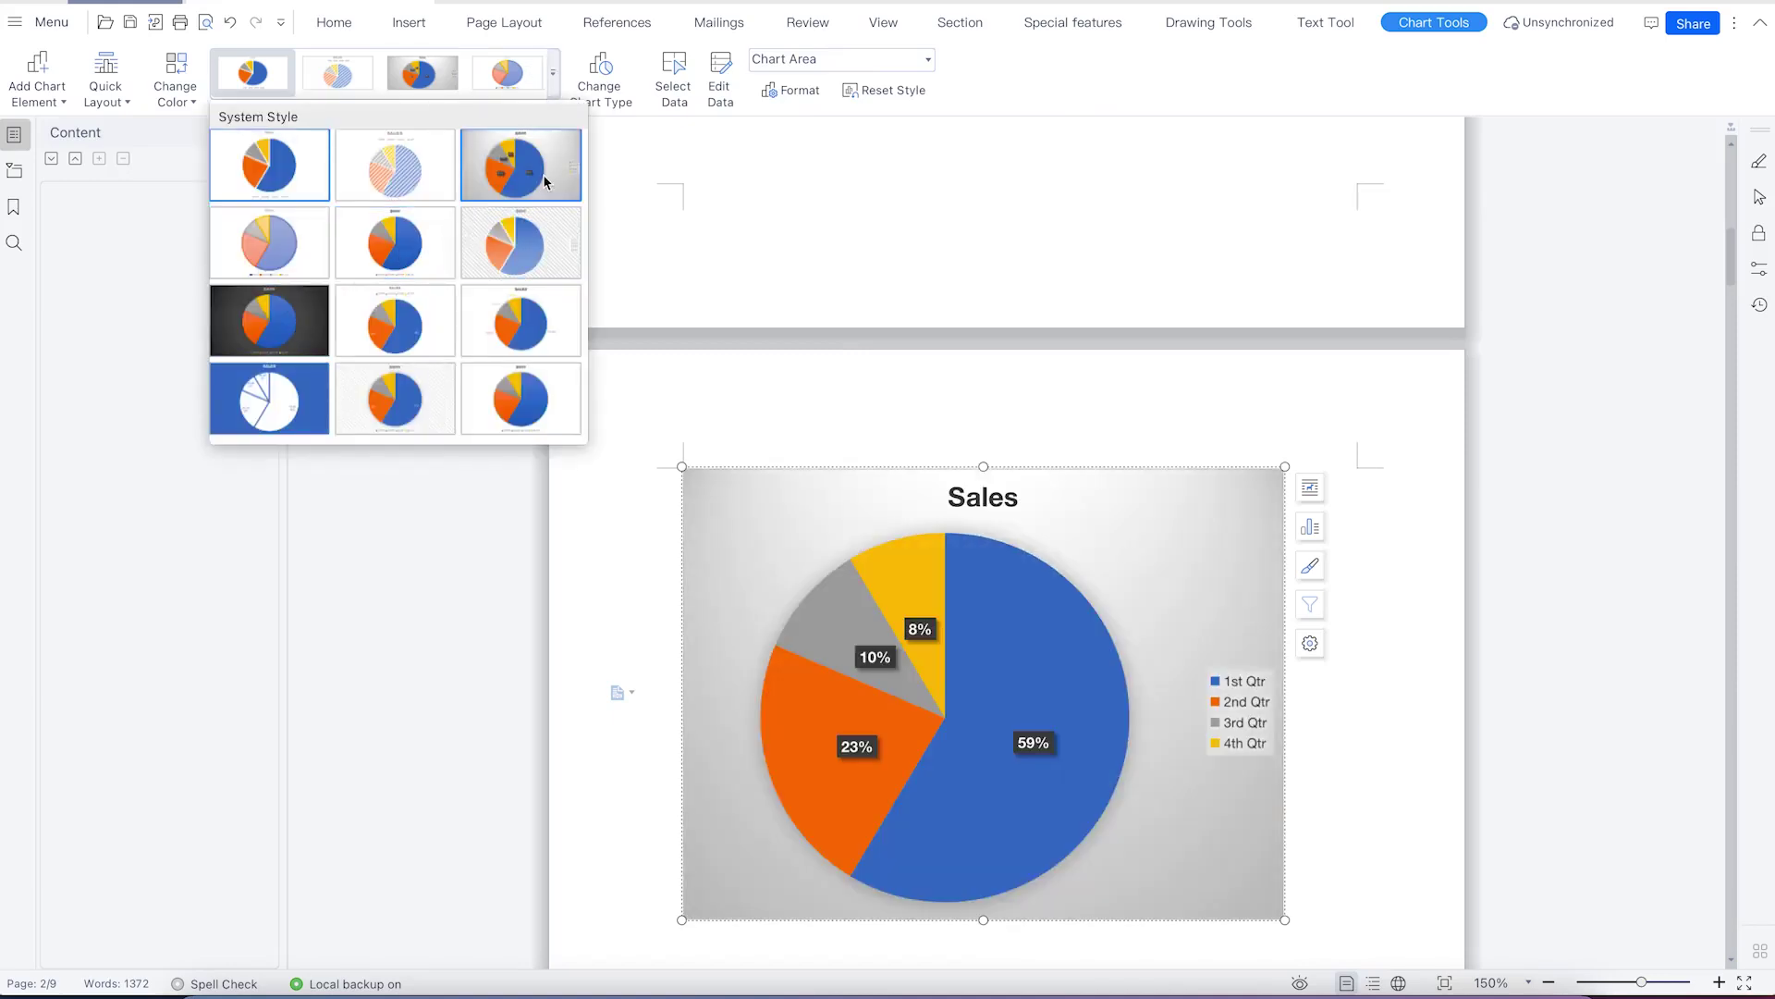
pyautogui.click(518, 180)
# Open the Sales series formatting and expand its Series Options.
pyautogui.doubleClick(965, 647)
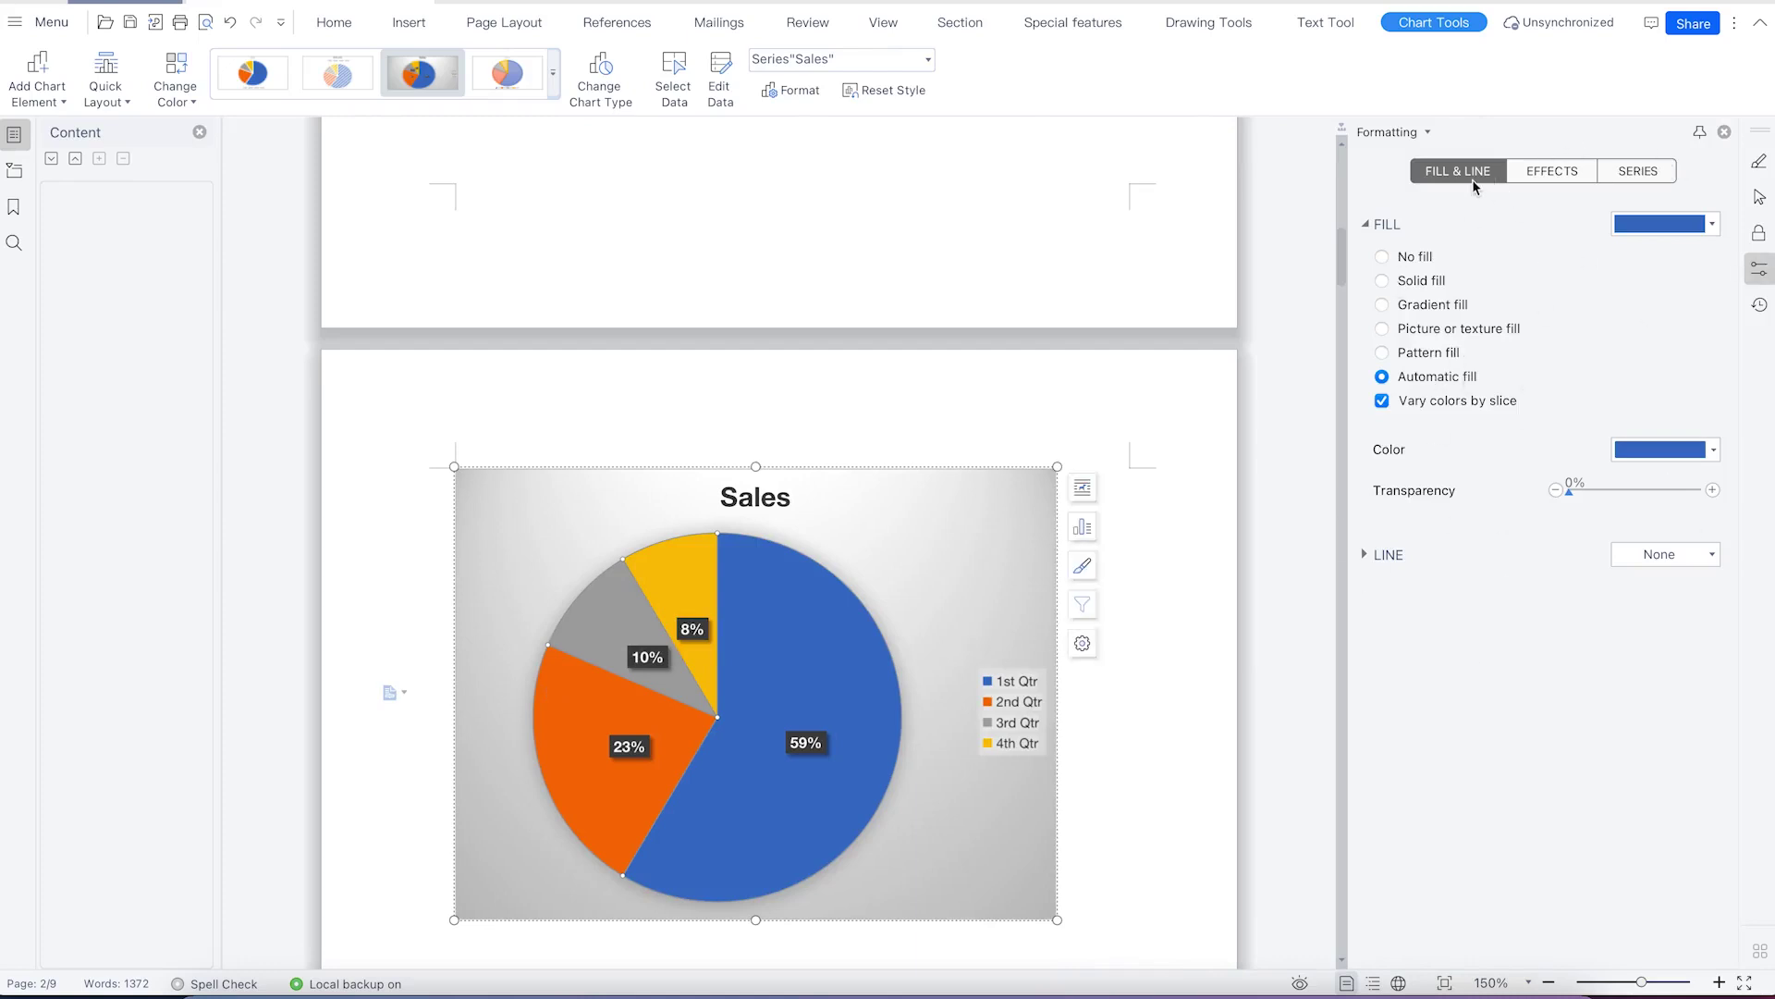
pyautogui.click(1530, 176)
pyautogui.click(1652, 175)
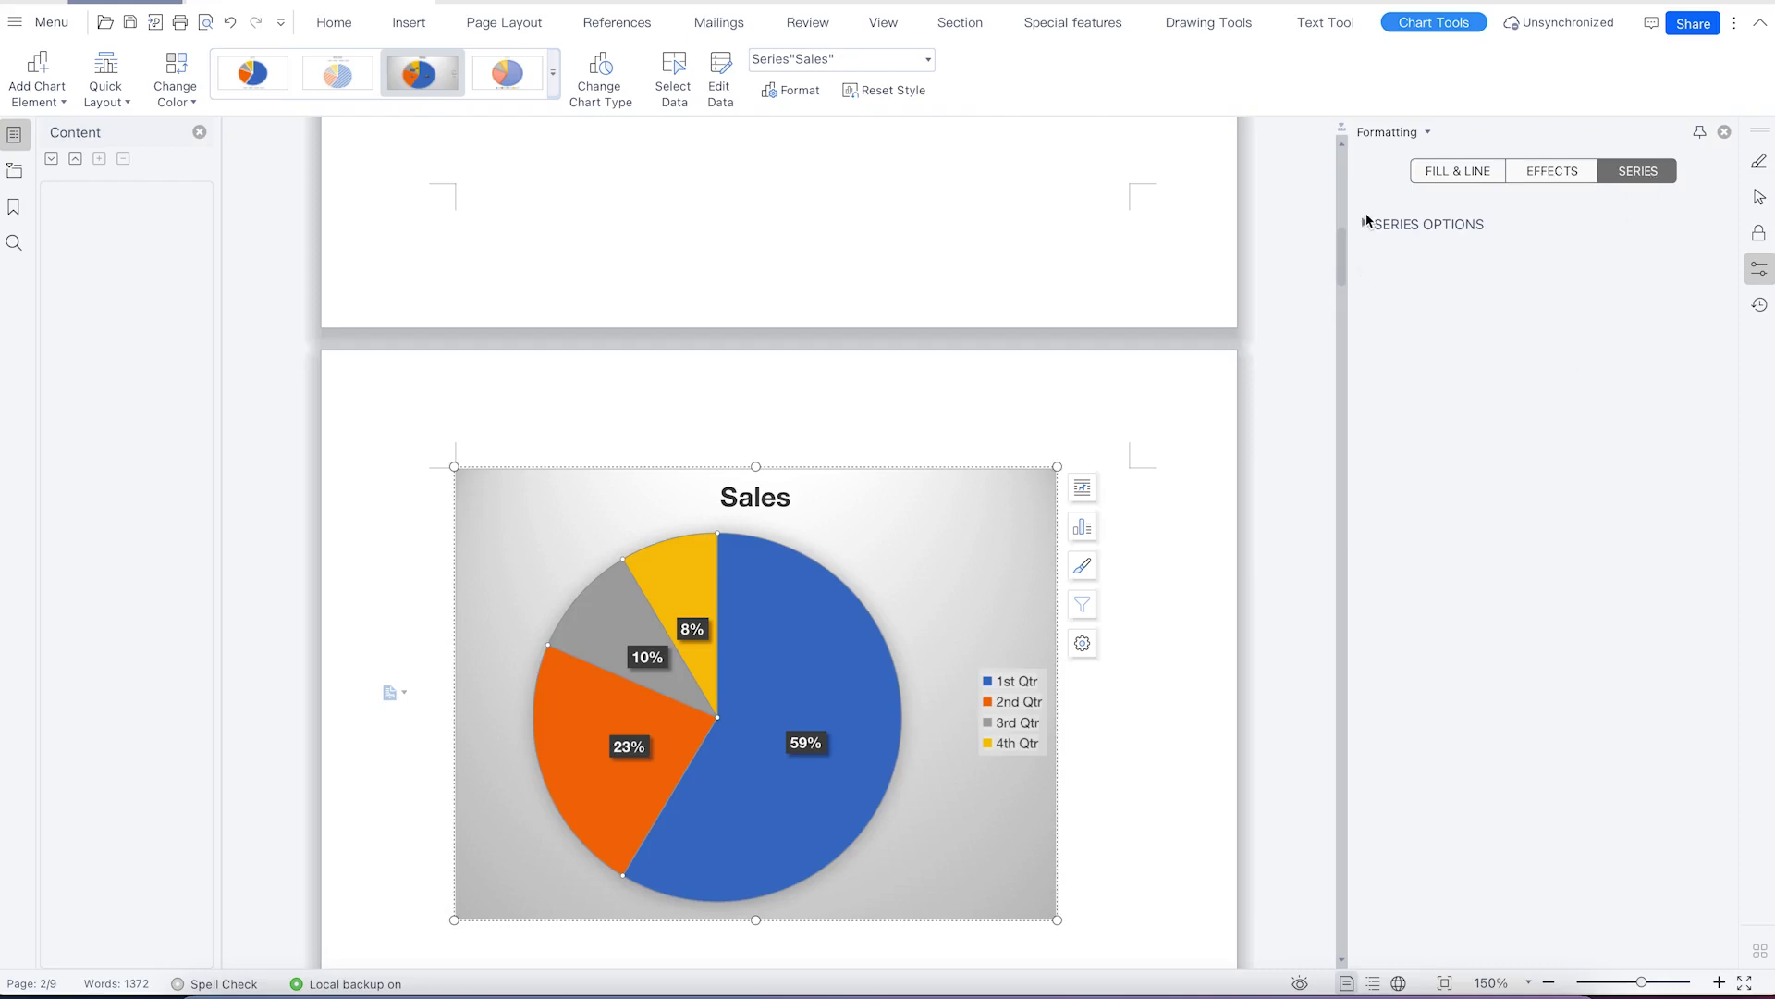
pyautogui.click(1365, 224)
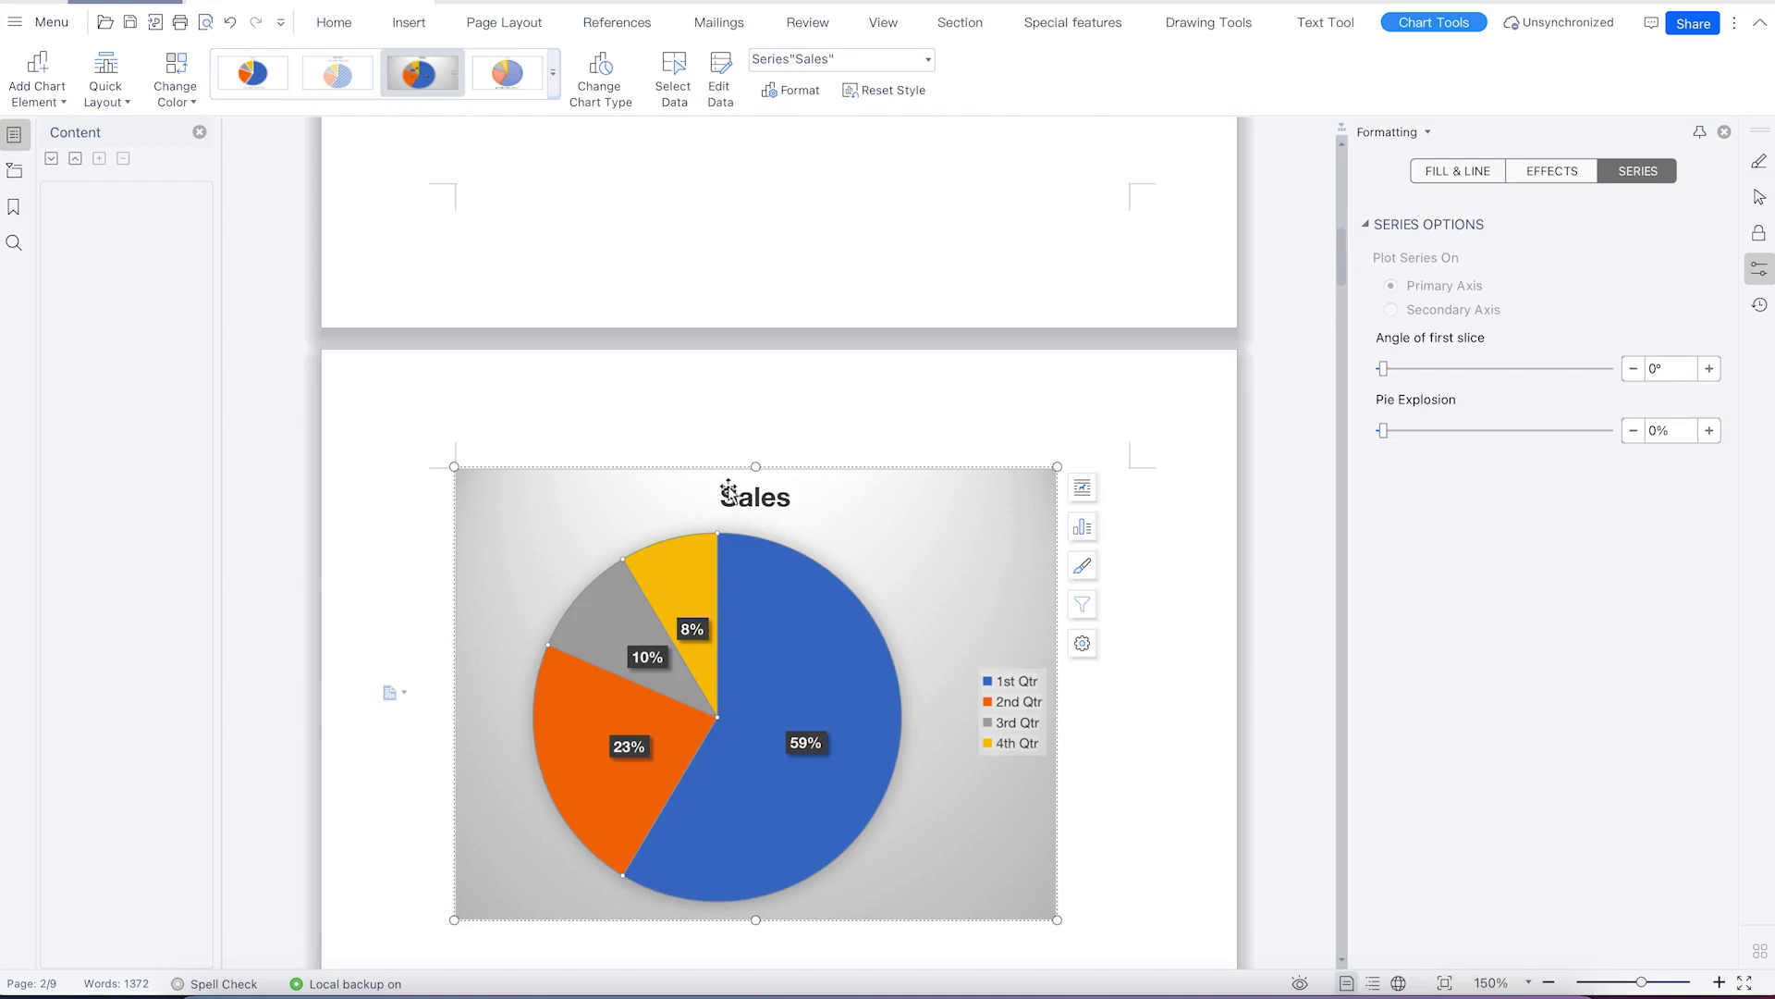
# Edit the pie's data, entering 5 as the 3rd Qtr Sales value in B4.
pyautogui.scroll(-3, 895, 555)
pyautogui.rightClick(903, 501)
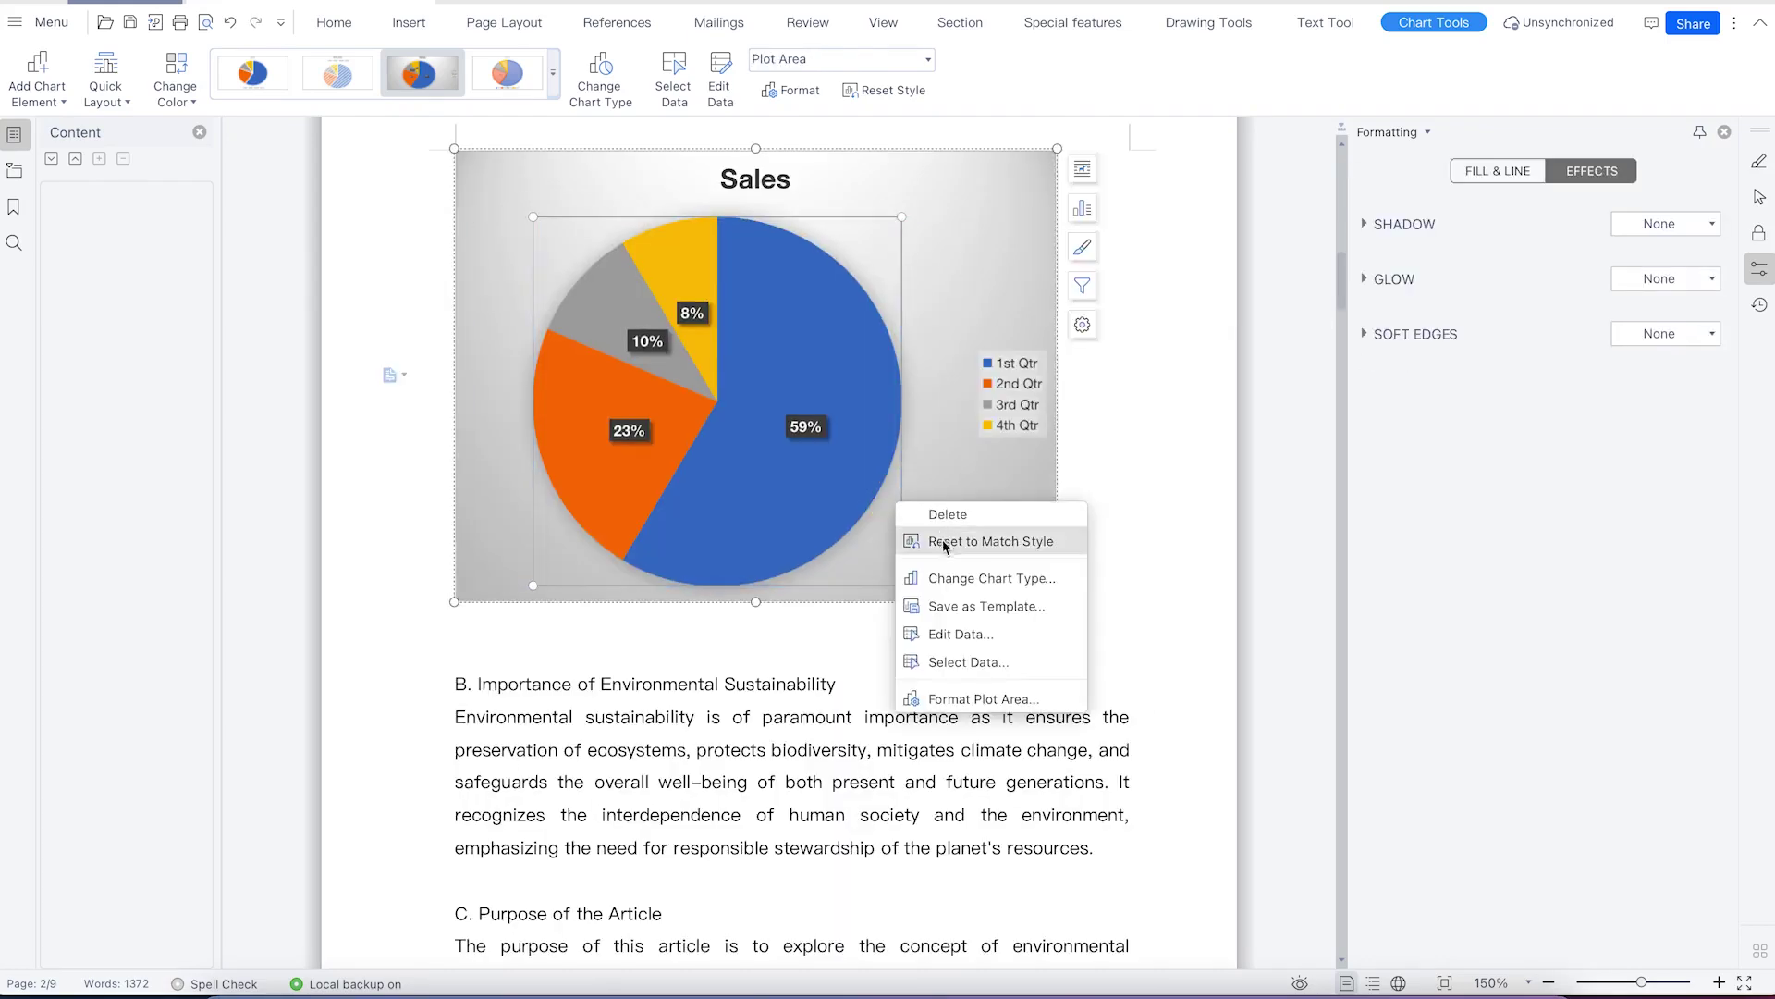
pyautogui.click(952, 633)
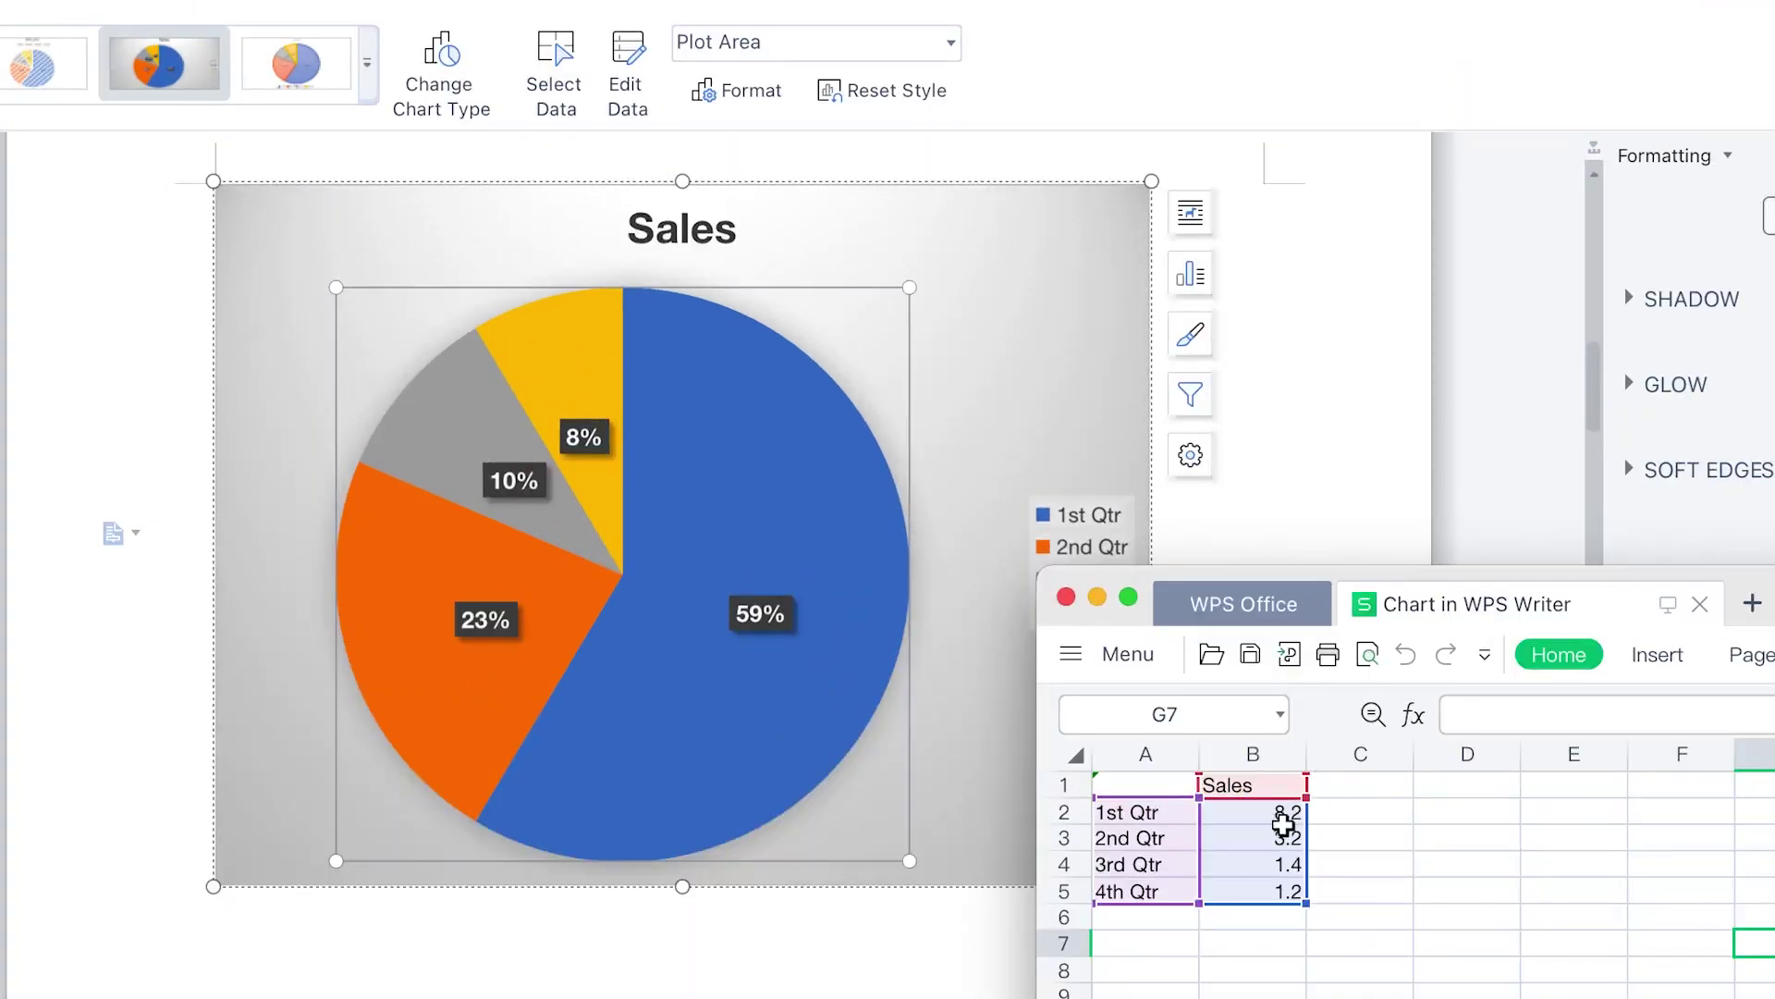
pyautogui.click(1276, 883)
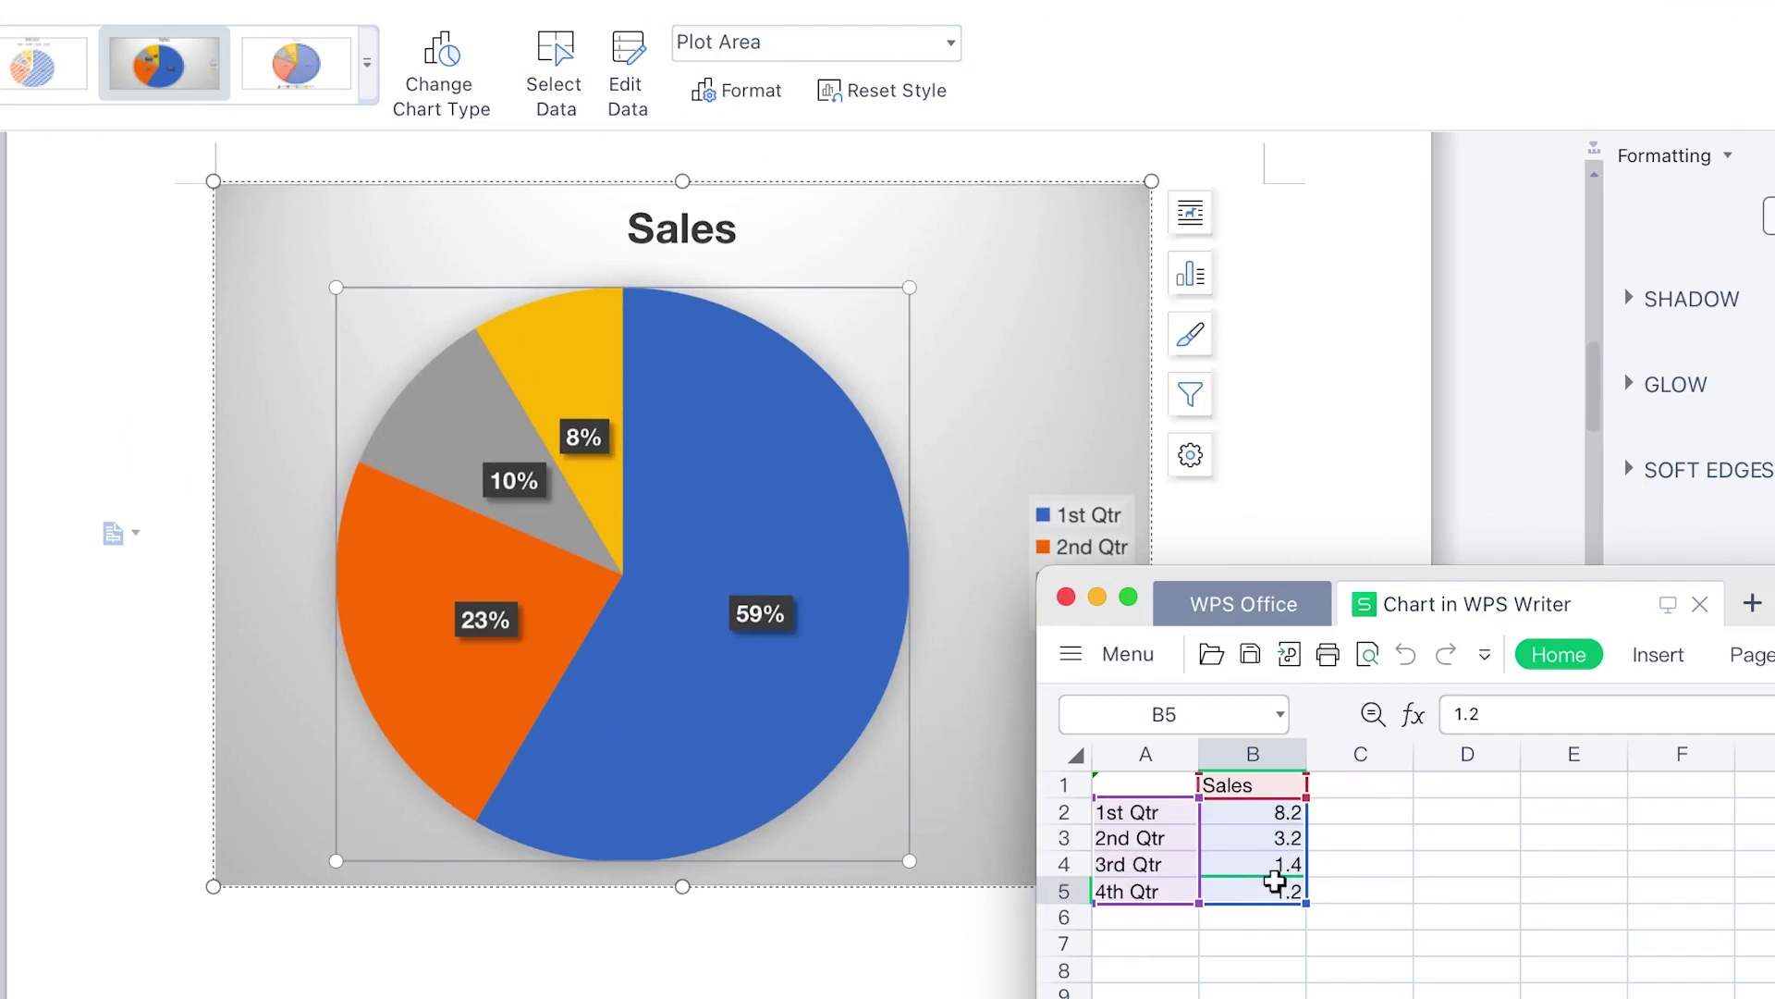
pyautogui.click(1271, 860)
pyautogui.write('5')
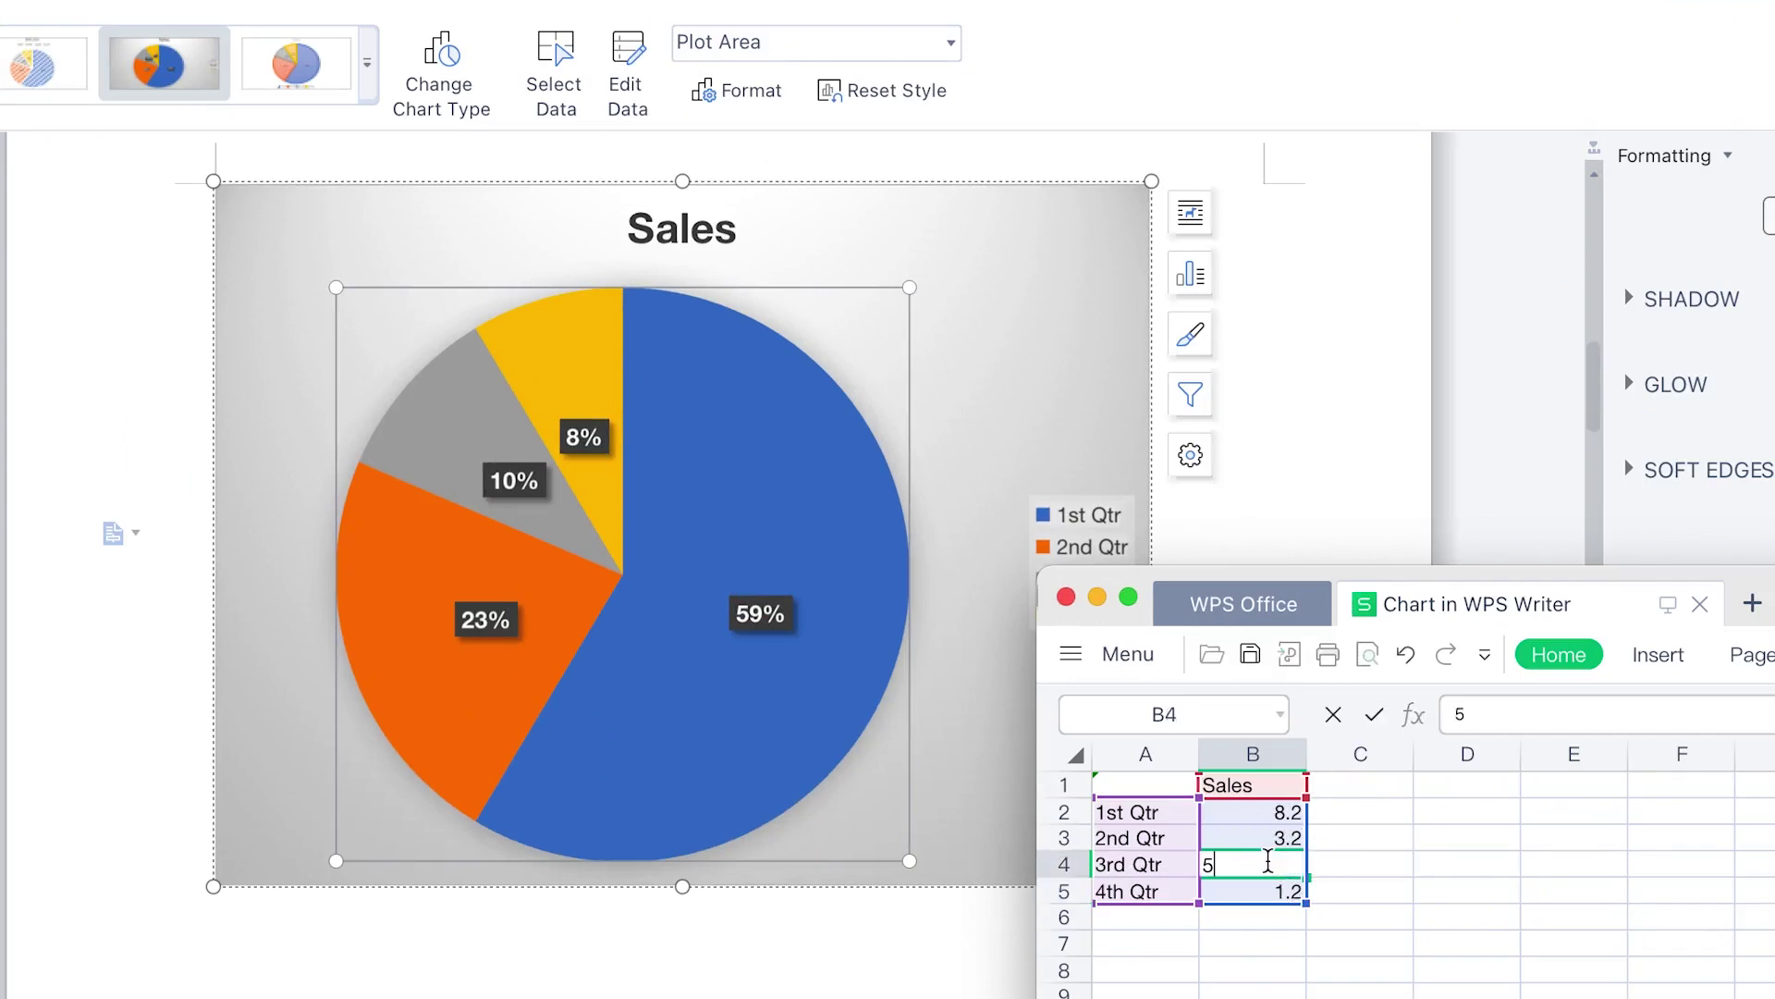
pyautogui.press('Return')
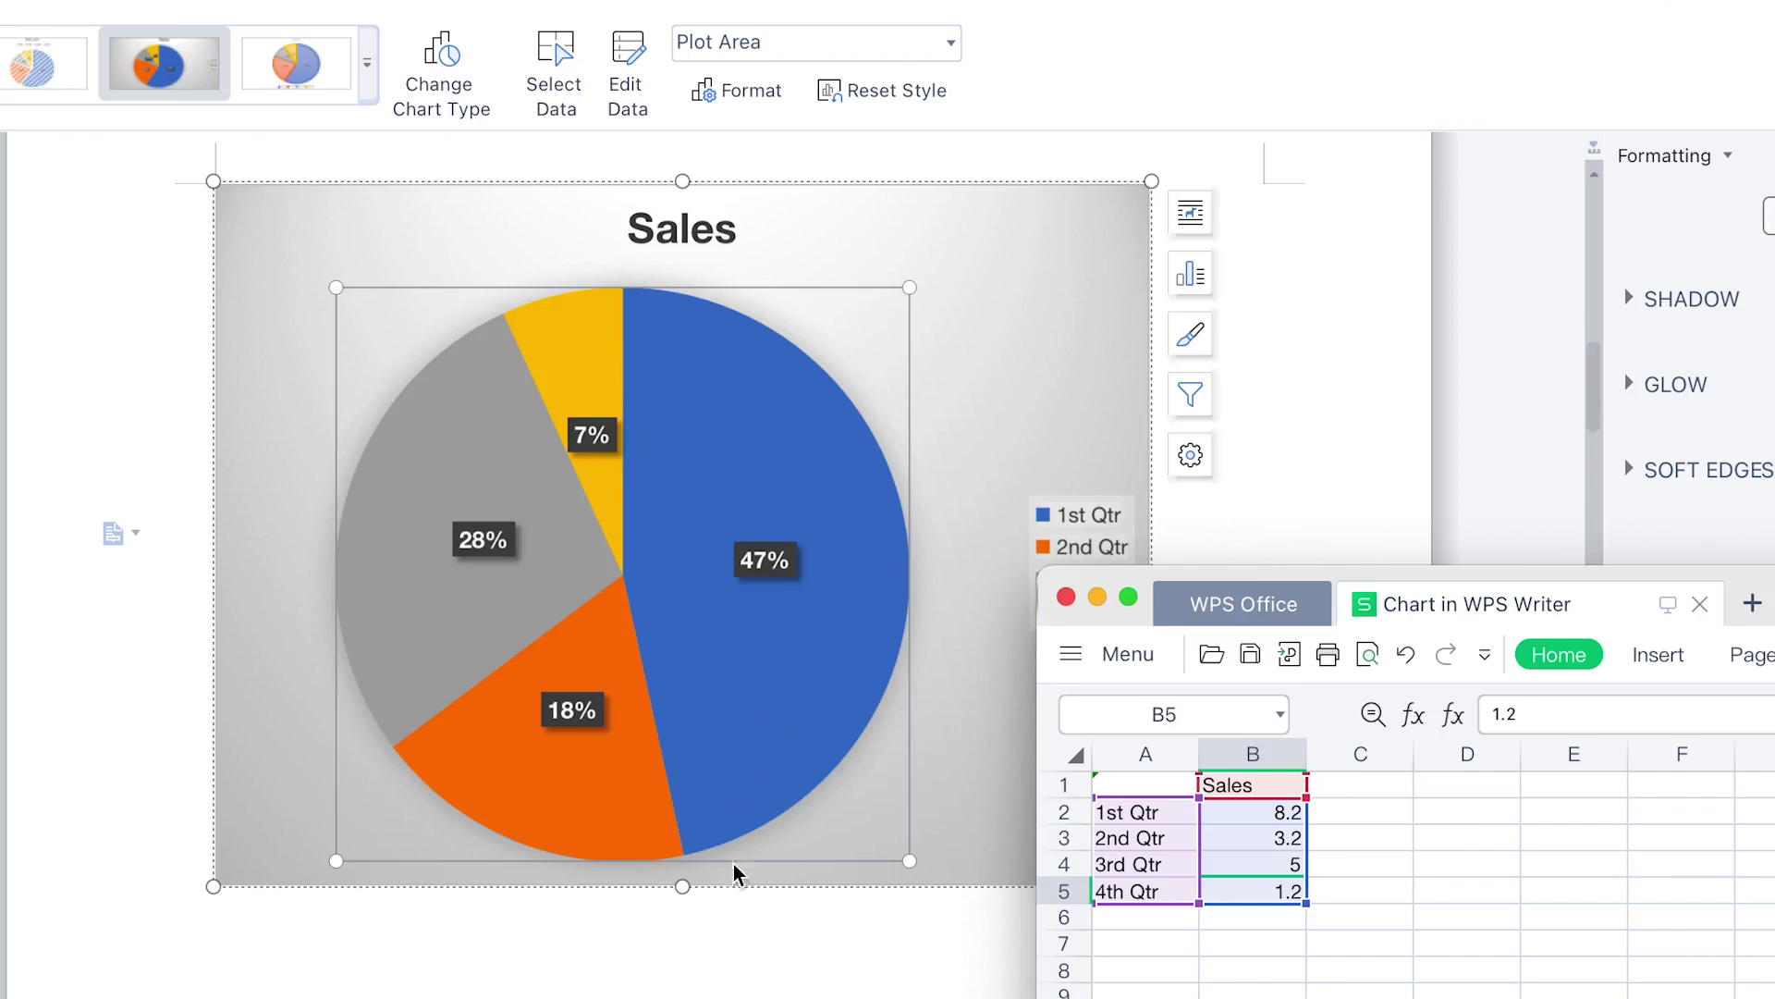
pyautogui.click(1267, 493)
pyautogui.click(1260, 764)
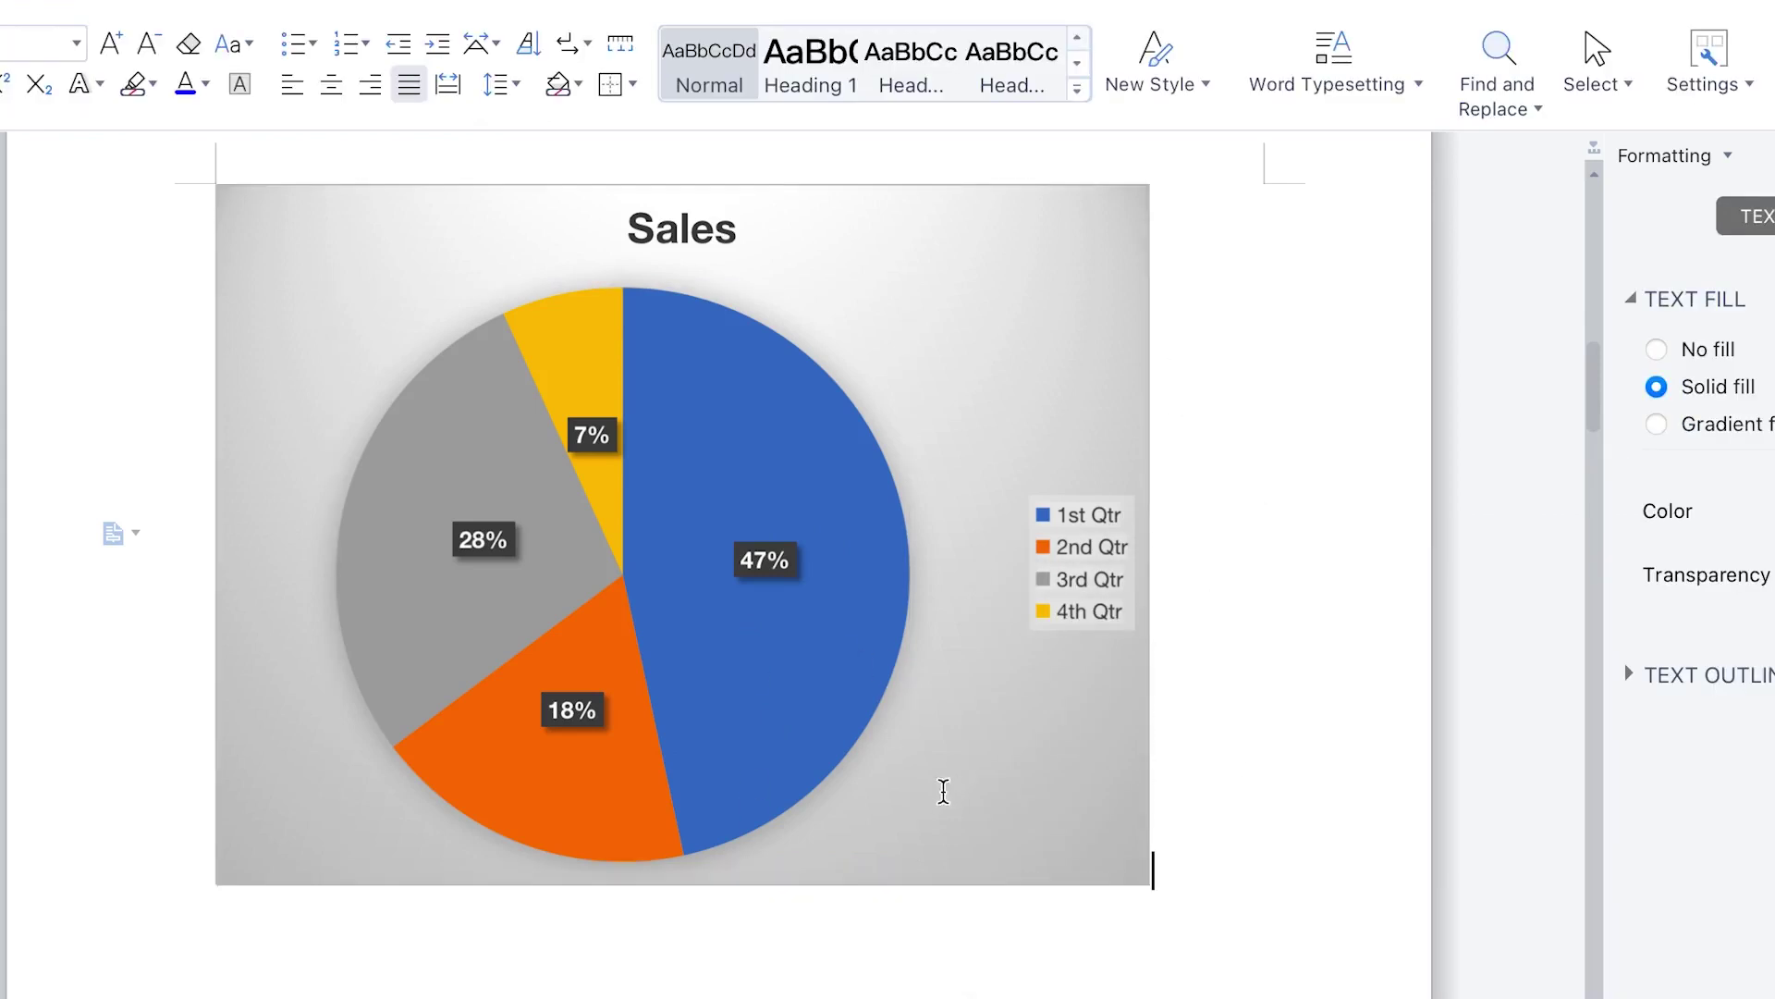
# Drag the Sales pie chart's top-right corner inward to shrink it proportionally.
pyautogui.scroll(1, 902, 695)
pyautogui.scroll(3, 902, 696)
pyautogui.click(947, 647)
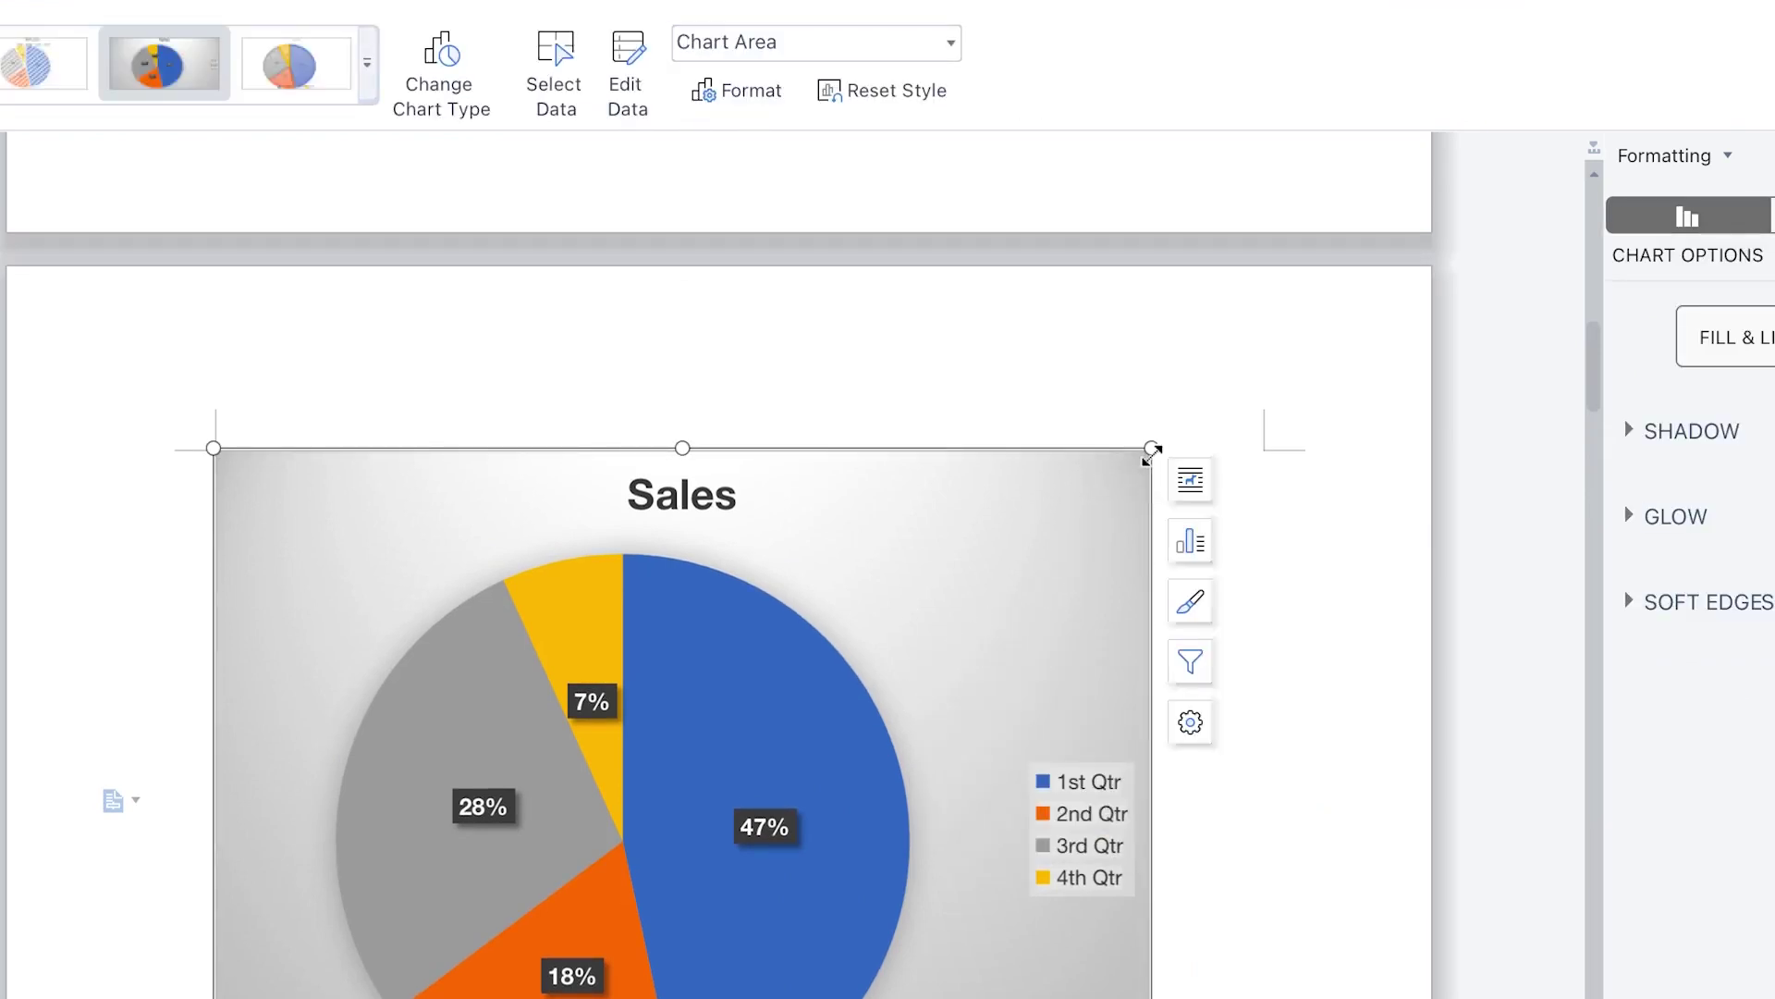
pyautogui.moveTo(1154, 449); pyautogui.dragTo(893, 624)
pyautogui.press('Escape')
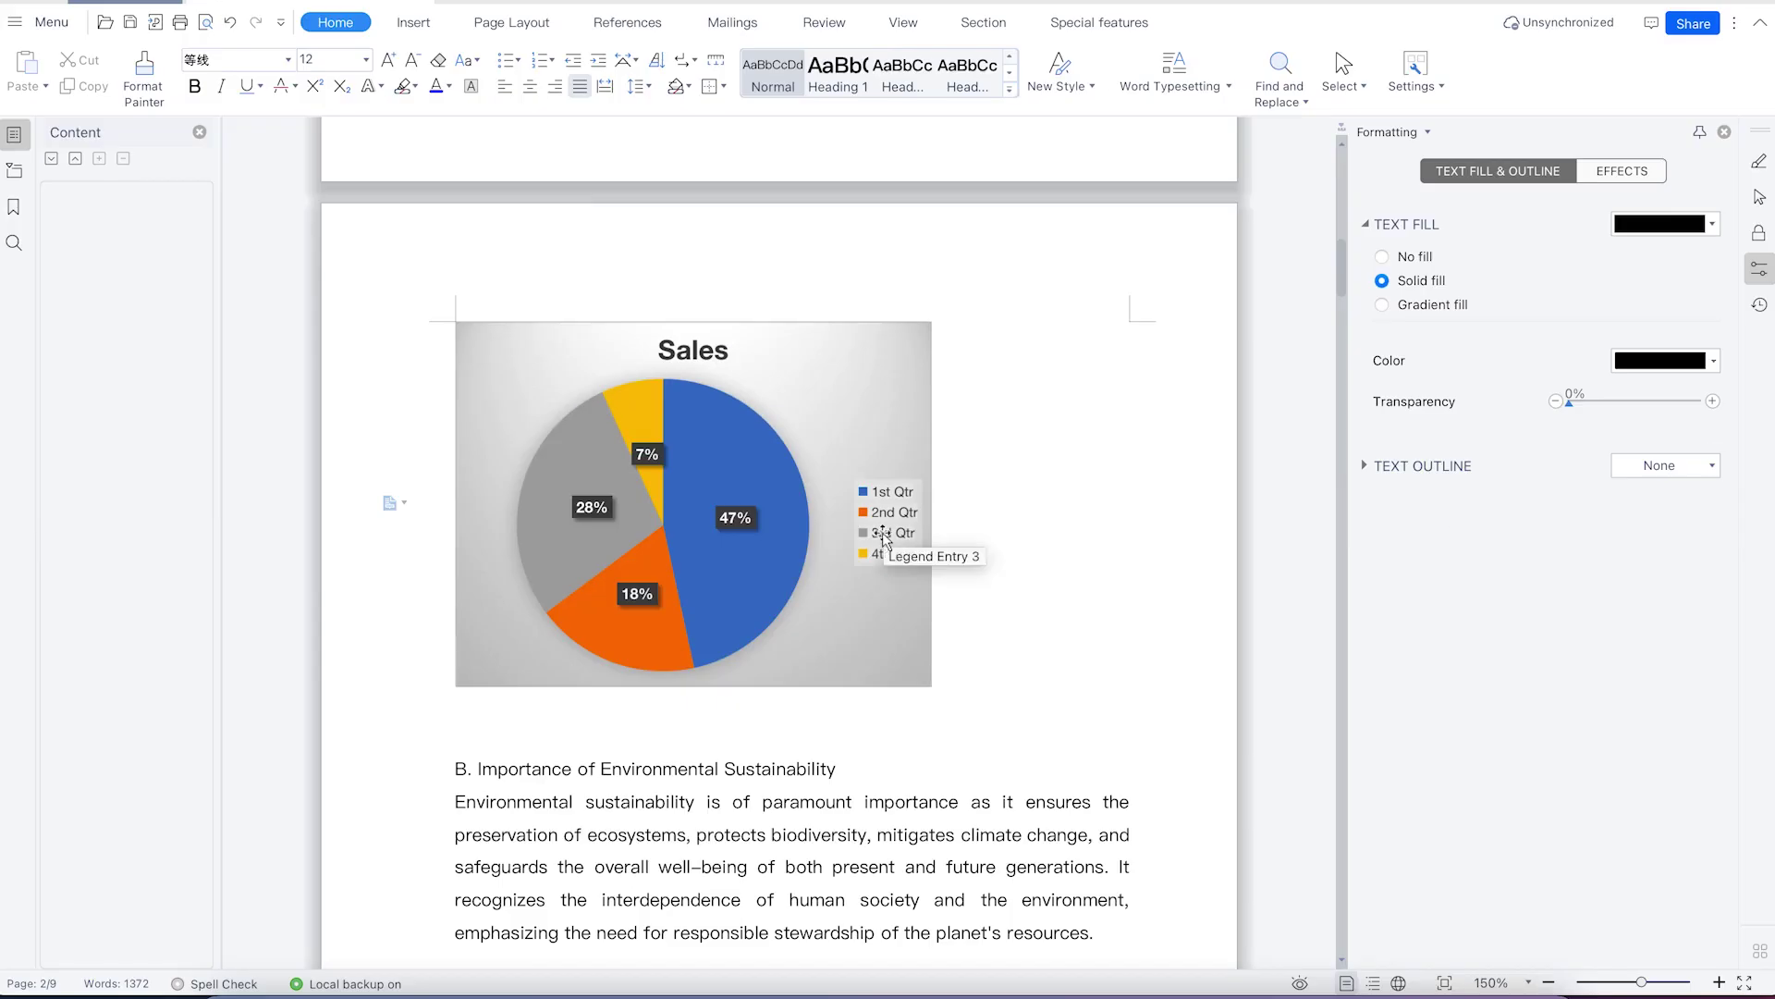